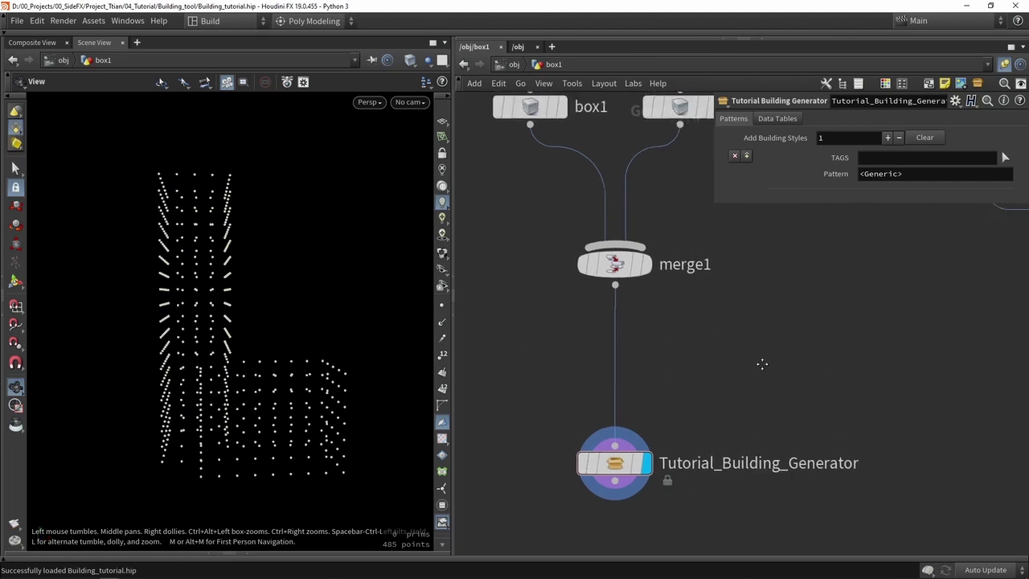
- Allow editing of the Tutorial_Building_Generator asset's contents and match it to its current definition
scroll(542, 347, down, 3)
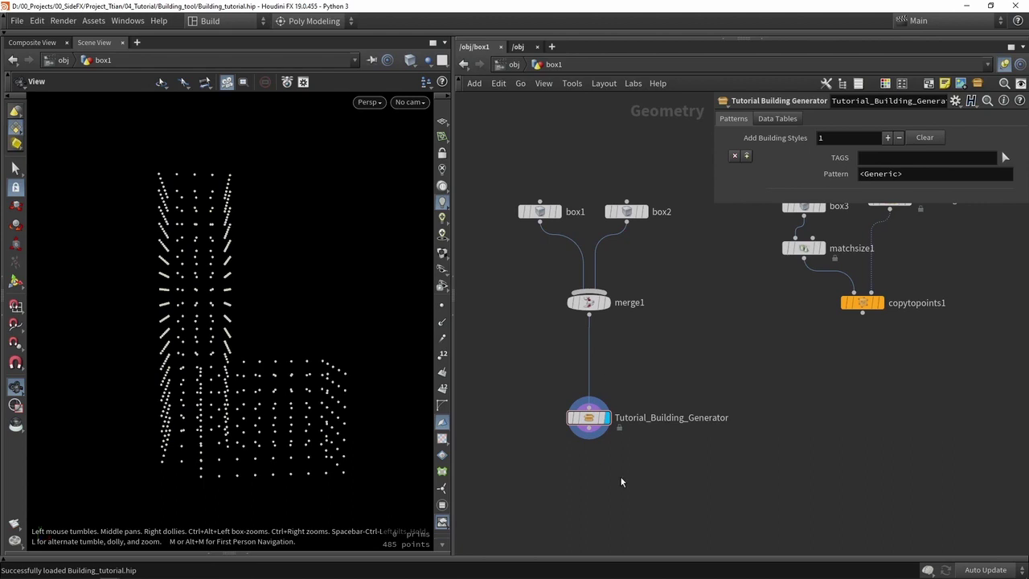
mouse_move(590, 426)
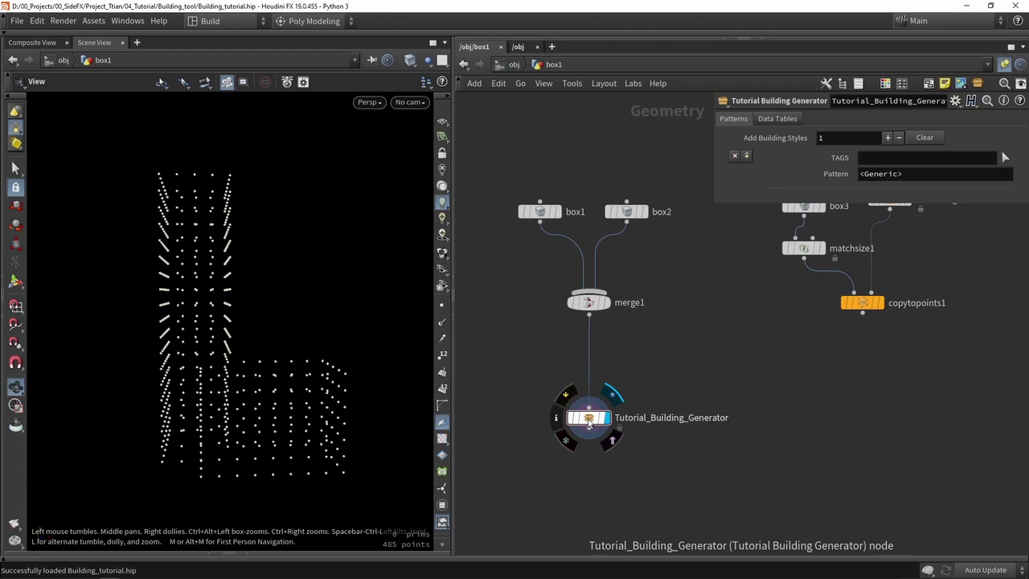
scroll(591, 423, up, 2)
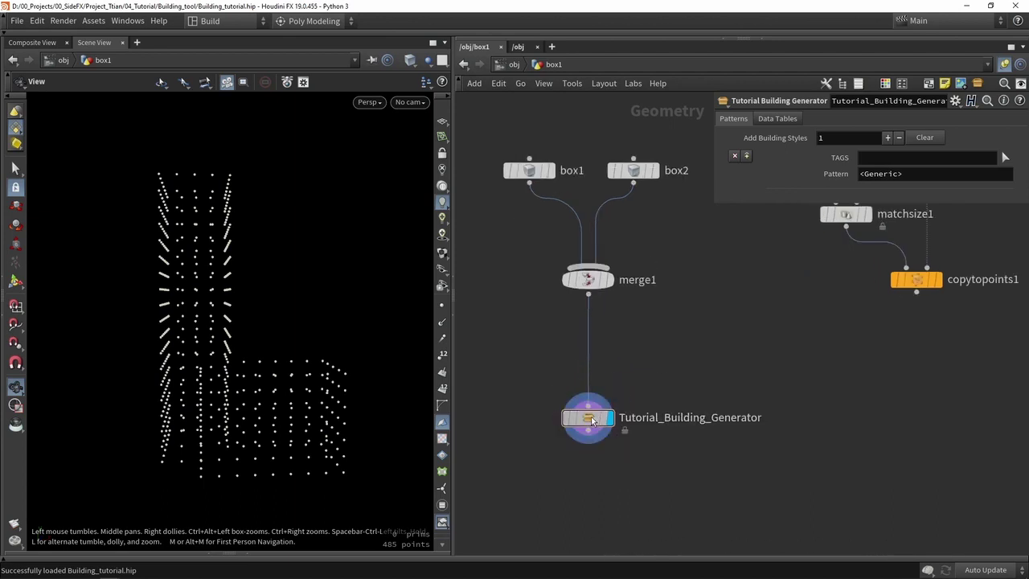
right_click(591, 419)
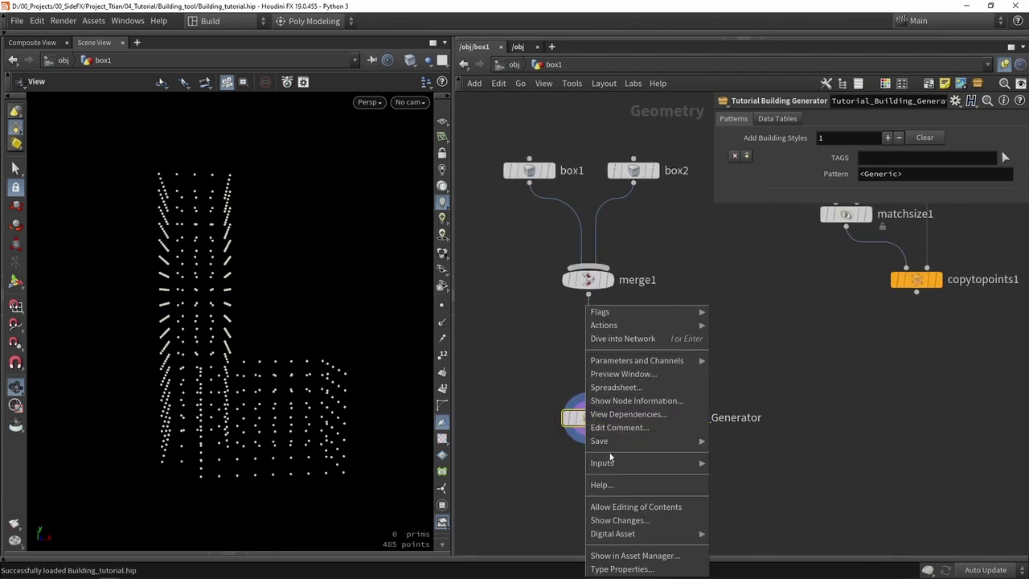
click(634, 506)
scroll(601, 450, up, 1)
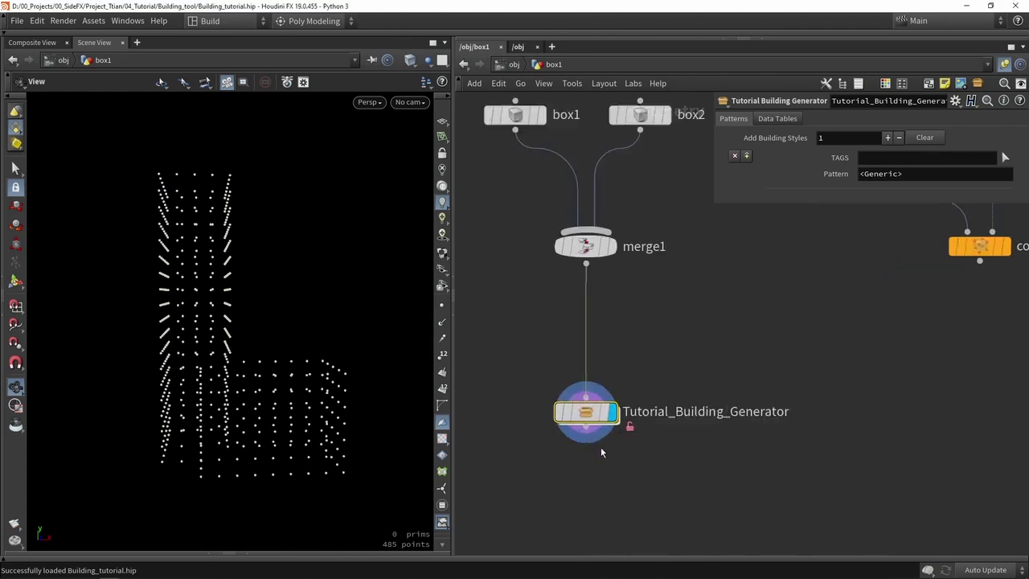
scroll(601, 451, up, 1)
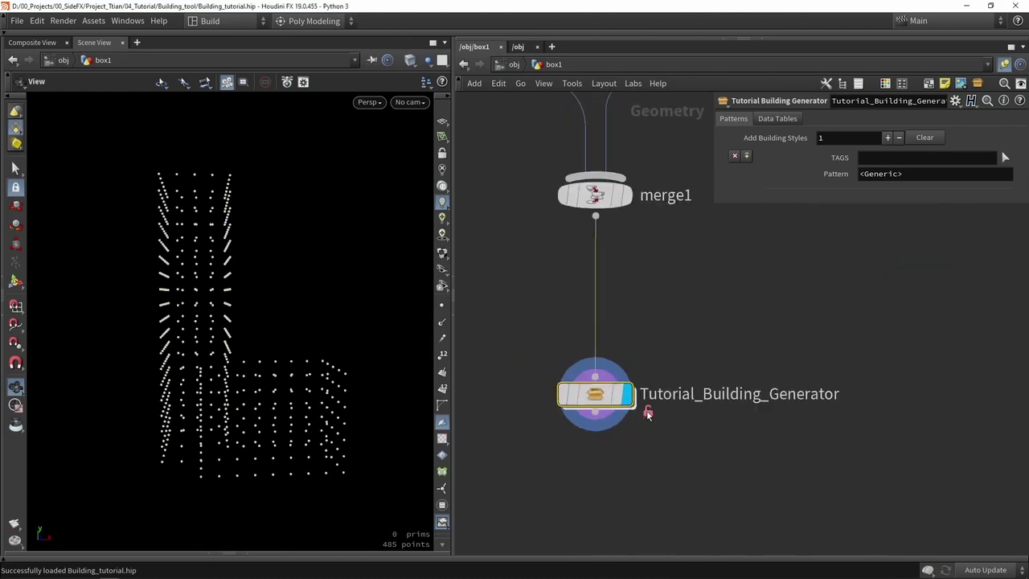
right_click(599, 402)
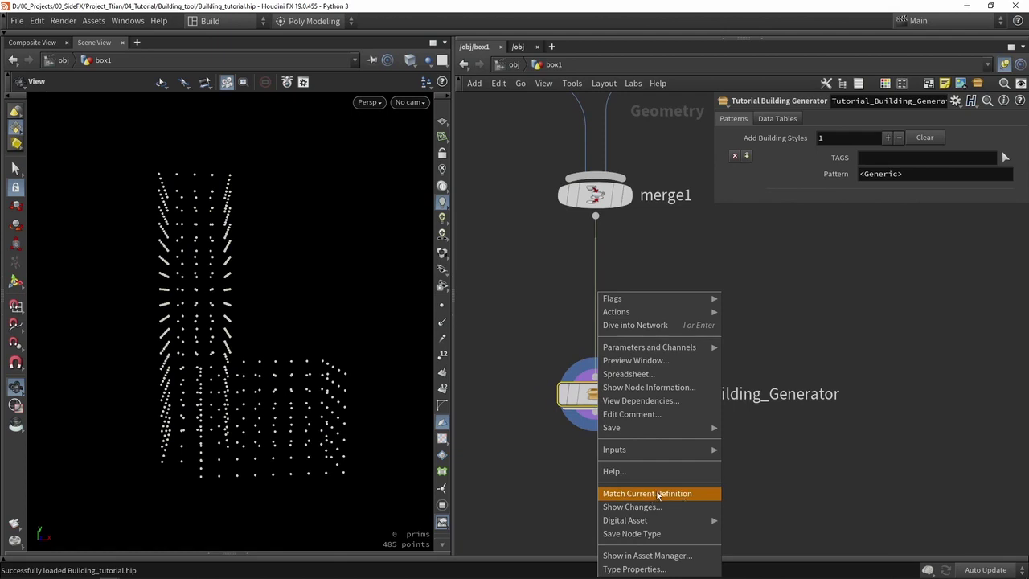
click(658, 494)
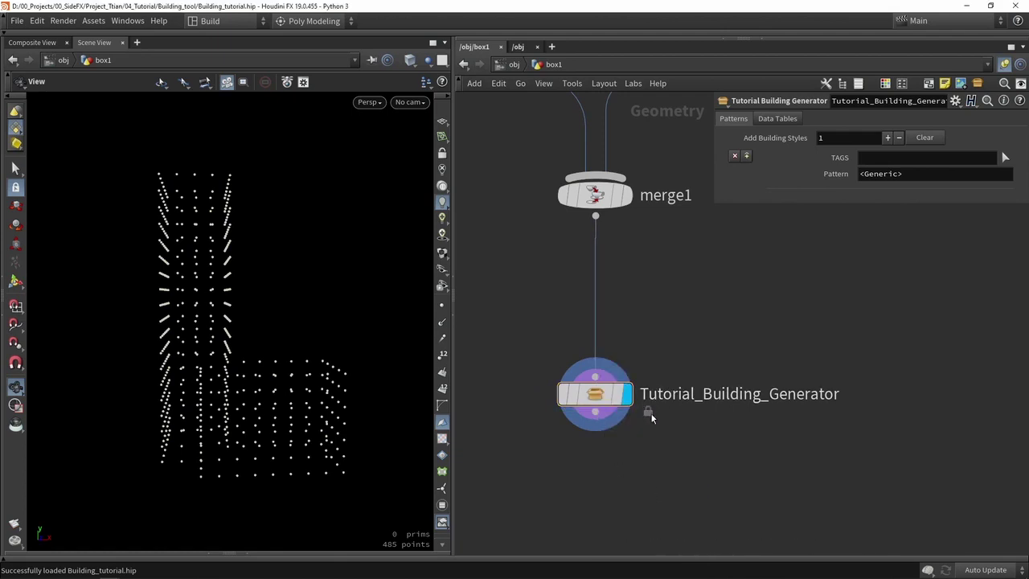
- Select the Tutorial_Building_Generator node and dive inside it
mouse_move(601, 398)
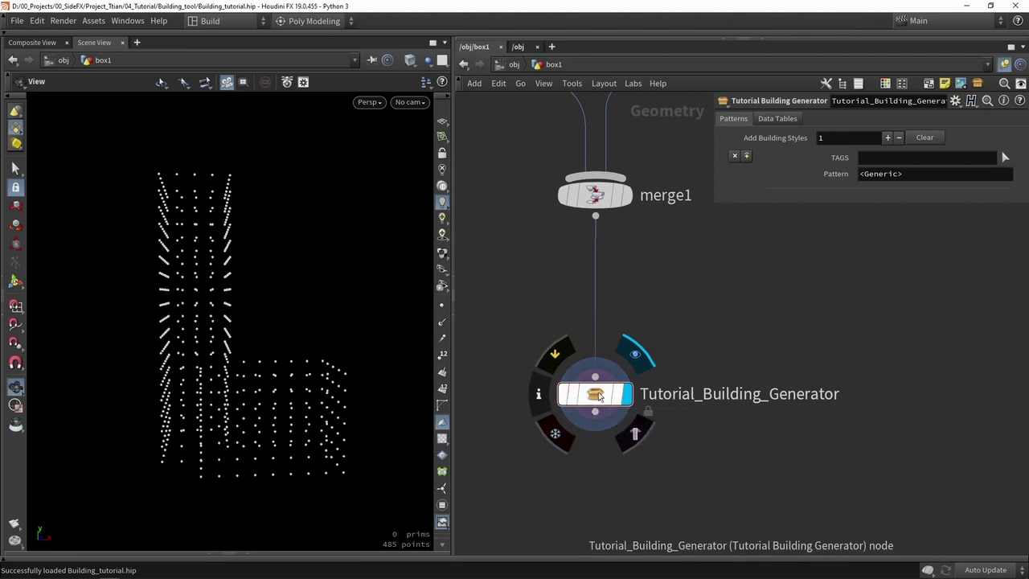
click(597, 396)
double_click(595, 395)
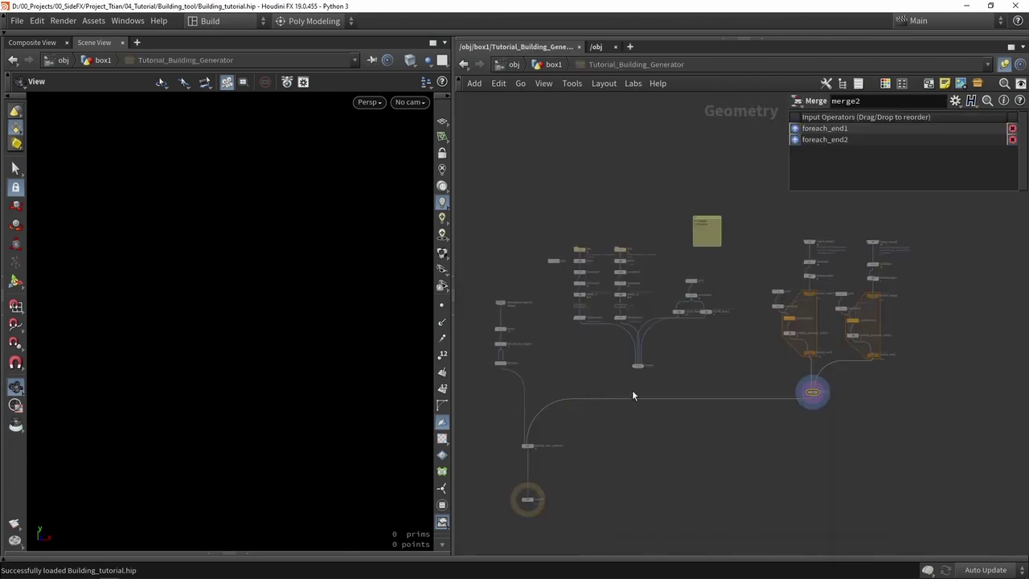
- Lay out all of the asset's internal nodes neatly and bring the output node into view
drag(791, 471, 596, 168)
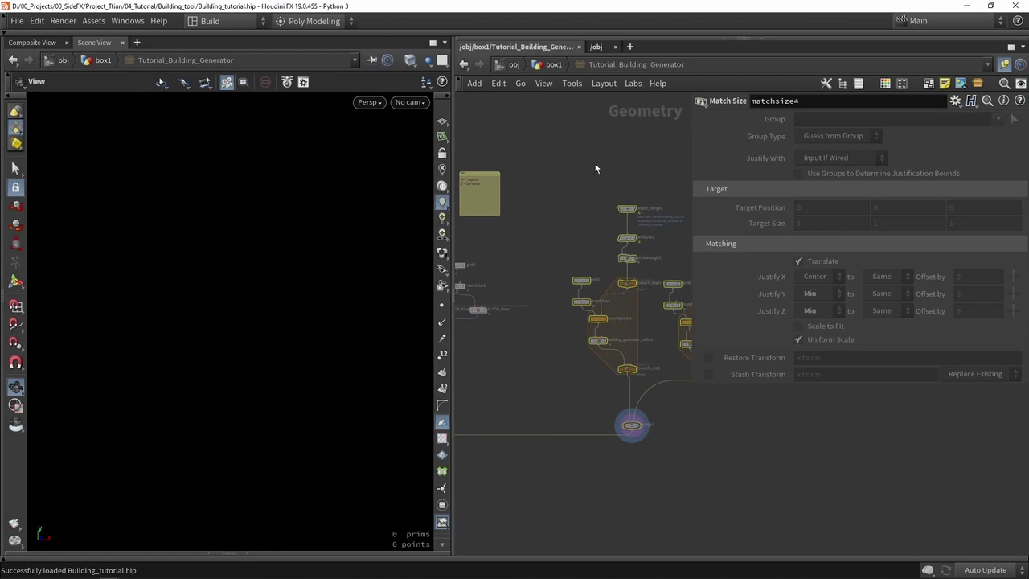
key(l)
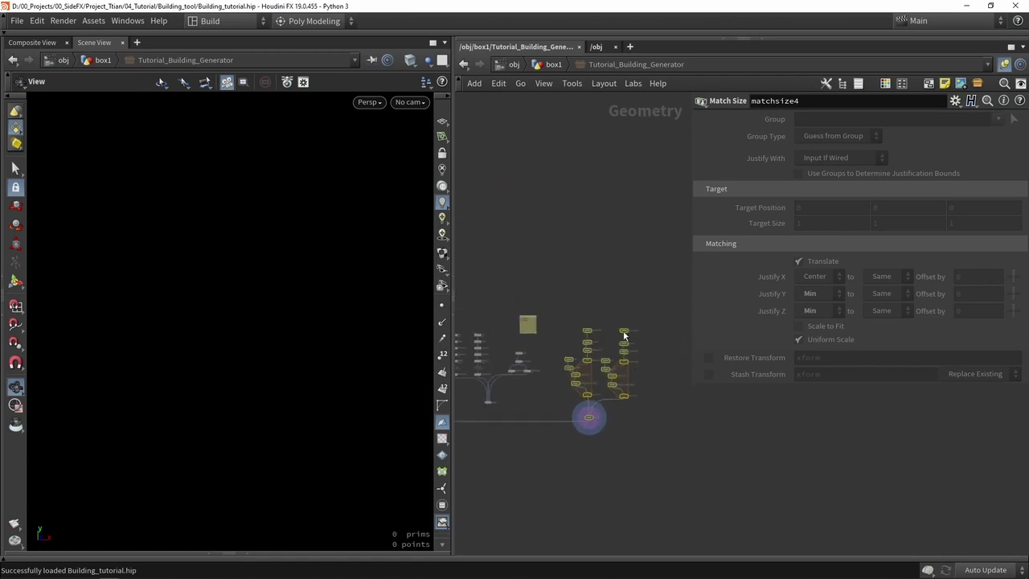
click(524, 428)
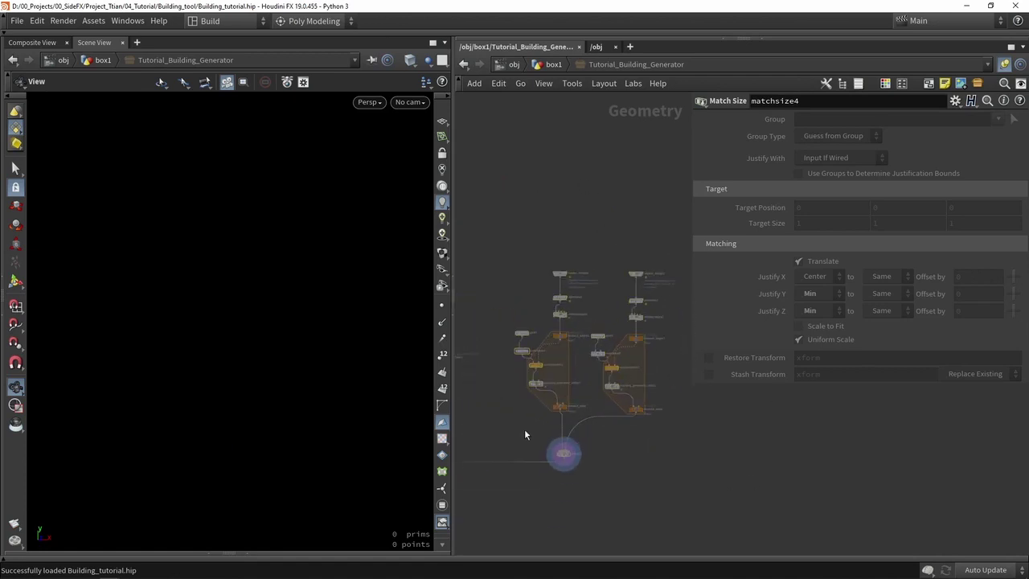
scroll(524, 428, down, 3)
scroll(555, 342, up, 3)
scroll(551, 348, down, 3)
scroll(549, 346, up, 5)
scroll(549, 343, down, 3)
middle_drag(593, 437, 652, 426)
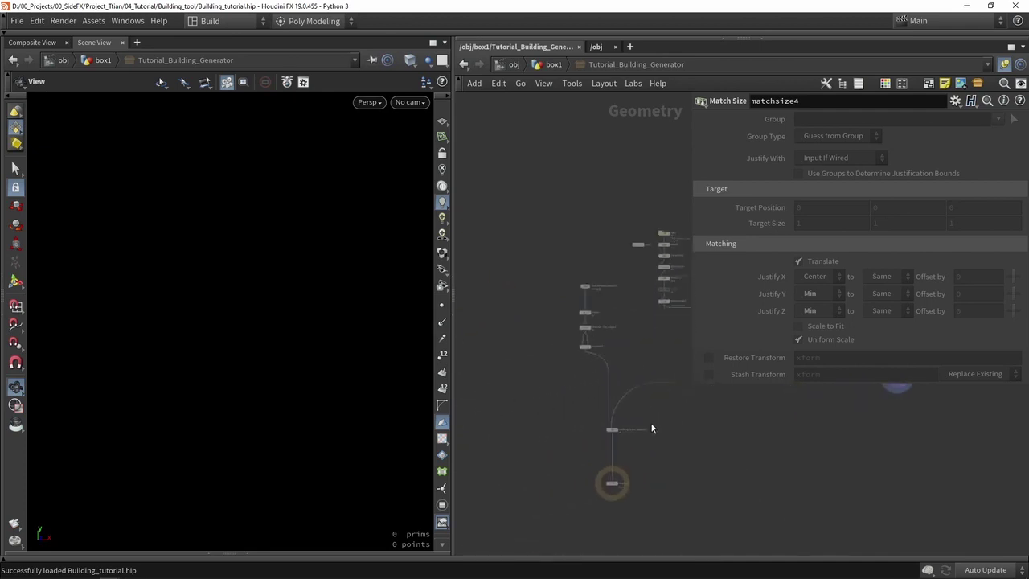
scroll(652, 427, up, 3)
- Back at box1, unlock the generator asset for editing and dive back inside
click(544, 69)
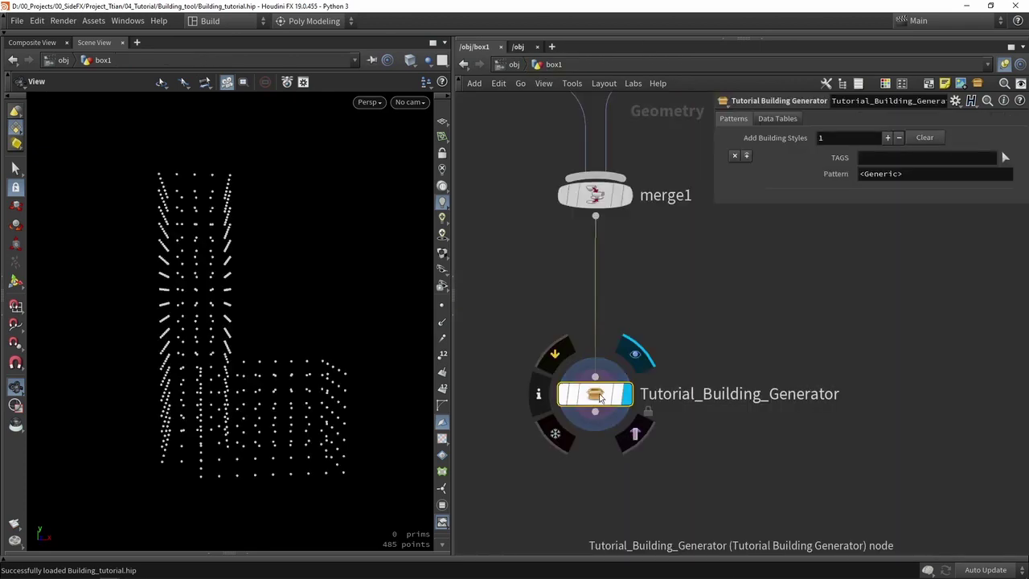
right_click(600, 394)
click(639, 507)
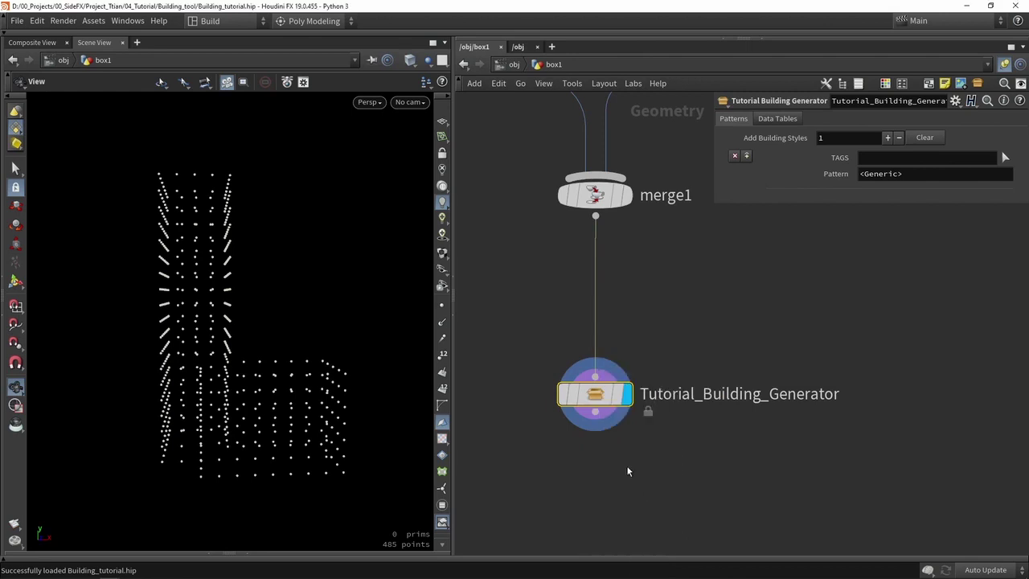
right_click(598, 394)
click(618, 503)
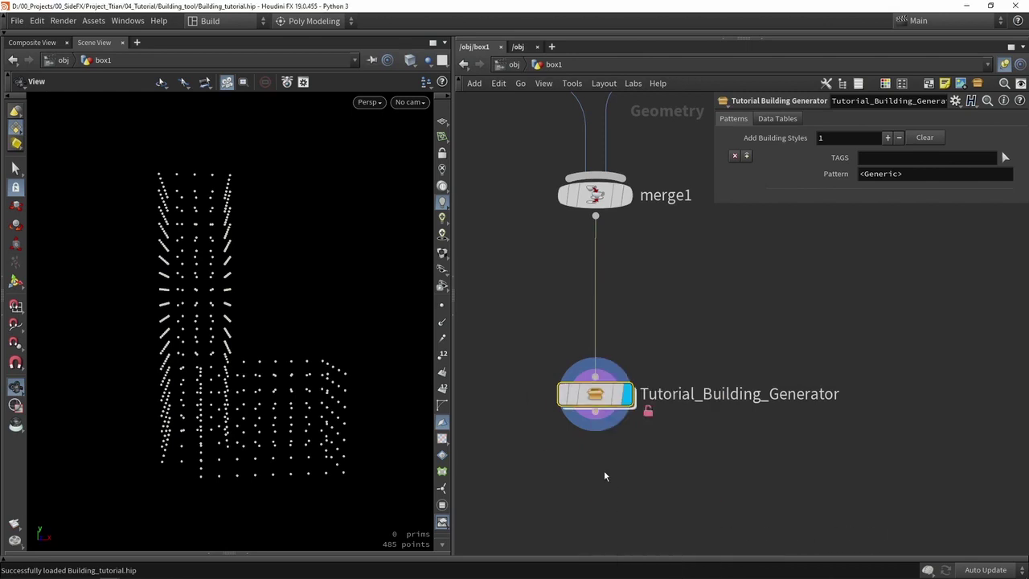
double_click(592, 396)
- Locate building_from_patterns1, check the <Generic> pattern text at box1, then return inside the asset
scroll(536, 377, up, 3)
middle_drag(536, 377, 626, 412)
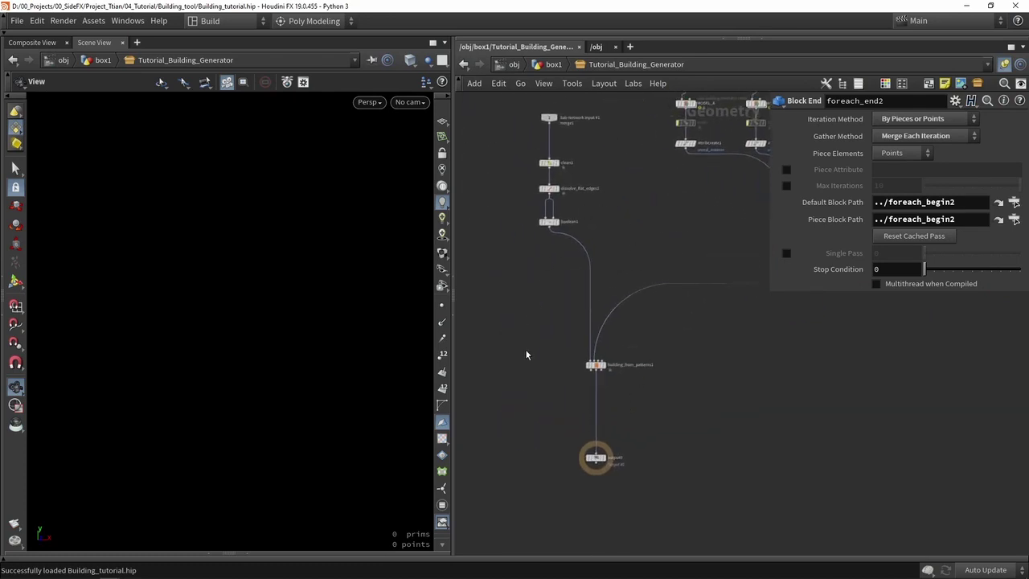
scroll(608, 350, up, 3)
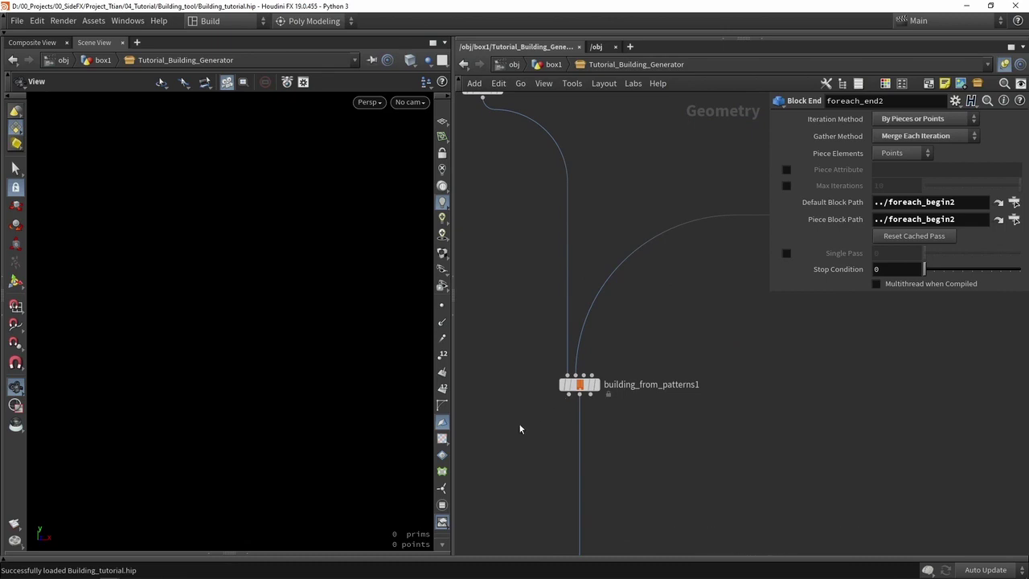
click(553, 64)
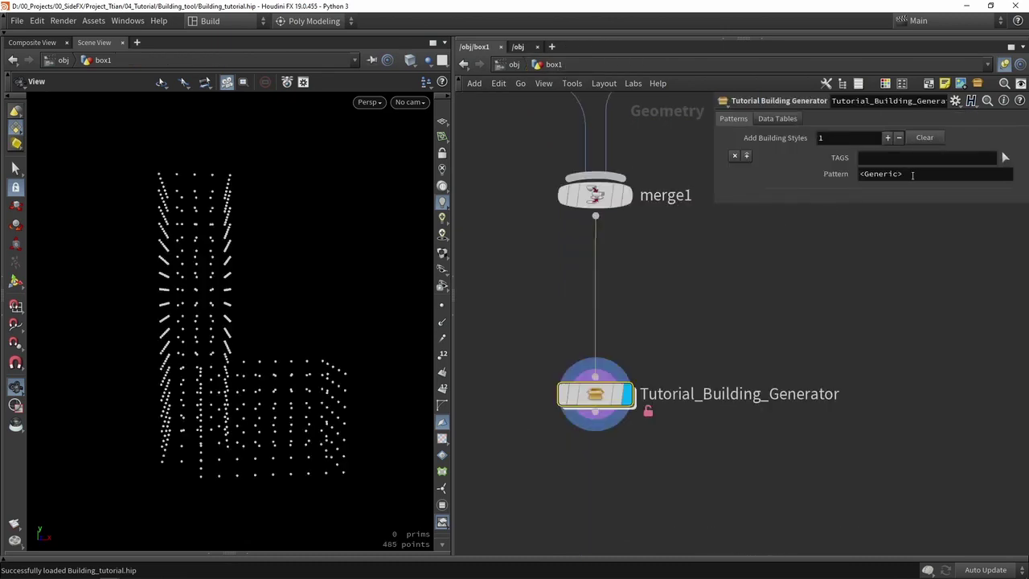
drag(912, 175, 857, 176)
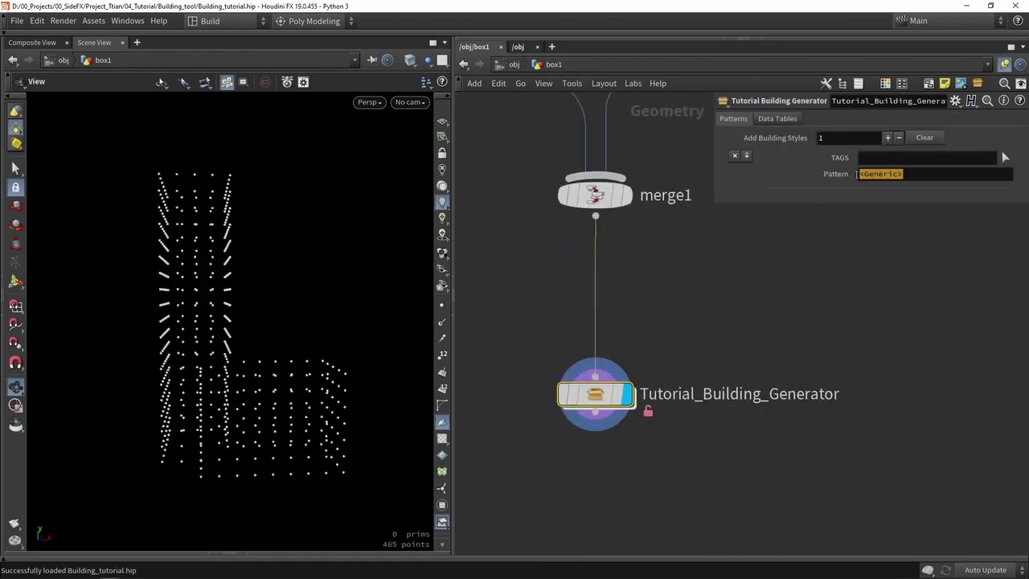
double_click(599, 393)
key(Tab)
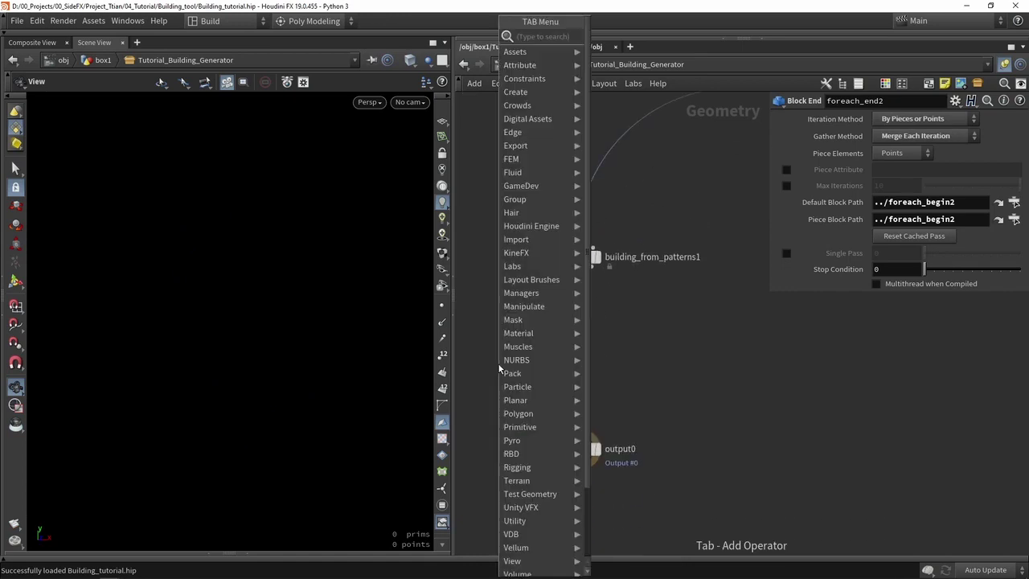
- Add a displayed null fed by building_from_patterns1's main geometry output, then return to box1
text(null)
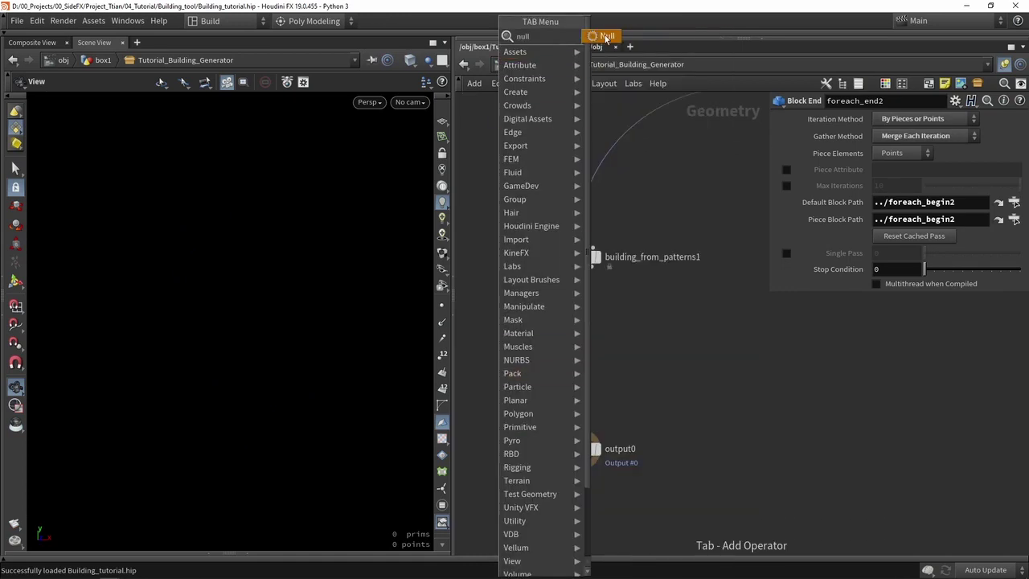
key(Return)
click(524, 324)
click(528, 318)
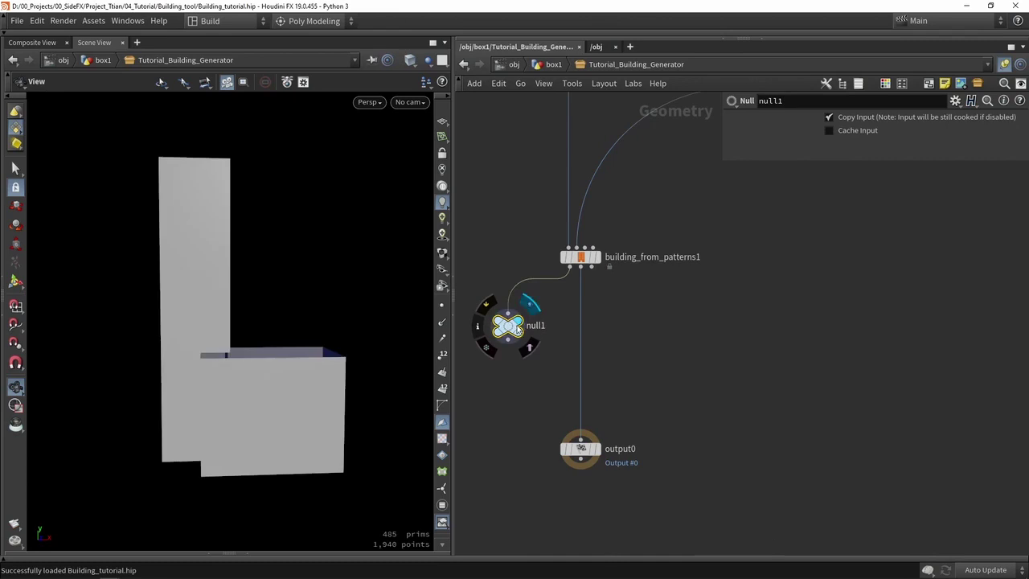
alt+drag(269, 374, 271, 396)
drag(589, 269, 508, 313)
drag(590, 271, 676, 329)
drag(172, 341, 180, 321)
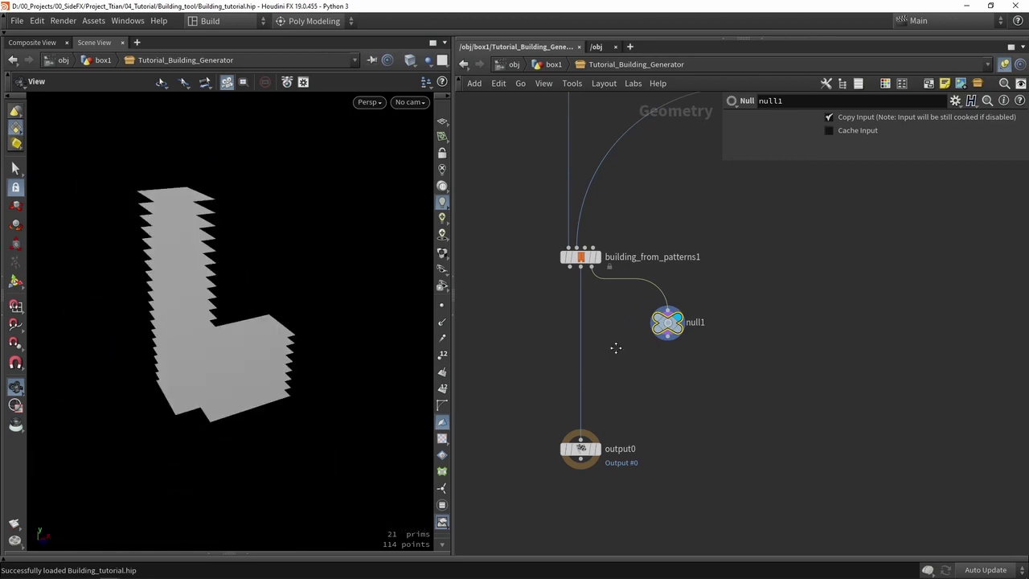
click(550, 64)
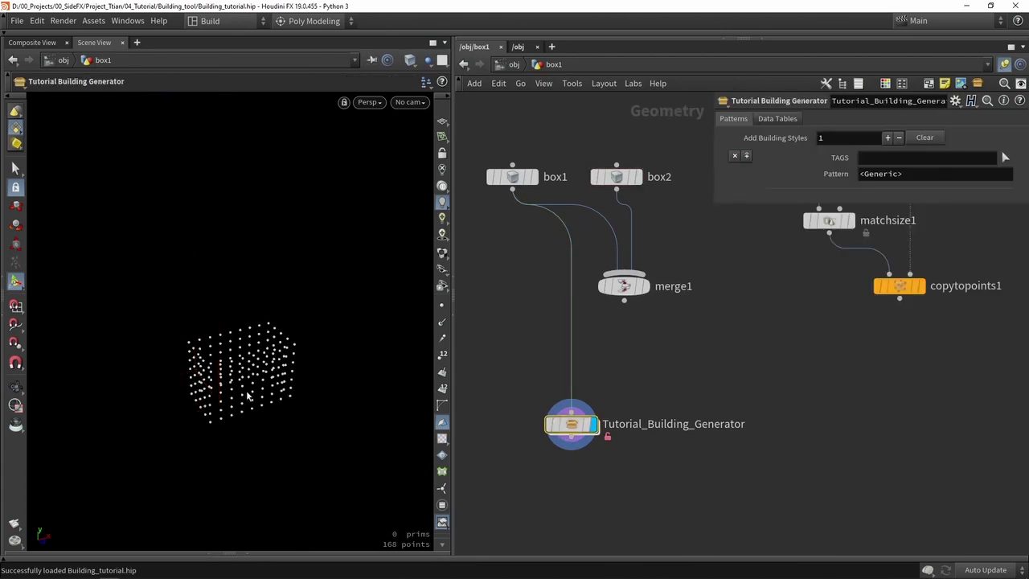
drag(249, 395, 218, 401)
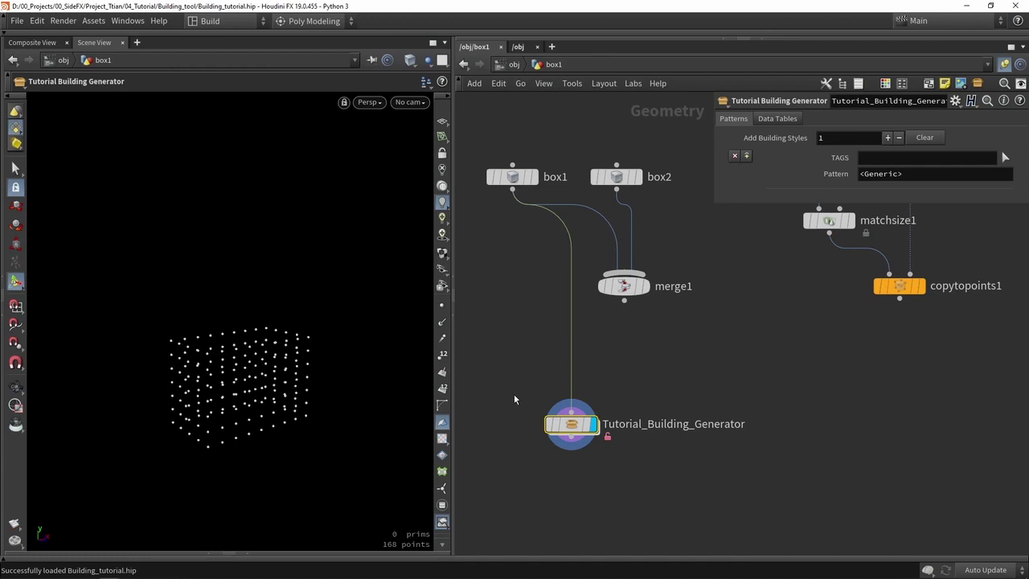
- Inside the generator, move the null to the right and rename it Floor_layers
double_click(571, 424)
drag(554, 347, 753, 348)
double_click(772, 346)
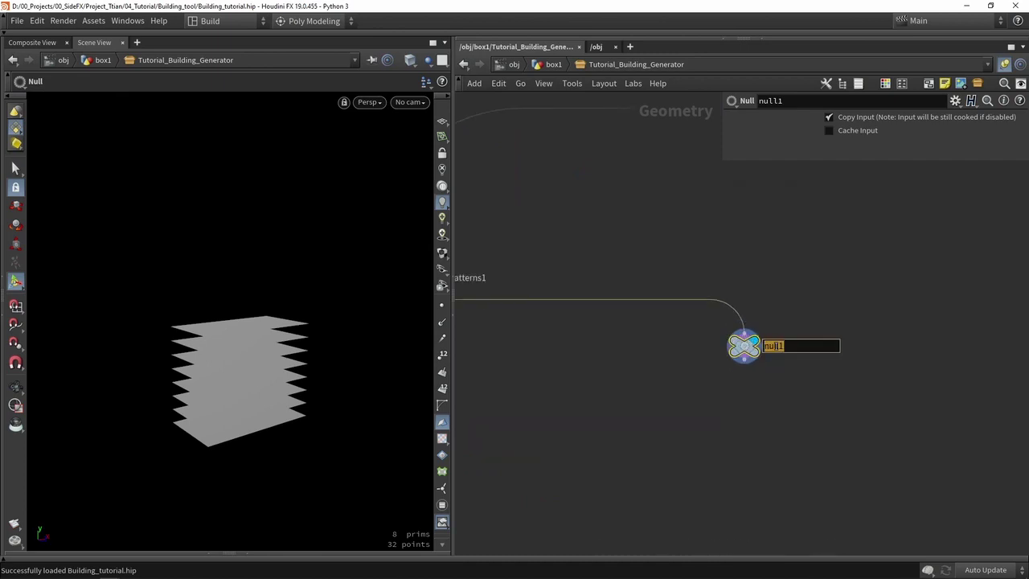
text(Floor_layers)
key(Return)
key(Escape)
drag(248, 378, 273, 385)
middle_drag(730, 414, 649, 378)
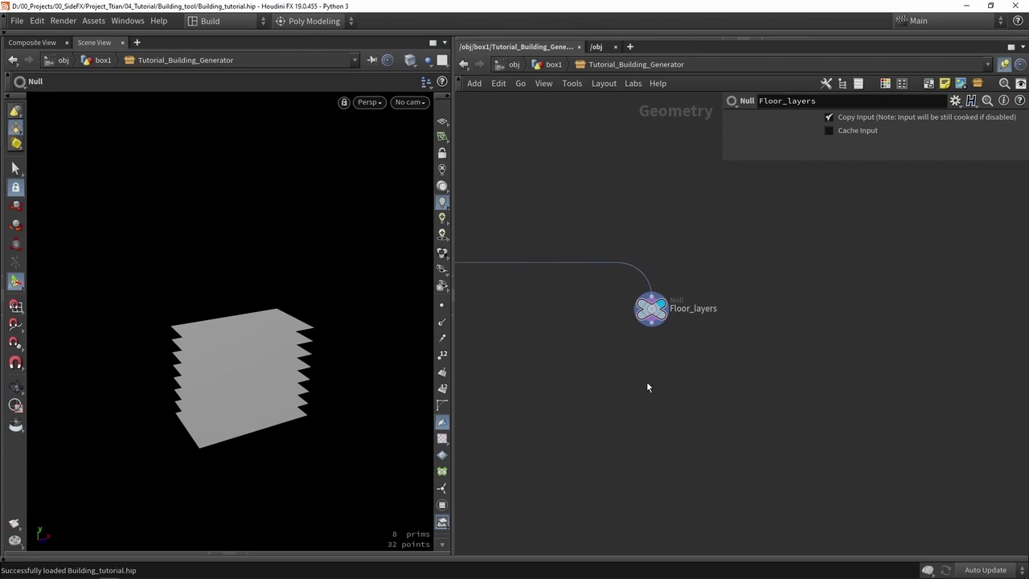
- Add a Blast node fed by Floor_layers
key(Tab)
click(753, 32)
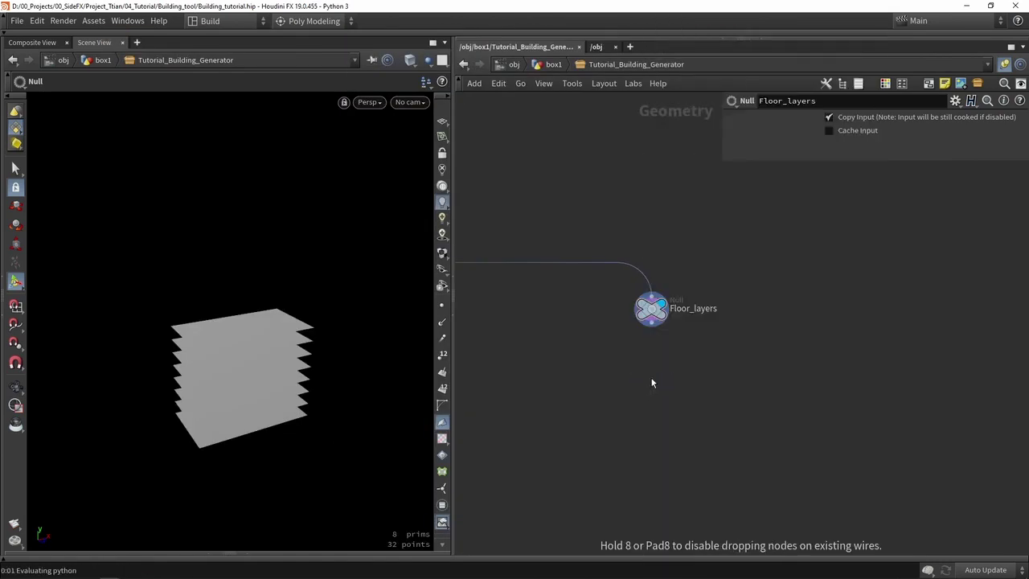
click(652, 384)
scroll(643, 332, up, 3)
drag(641, 314, 640, 411)
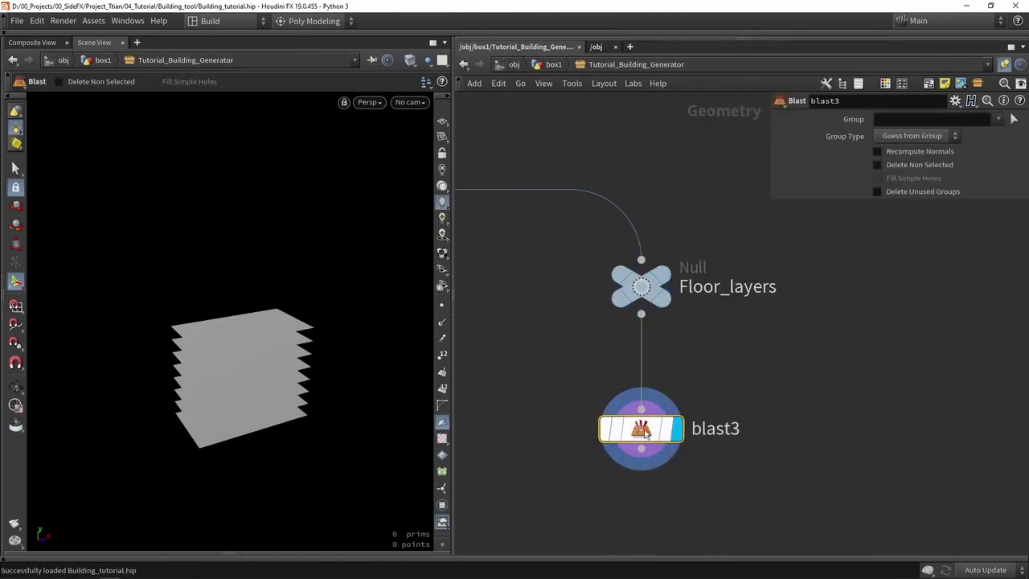
- Set blast3 to the Roof group with Delete Non Selected on, leaving only the roof polygon
click(997, 119)
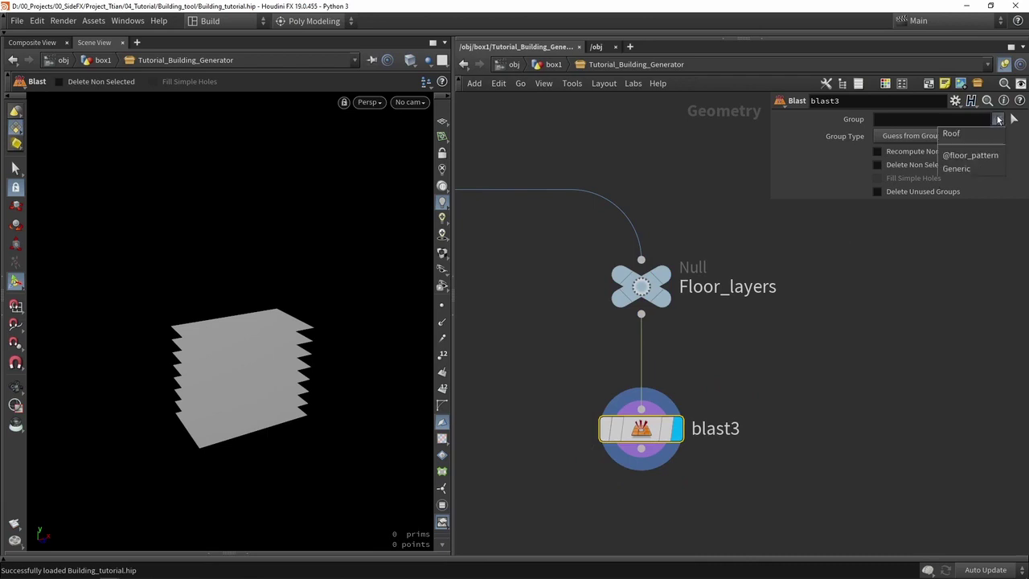
click(959, 135)
click(877, 164)
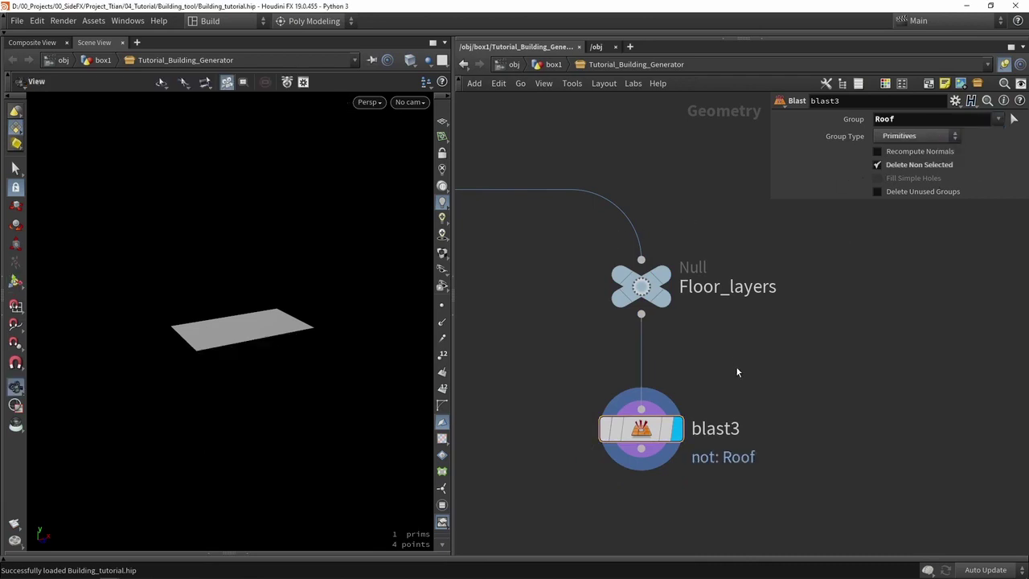
click(896, 165)
click(897, 164)
click(897, 165)
click(897, 165)
scroll(734, 322, down, 3)
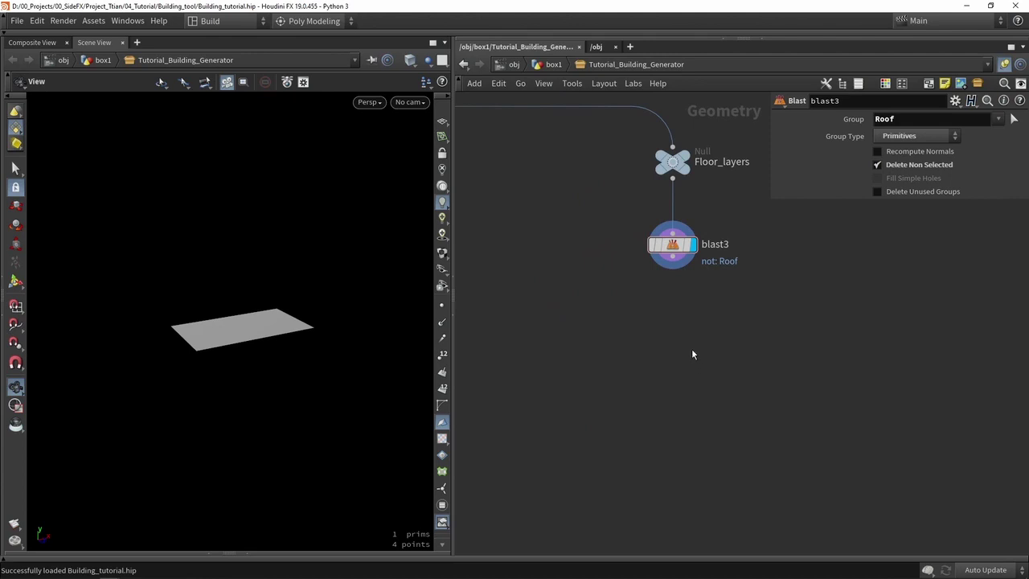
middle_drag(684, 338, 668, 278)
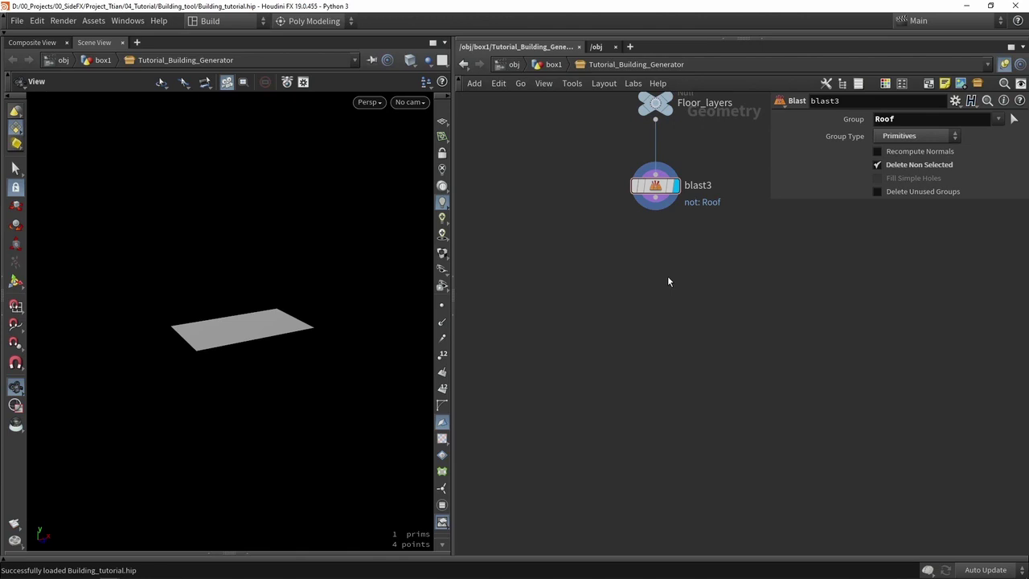
- Add a For-Each Connected Piece loop aligned below blast3
key(Tab)
text(for)
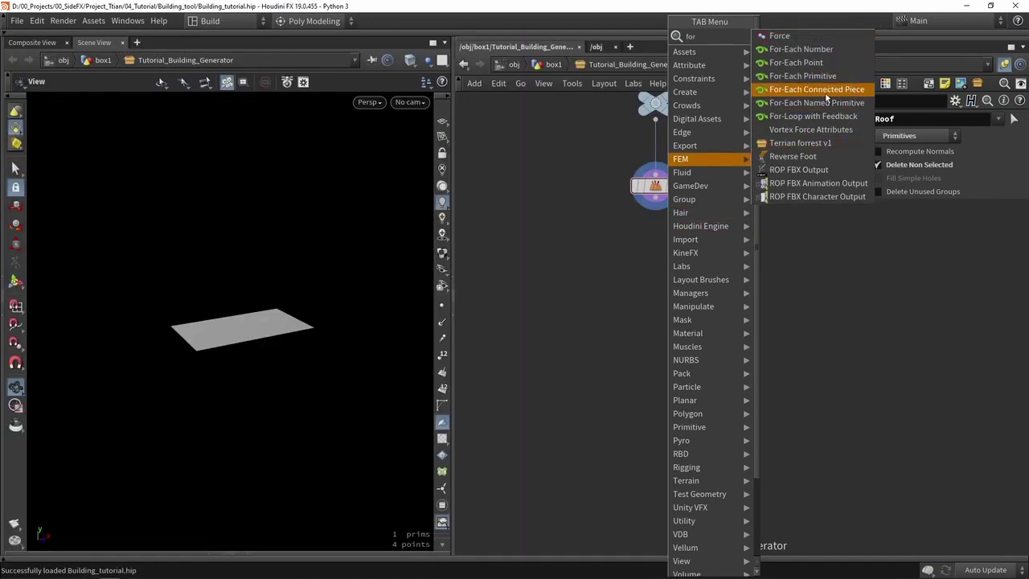
key(Escape)
key(Tab)
text(for)
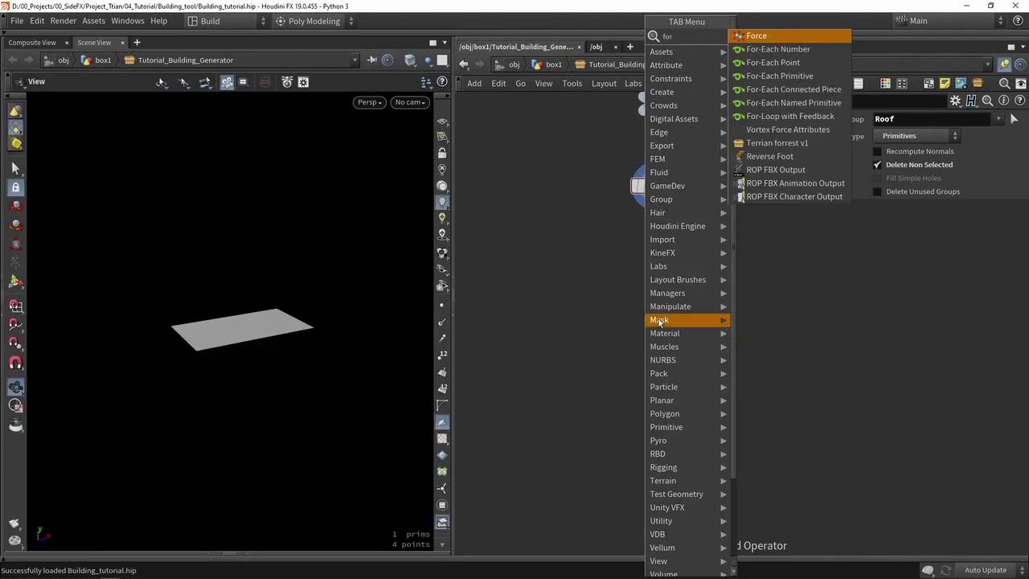
click(792, 89)
click(706, 259)
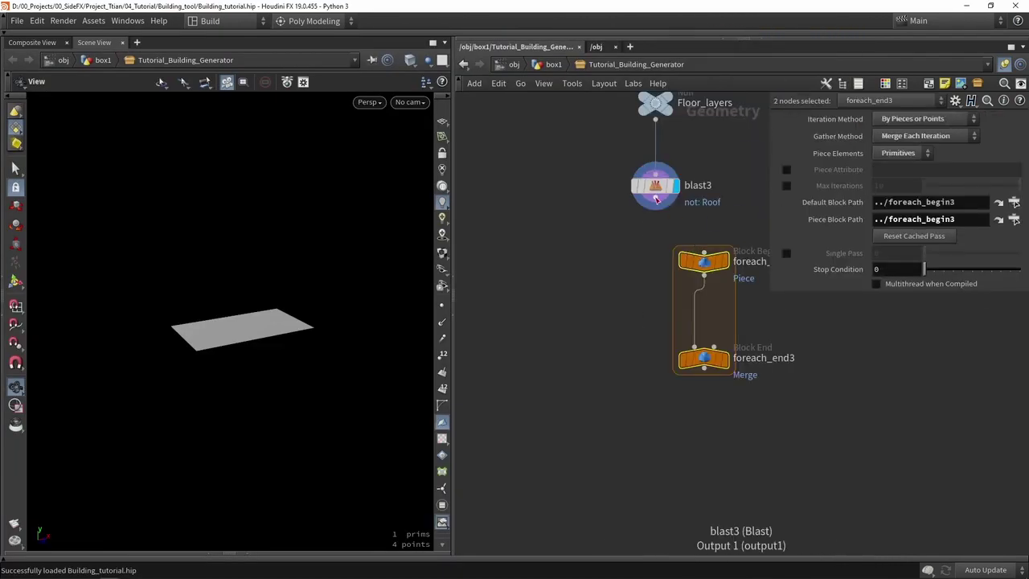
drag(703, 262, 655, 273)
- Drag foreach_end3 far down to lengthen the loop and show the roof's points
click(631, 230)
scroll(668, 332, down, 3)
scroll(592, 223, up, 3)
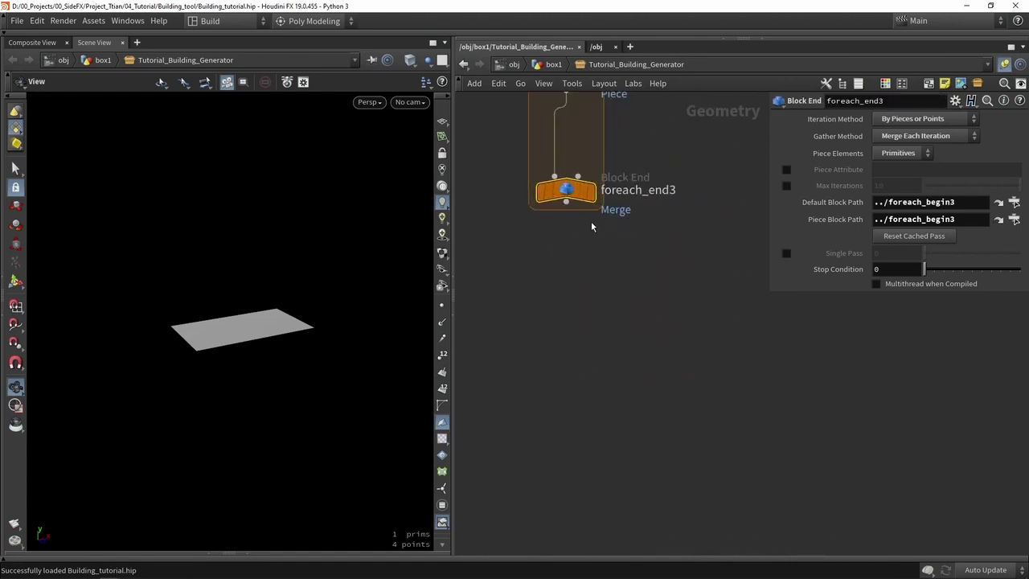
scroll(576, 205, down, 3)
drag(576, 205, 576, 515)
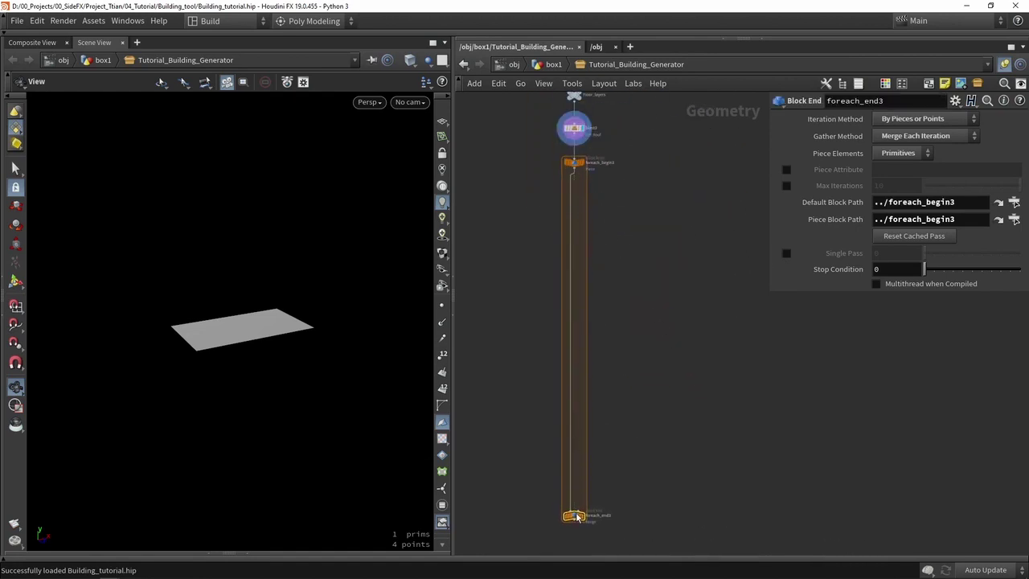
key(f)
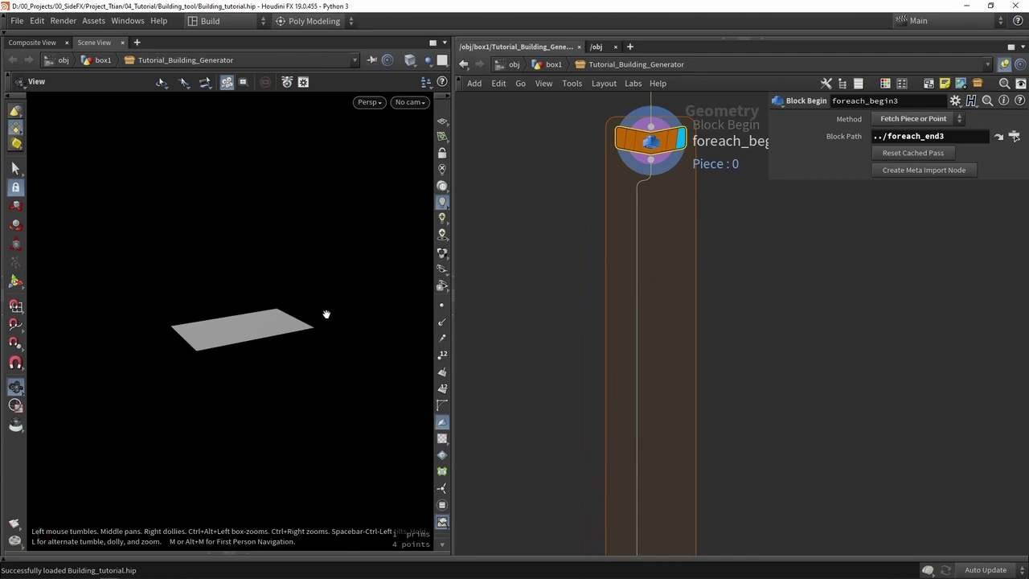
scroll(677, 305, down, 3)
scroll(677, 305, up, 3)
middle_drag(668, 264, 747, 391)
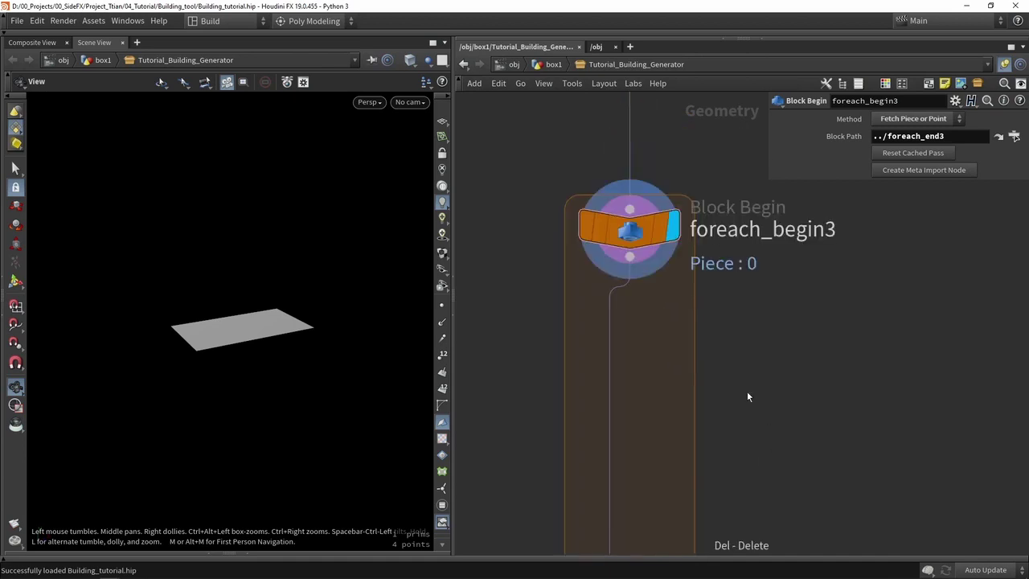
scroll(667, 365, down, 1)
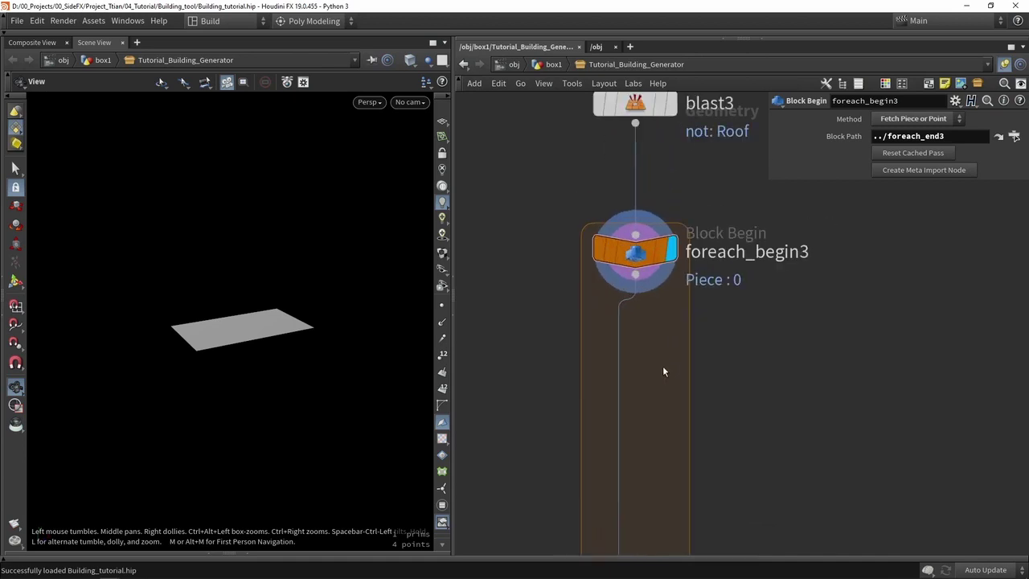
click(441, 305)
drag(294, 303, 191, 327)
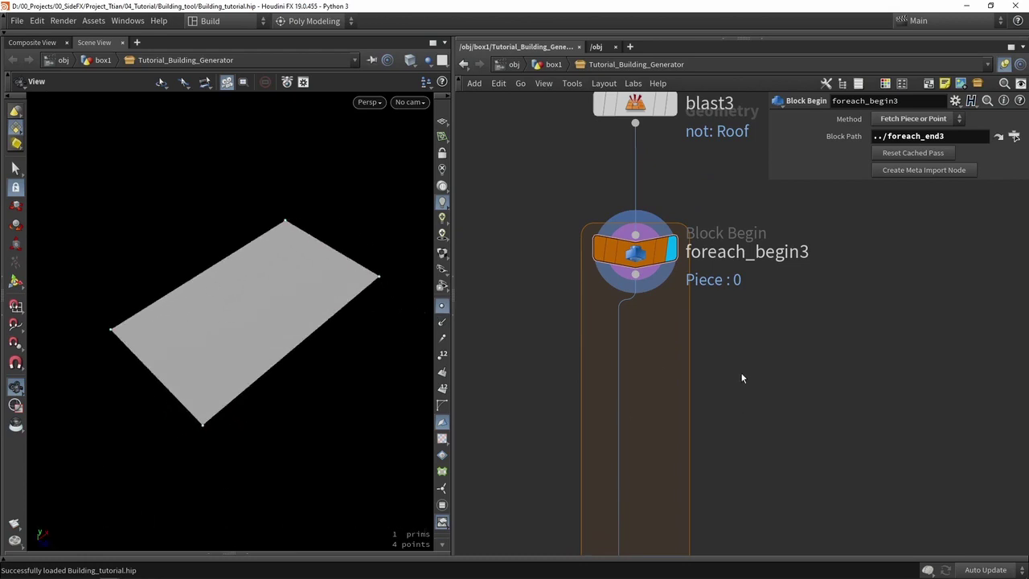
key(Tab)
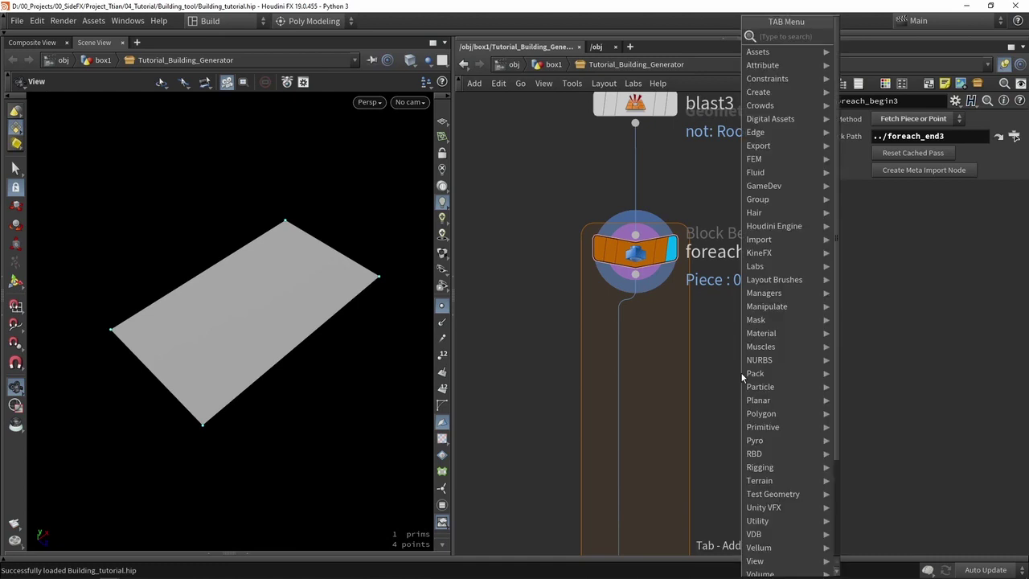
- Add facet1 after foreach_begin3 with Remove Inline Points enabled at distance 0.001
text(fac)
key(Return)
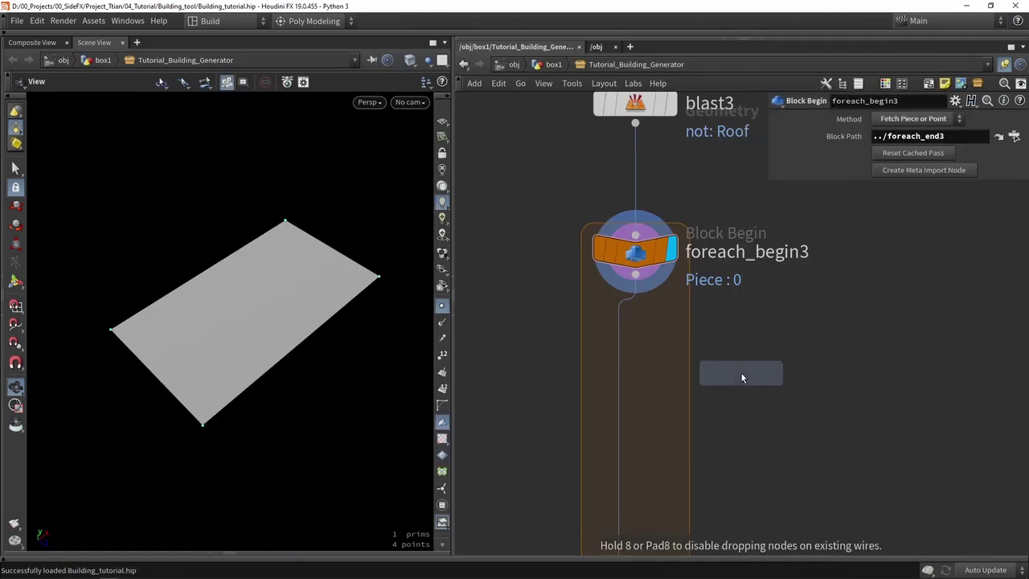
click(731, 358)
drag(641, 284, 731, 339)
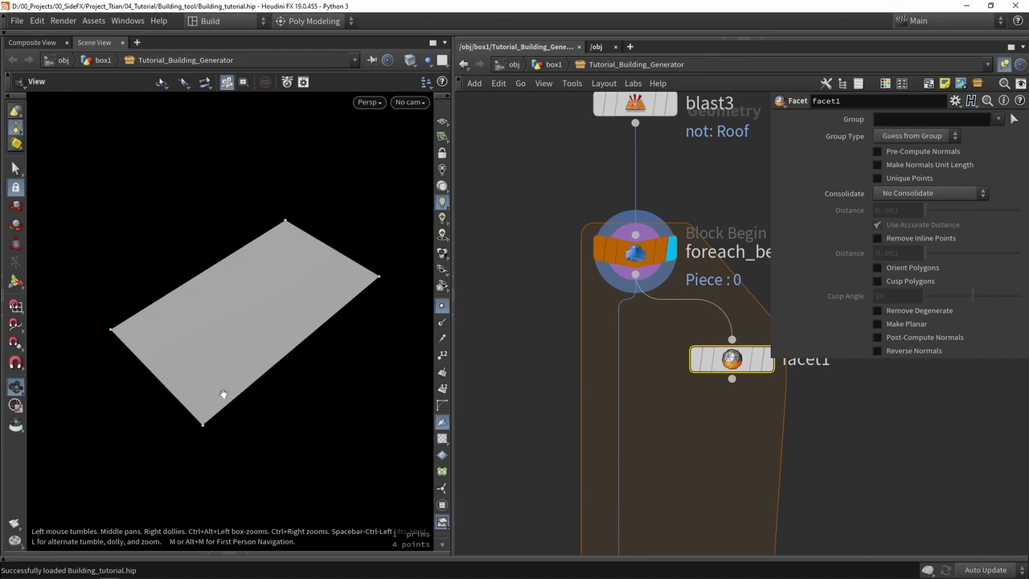
mouse_move(740, 372)
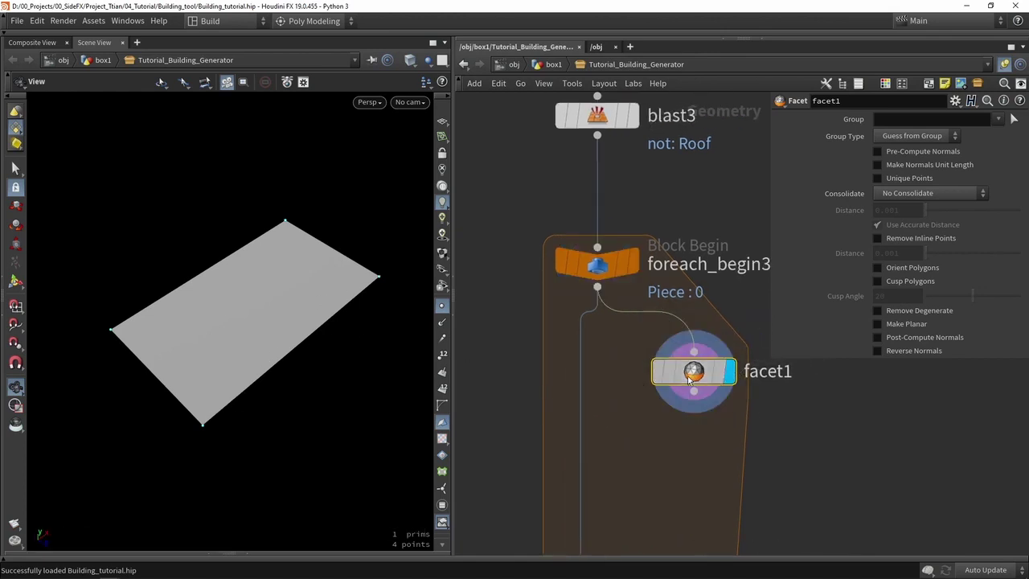
click(878, 239)
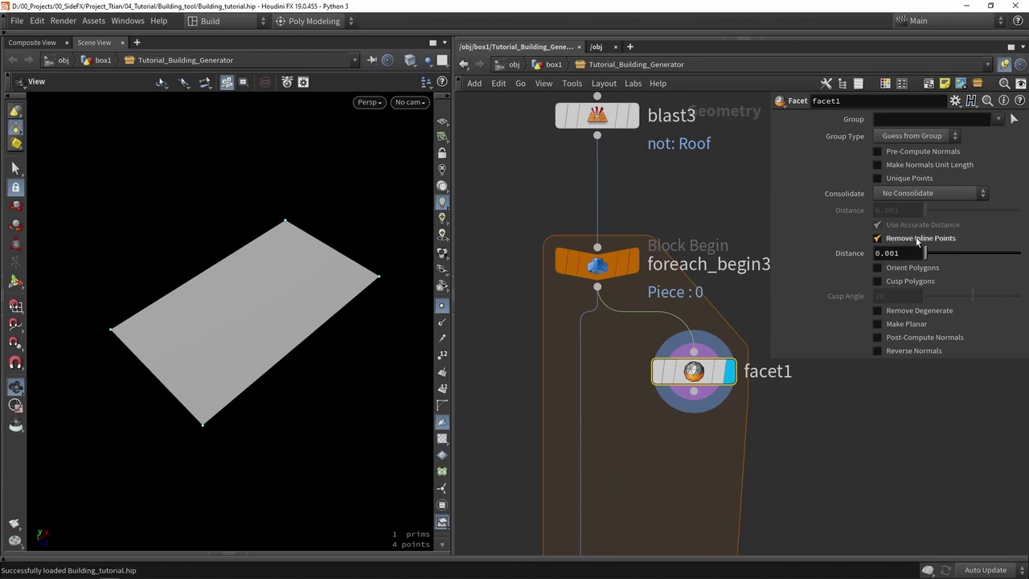
mouse_move(656, 382)
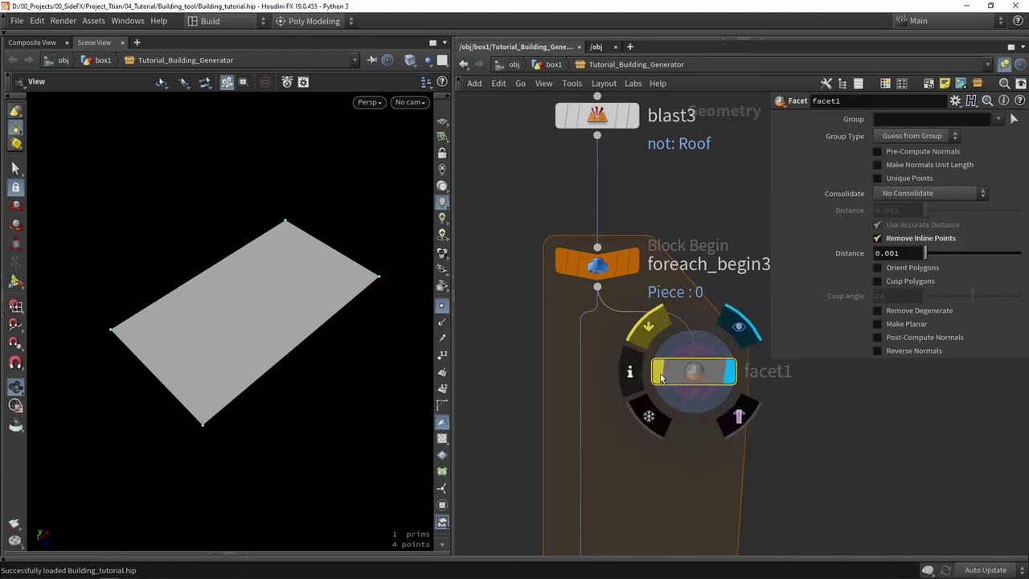
drag(660, 377, 658, 380)
scroll(659, 379, down, 3)
middle_drag(679, 452, 677, 365)
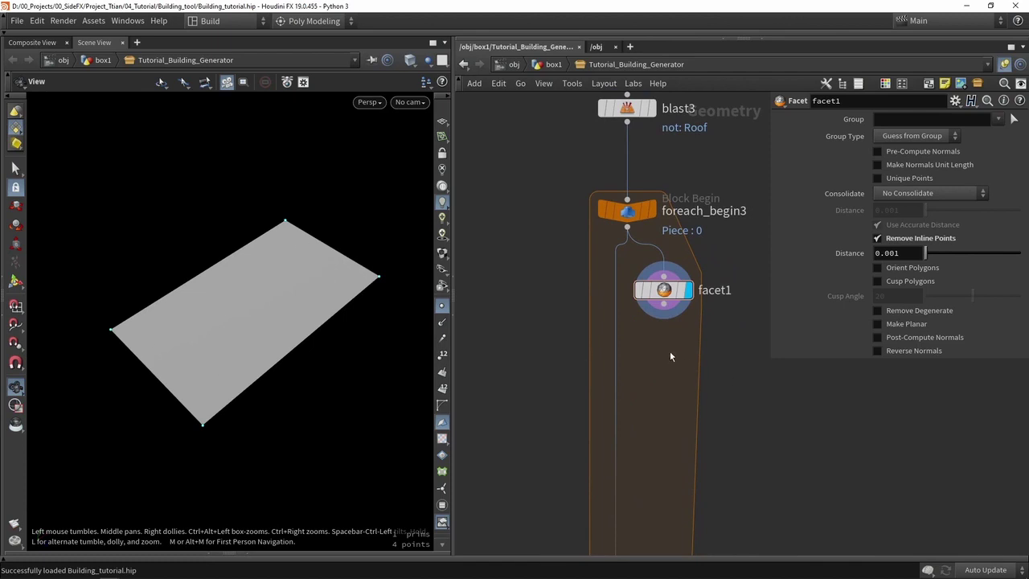
middle_drag(676, 368, 657, 328)
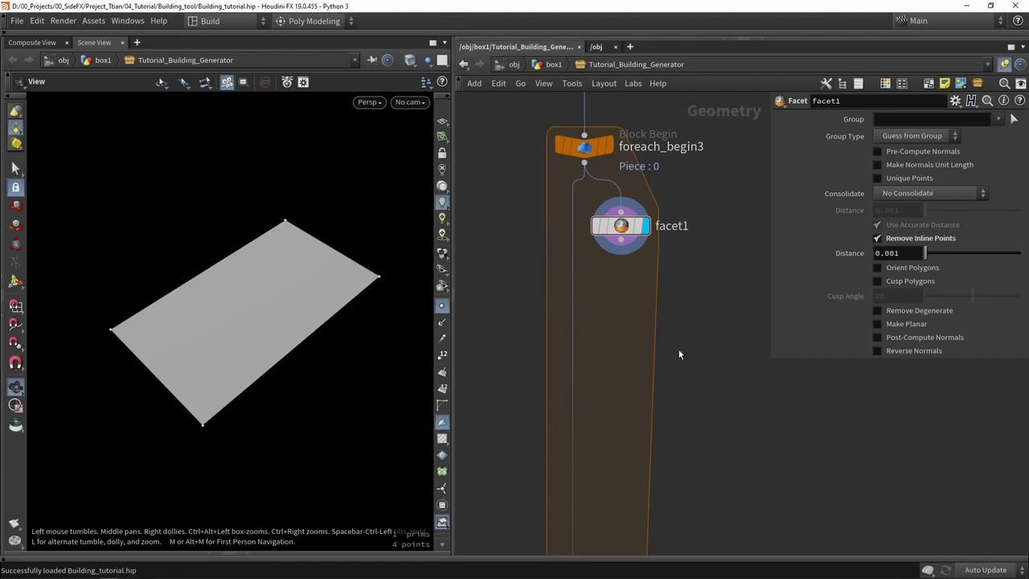
key(Tab)
- Add a PolyExpand2D node fed by facet1 and display its result
text(po)
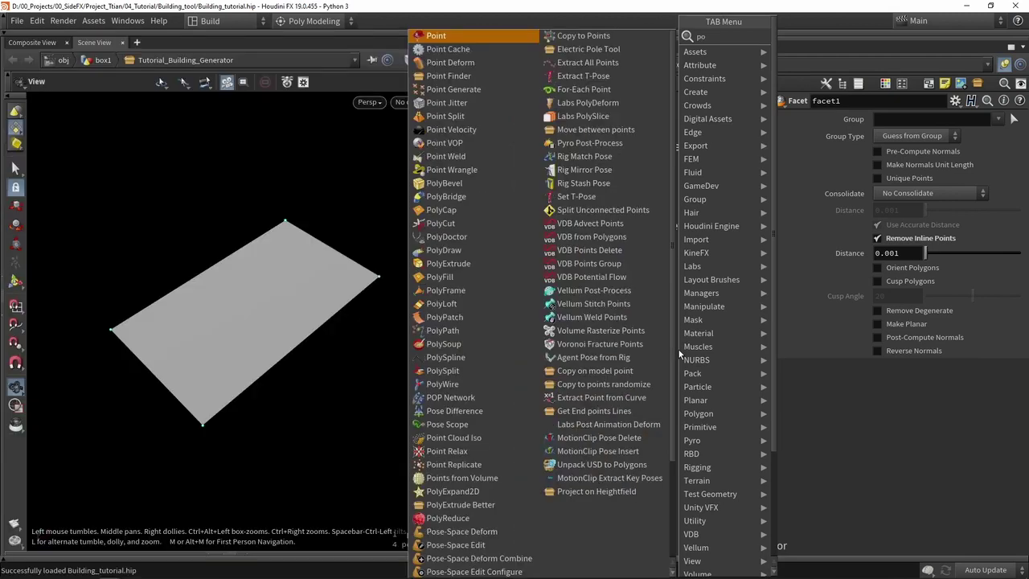
text(lye)
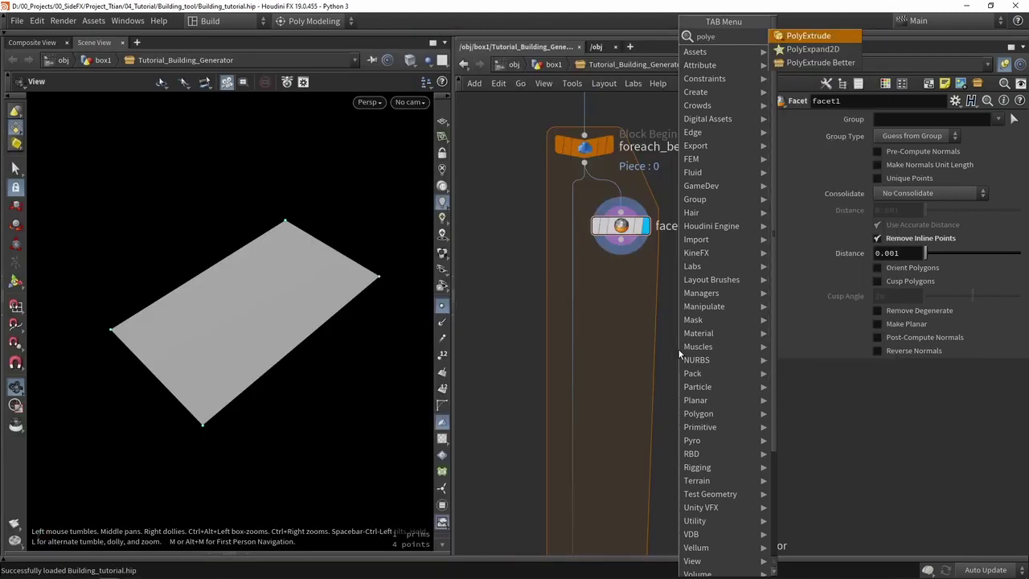
click(813, 49)
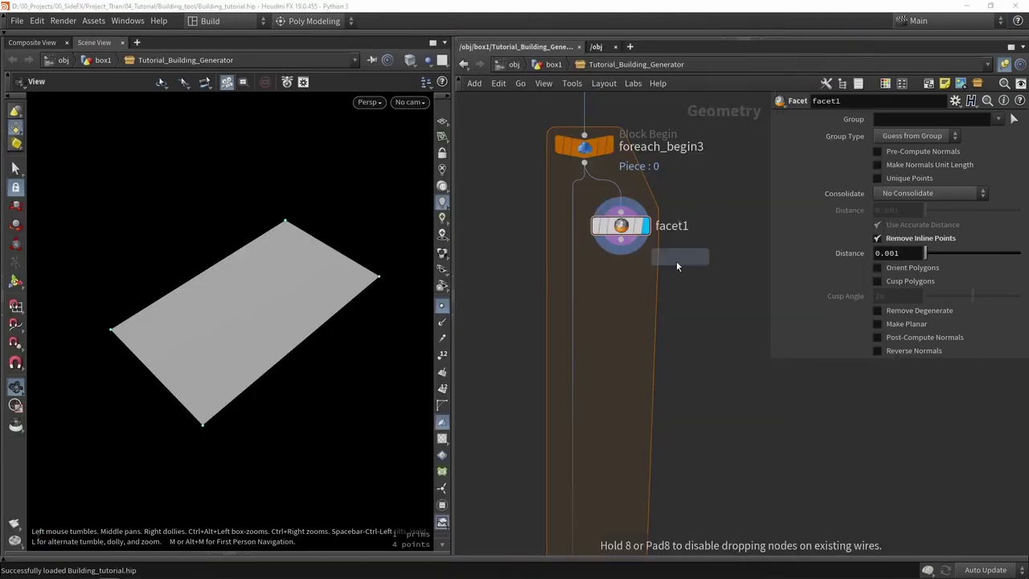
click(622, 329)
drag(620, 239, 620, 316)
key(r)
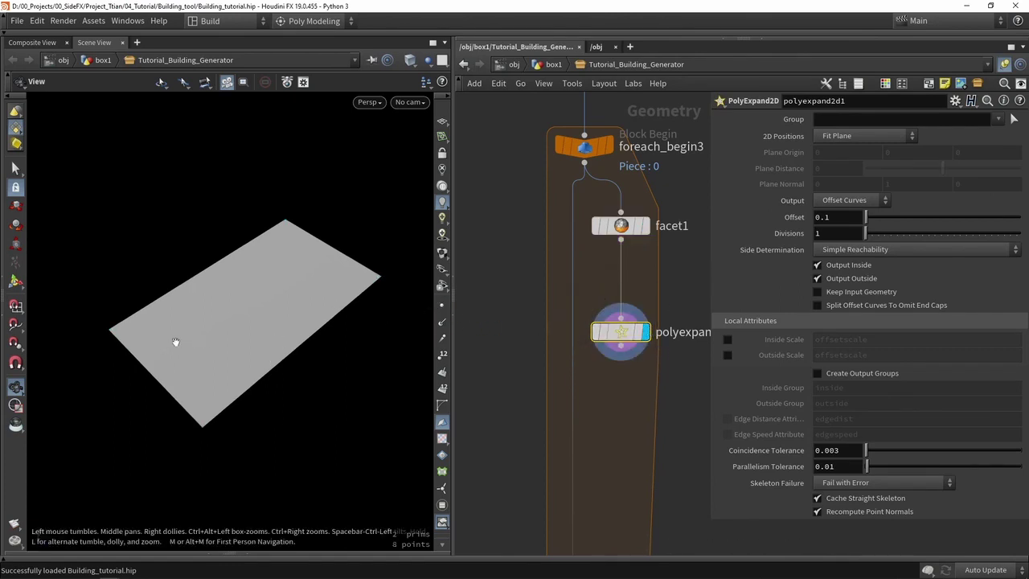
key(w)
mouse_move(322, 277)
mouse_down()
mouse_move(315, 320)
mouse_move(386, 254)
mouse_move(372, 268)
mouse_up()
key(w)
key(w)
key(w)
key(w)
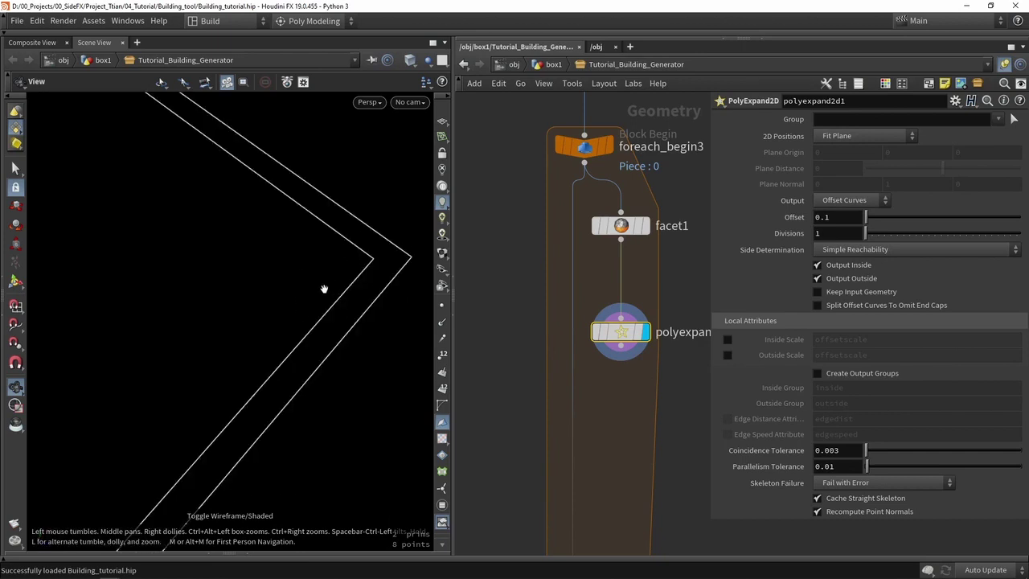
key(w)
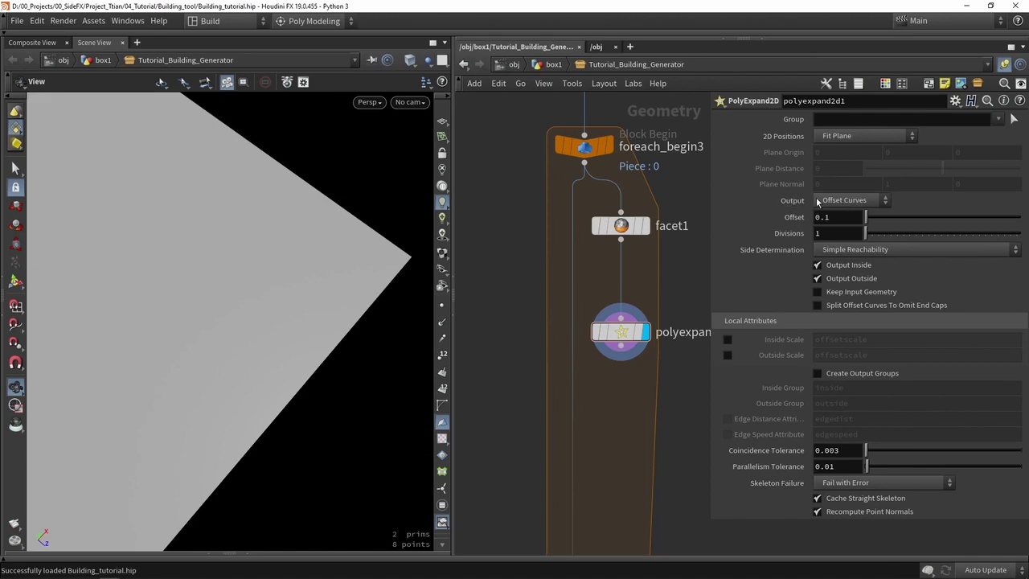
- Make polyexpand2d1 output surfaces instead of curves with an offset of 50
click(844, 200)
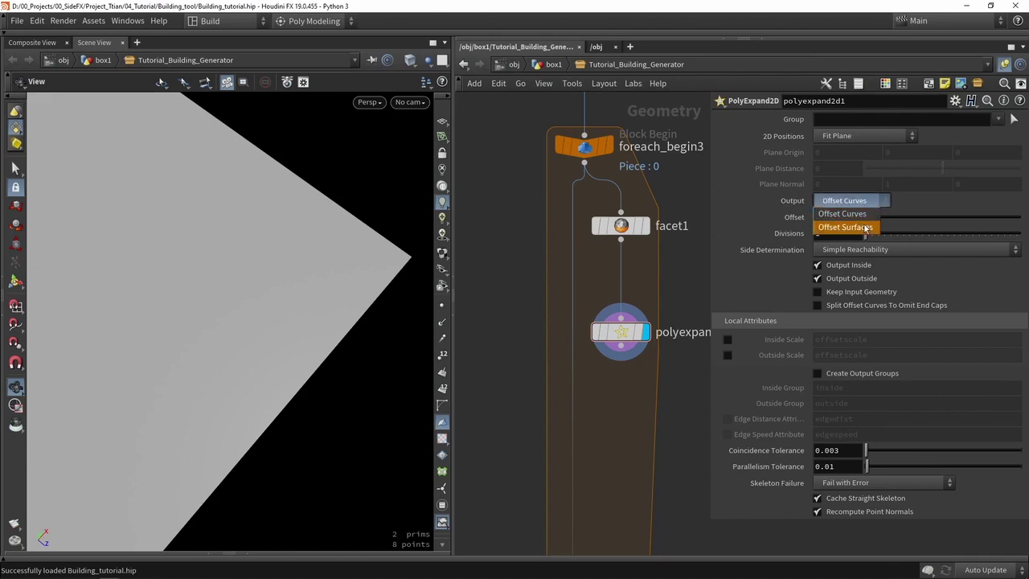
click(844, 227)
key(w)
drag(288, 313, 273, 338)
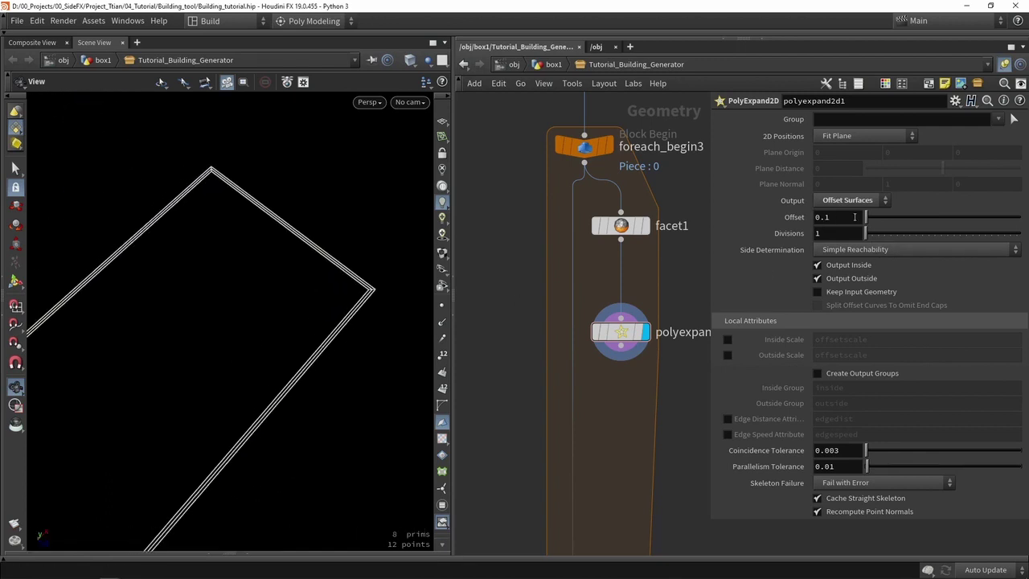
key(BackSpace)
key(BackSpace)
key(BackSpace)
text(50)
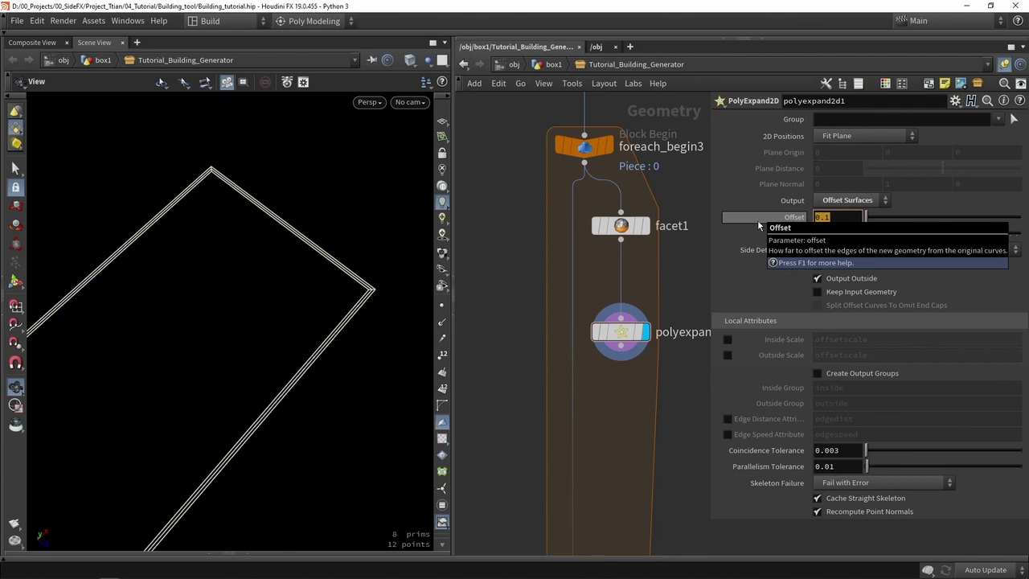
key(Return)
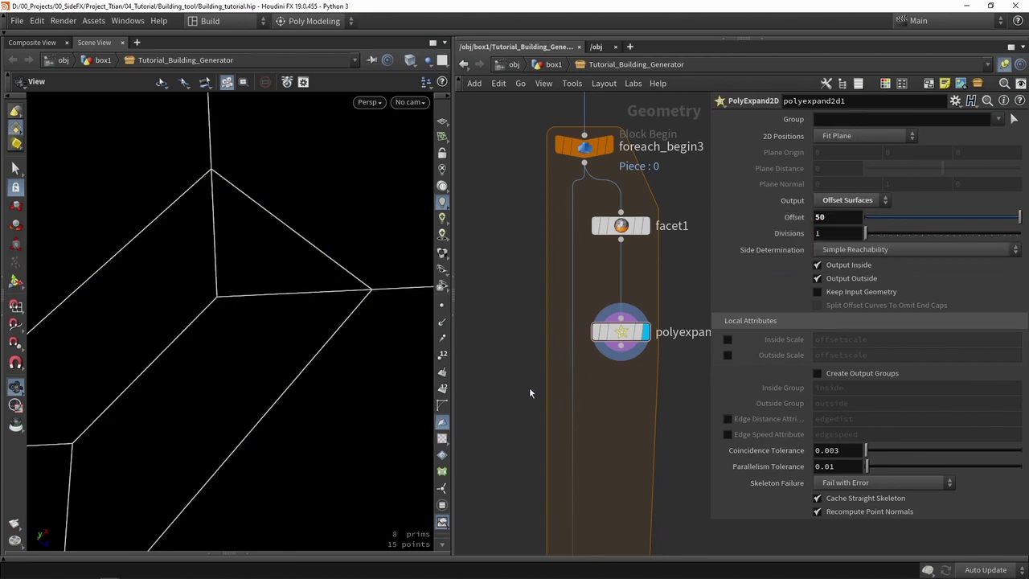
key(w)
scroll(246, 362, down, 5)
scroll(230, 225, up, 4)
key(w)
drag(233, 312, 340, 282)
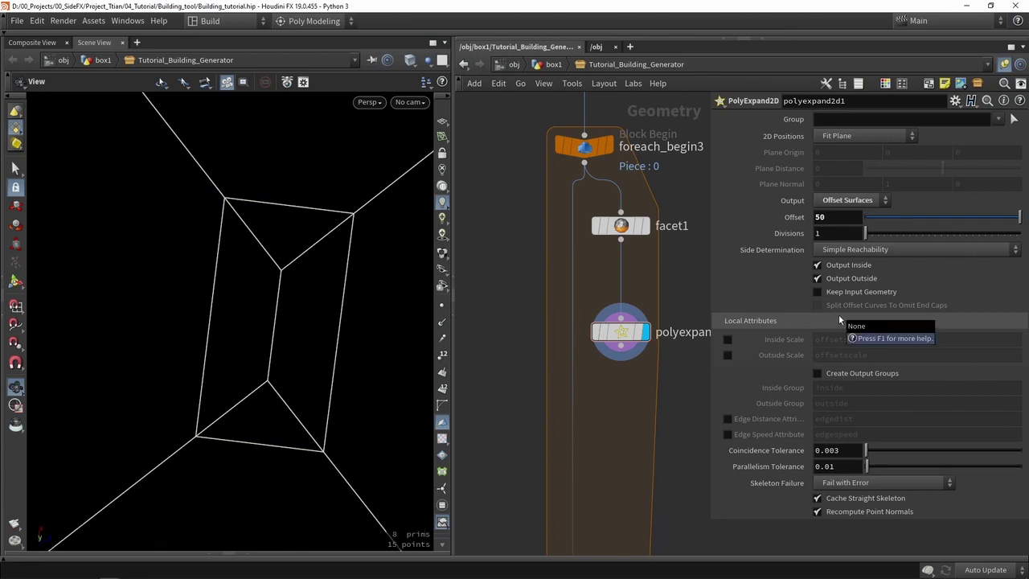
- Turn off Output Outside and view the four roof faces shaded with wireframe edges
click(857, 280)
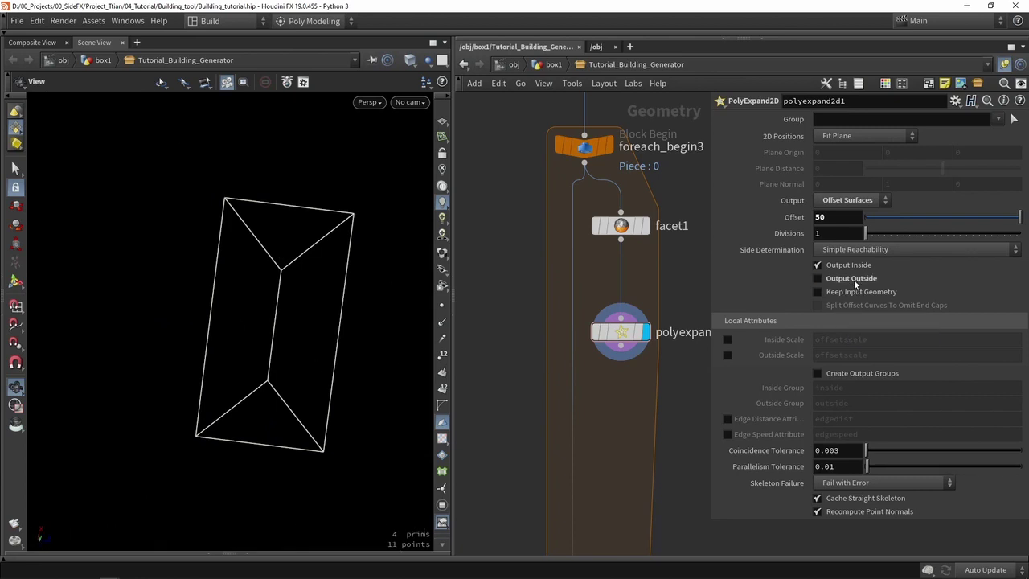
key(w)
drag(266, 378, 368, 335)
key(shift+w)
mouse_move(311, 362)
mouse_down()
mouse_move(213, 334)
mouse_move(268, 342)
mouse_up()
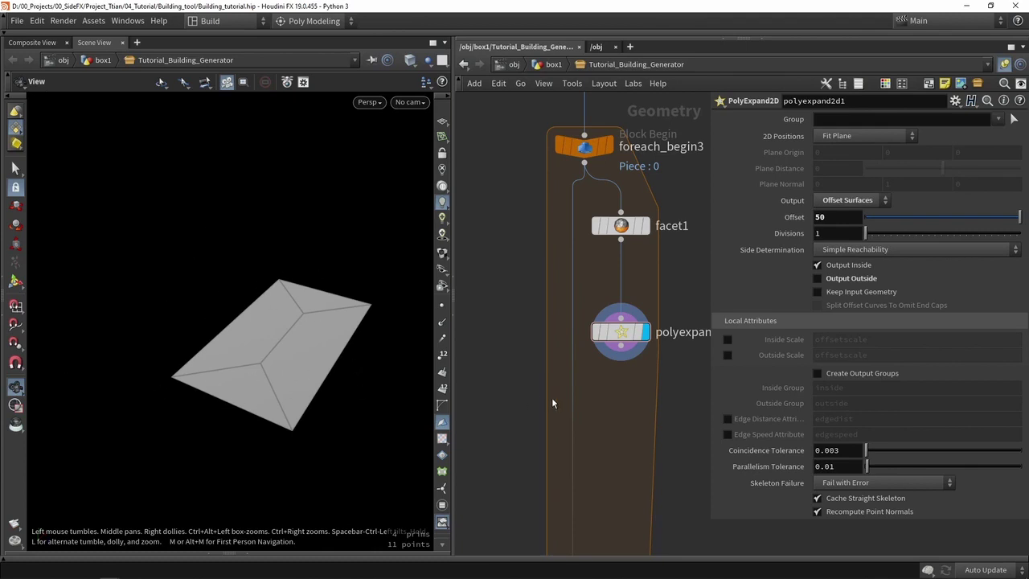
scroll(571, 344, up, 3)
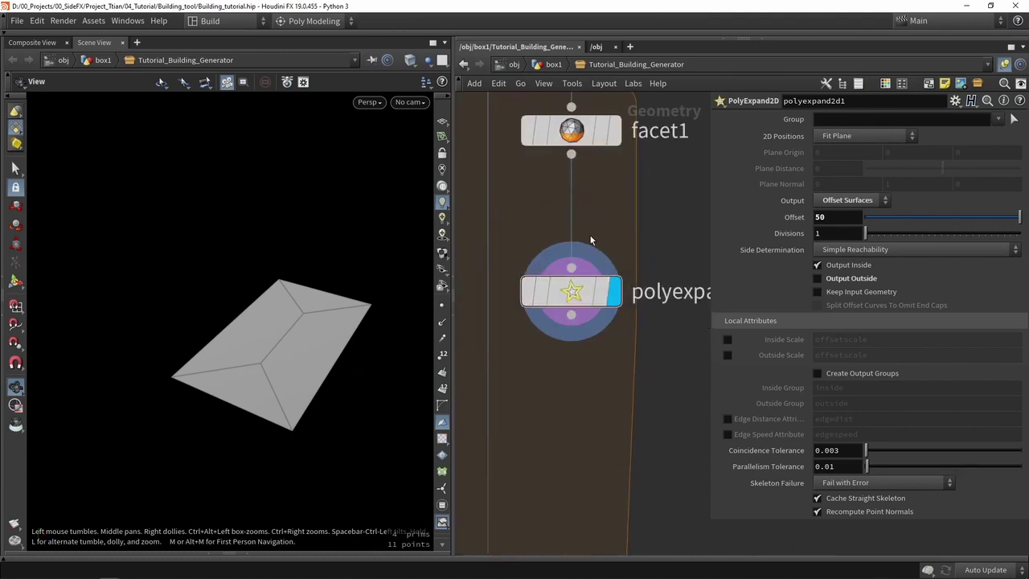
- Set Side Determination to Alternating Reachability, enable the edgedist attribute, and show points
click(865, 248)
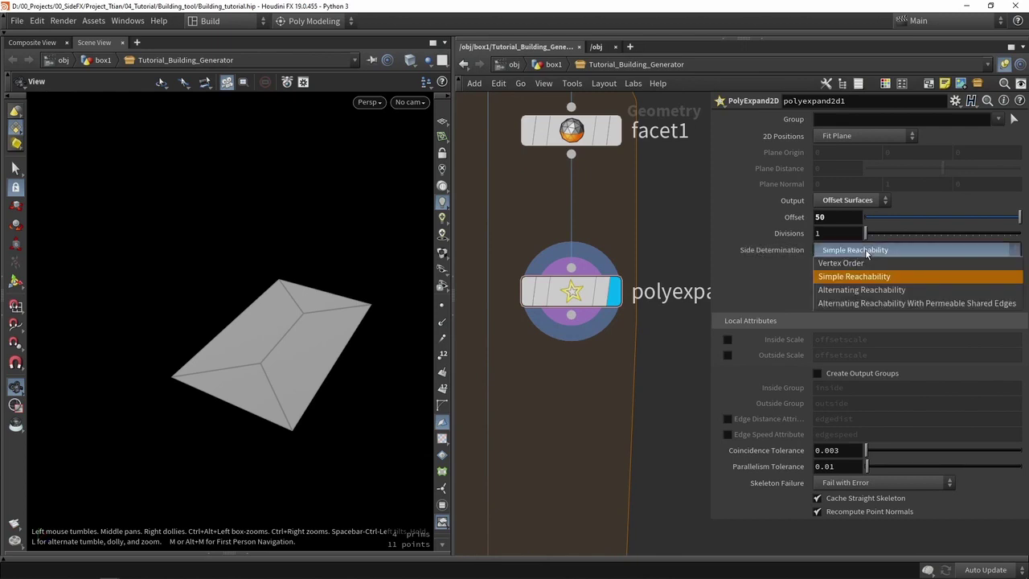
click(848, 293)
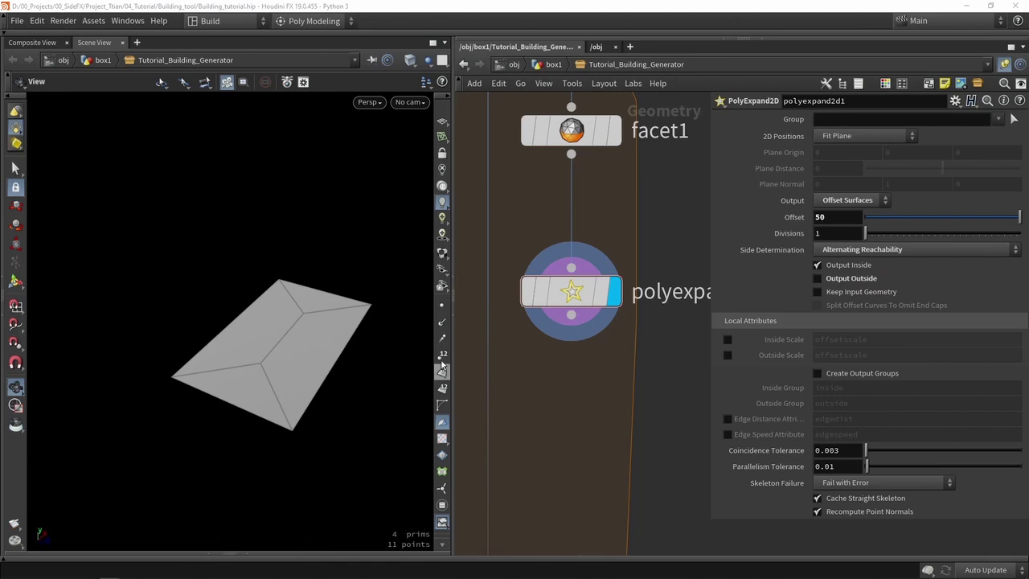
middle_drag(613, 441, 664, 391)
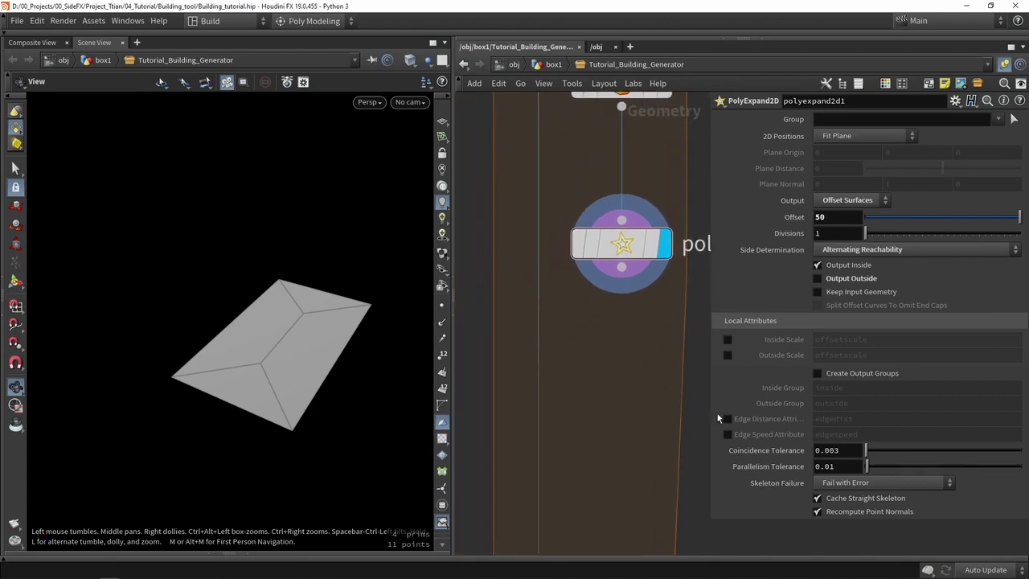
click(726, 419)
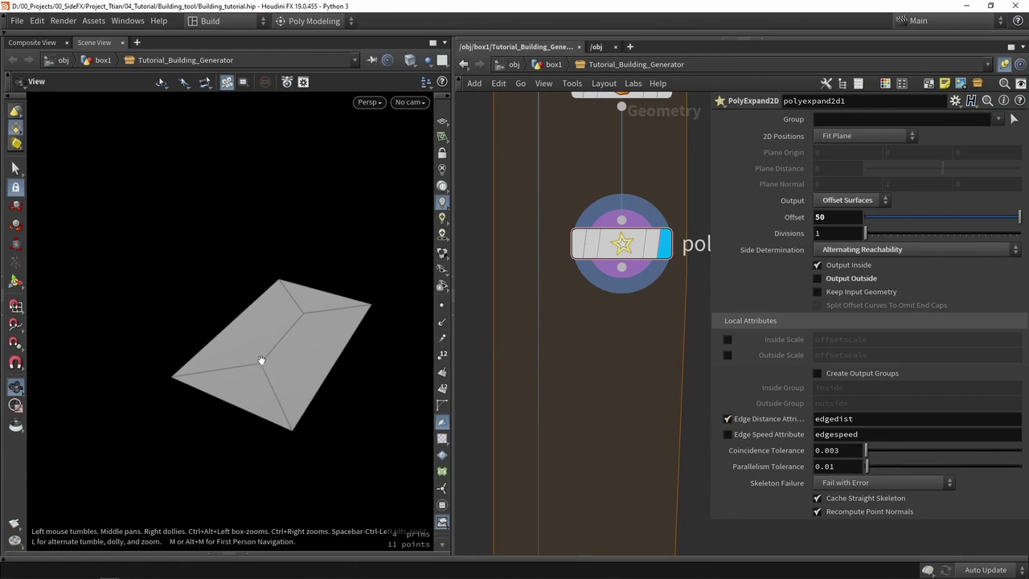
click(441, 305)
scroll(262, 405, up, 2)
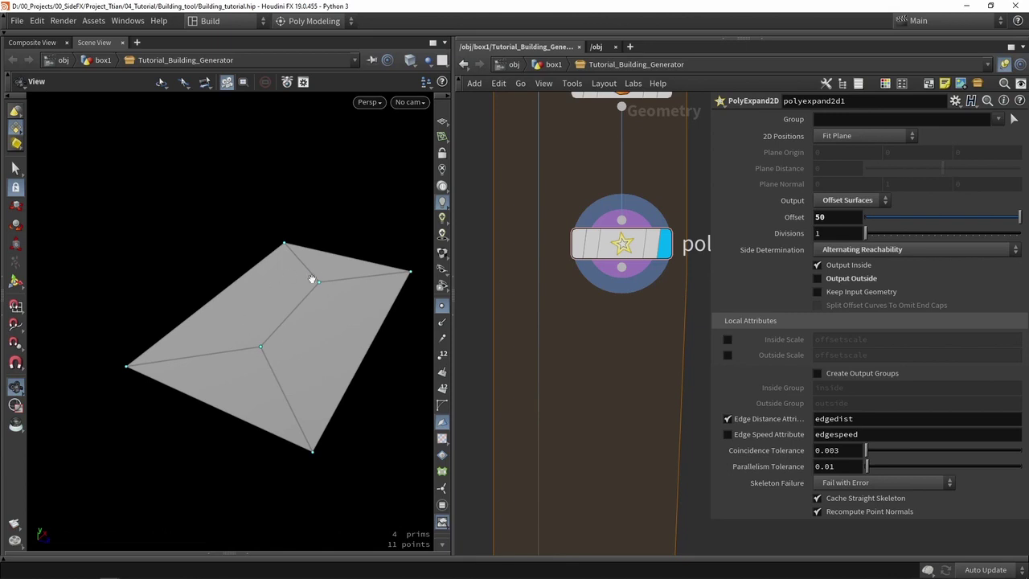
key(Tab)
- Add a Fuse node below polyexpand2d1 and wire polyexpand2d1 into it
text(fuse)
key(Return)
click(634, 359)
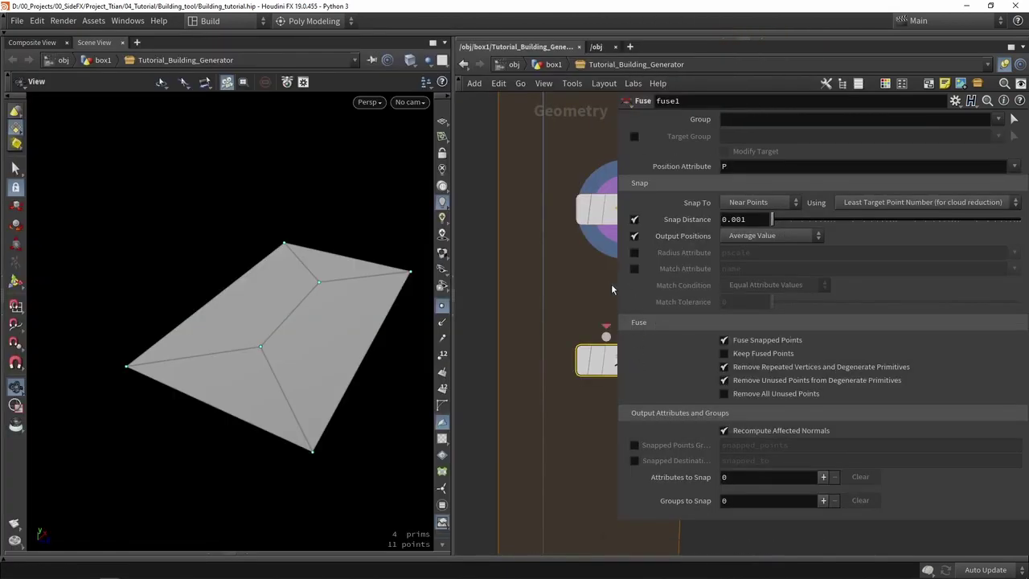
drag(528, 283, 530, 331)
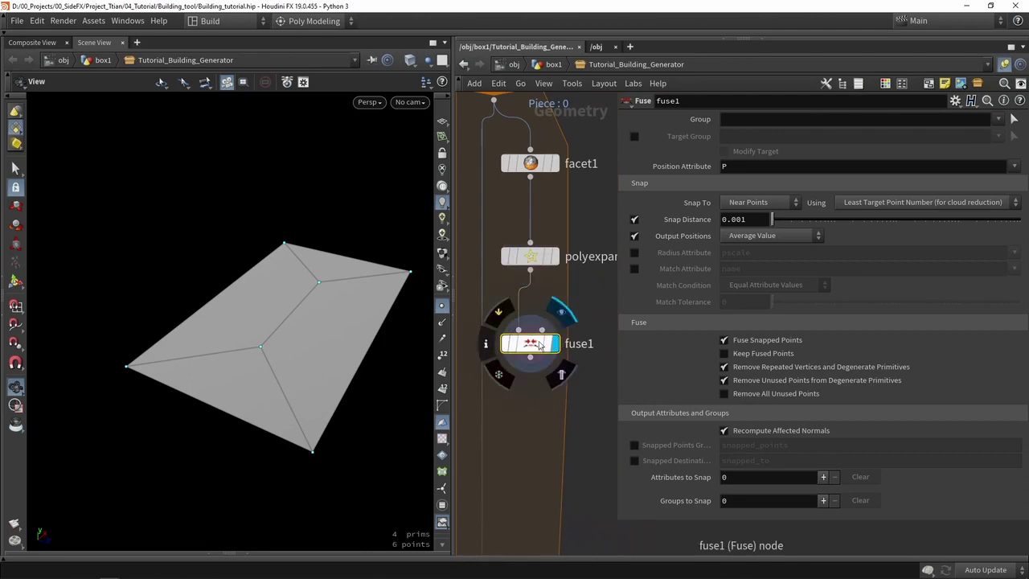
- Compare point counts: polyexpand2d1 has 11 points, fuse1 reduces them to 6
middle_click(532, 258)
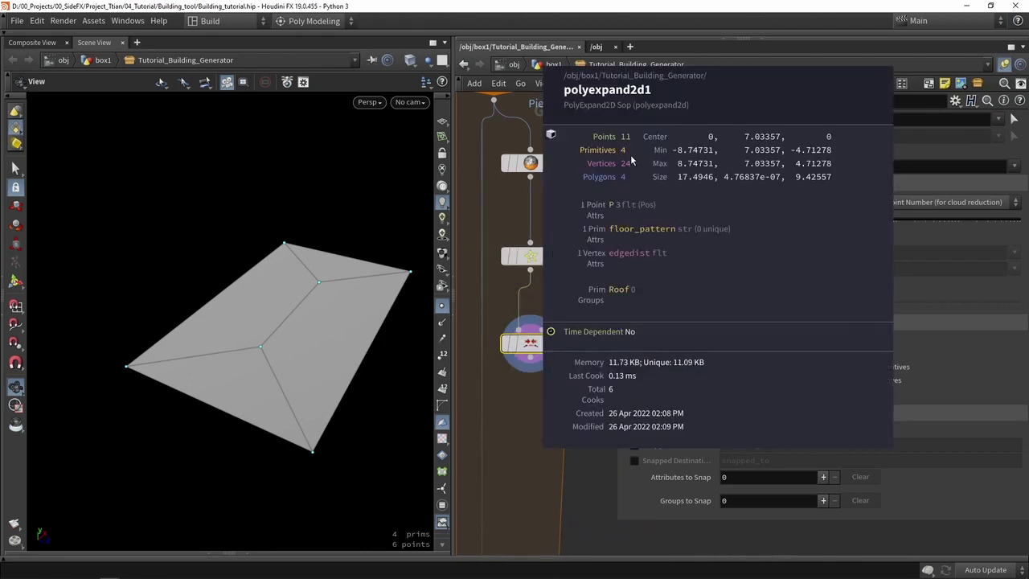
middle_click(524, 343)
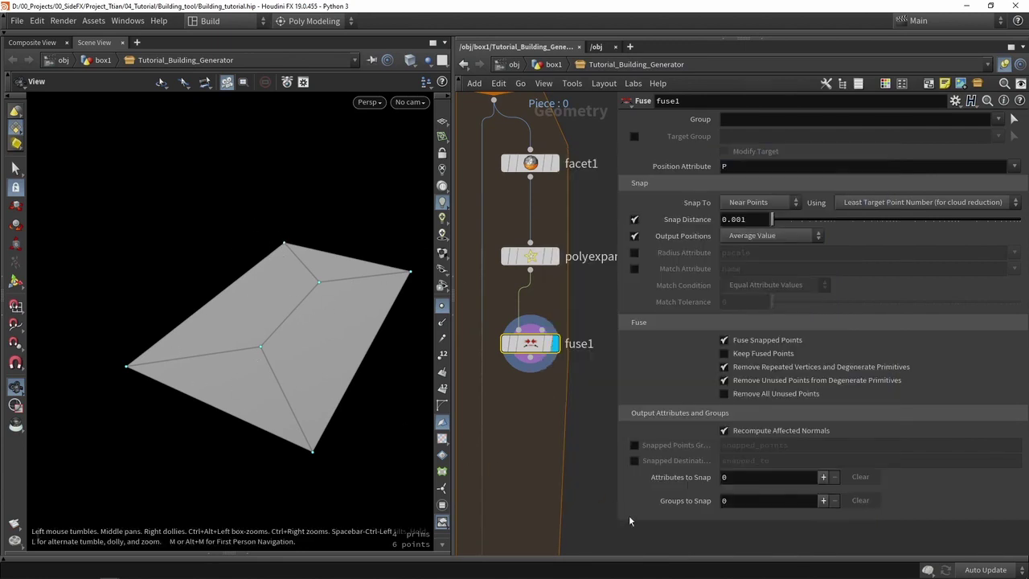
drag(622, 524, 787, 524)
middle_drag(604, 430, 685, 363)
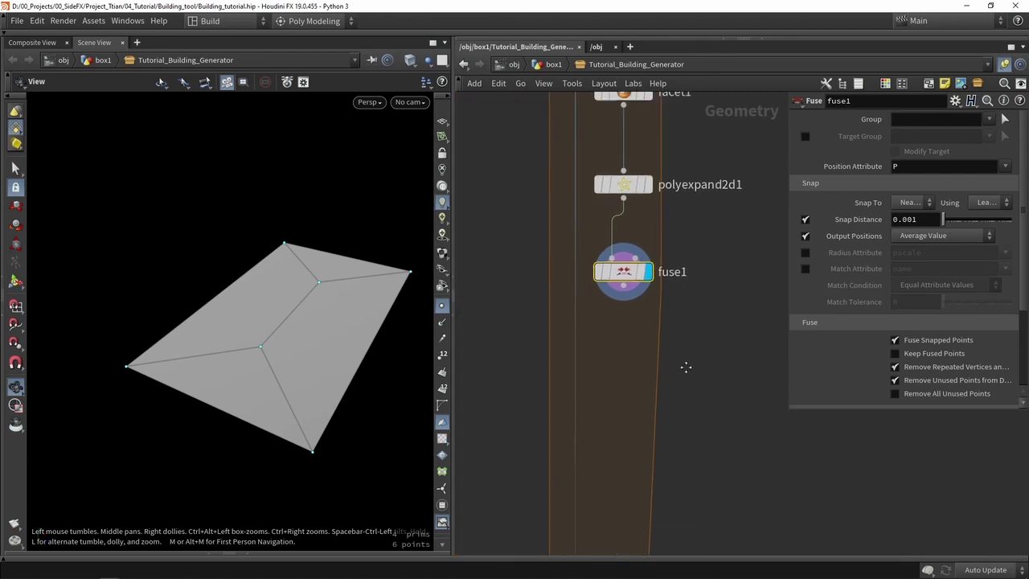
click(626, 286)
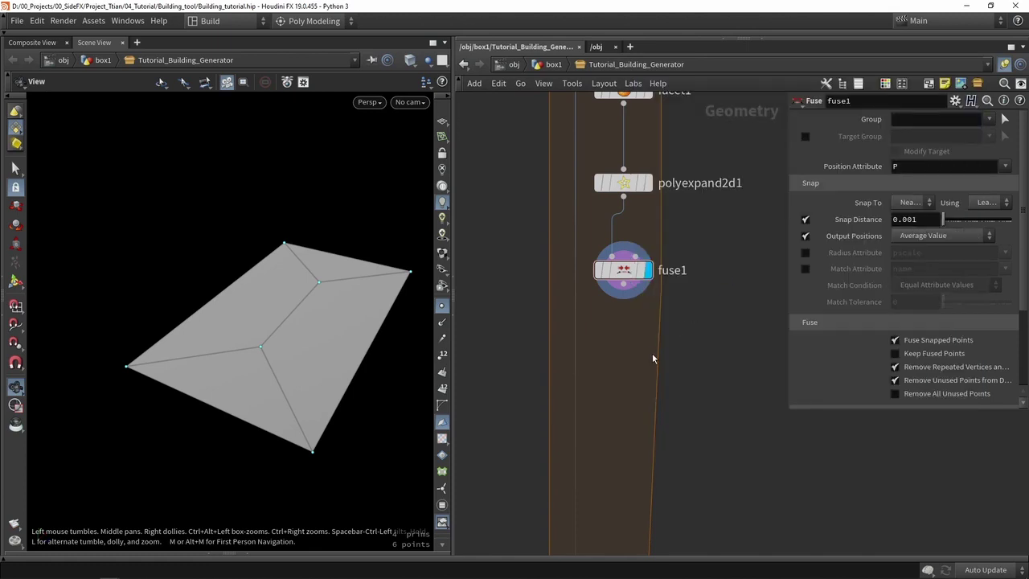
key(Tab)
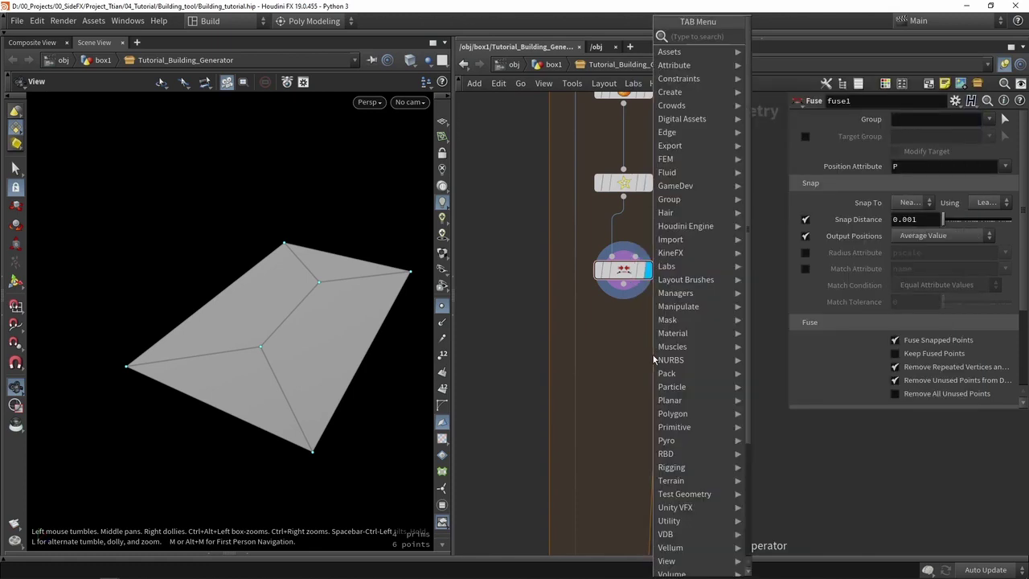
- Add an Attribute Promote node directly under fuse1, fed by fuse1
text(attribpro)
key(Return)
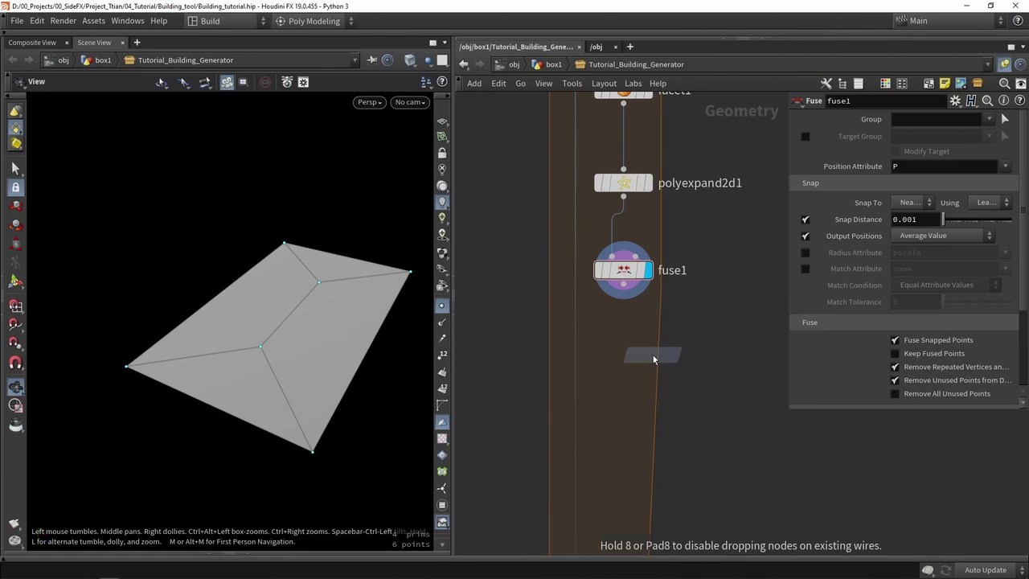
click(651, 354)
scroll(651, 353, up, 3)
drag(620, 271, 660, 351)
drag(660, 391, 611, 341)
key(Escape)
drag(661, 371, 619, 339)
- Promote the edgedist attribute from Vertex class to Point class
click(1015, 119)
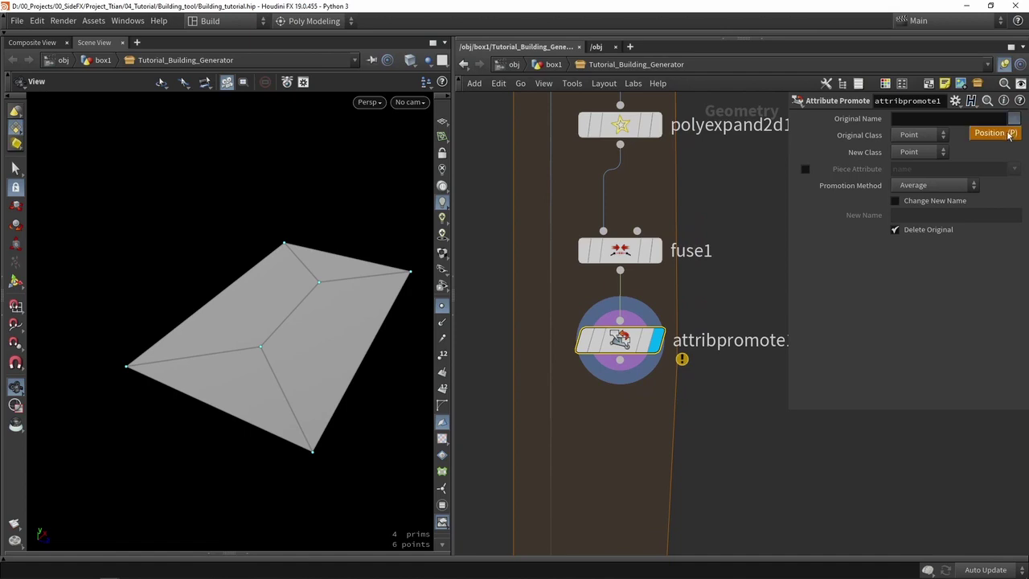
click(916, 135)
click(920, 135)
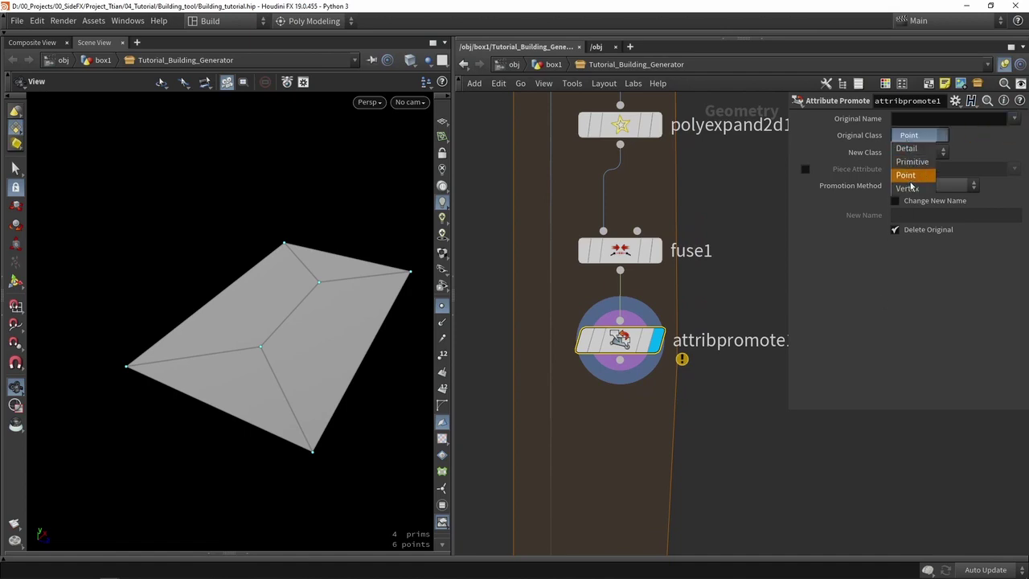
click(920, 183)
click(1013, 120)
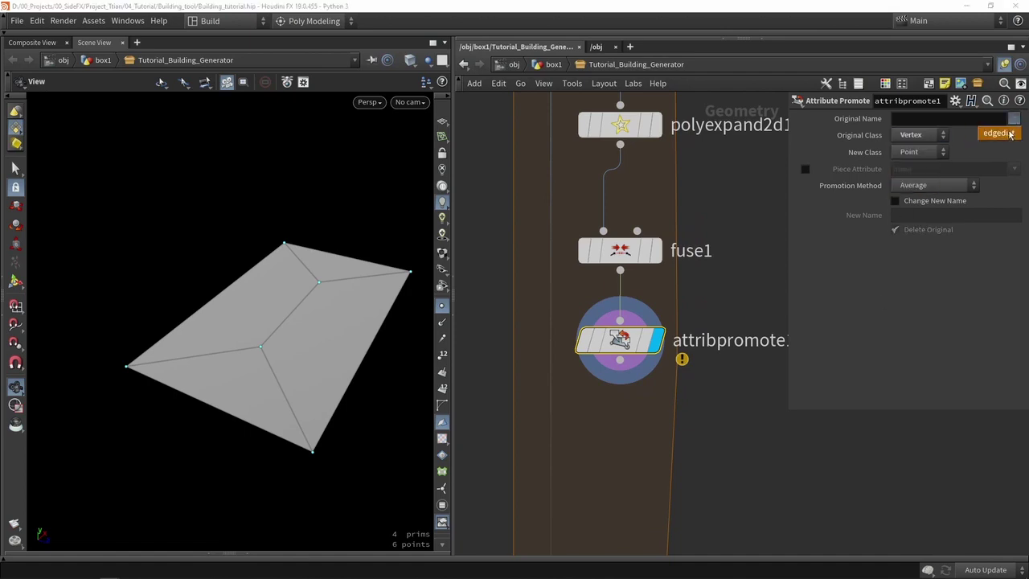
click(1000, 132)
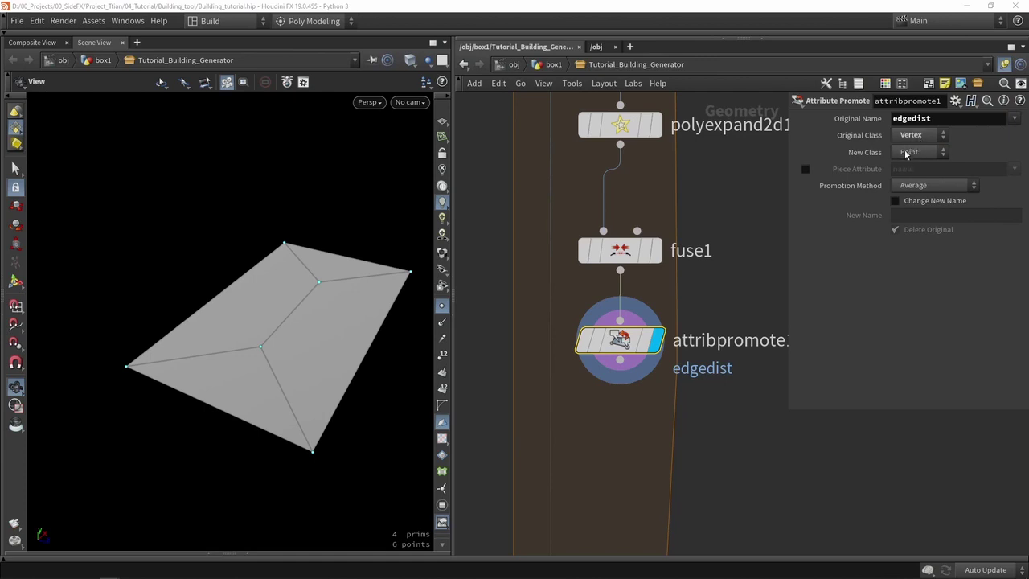
click(908, 152)
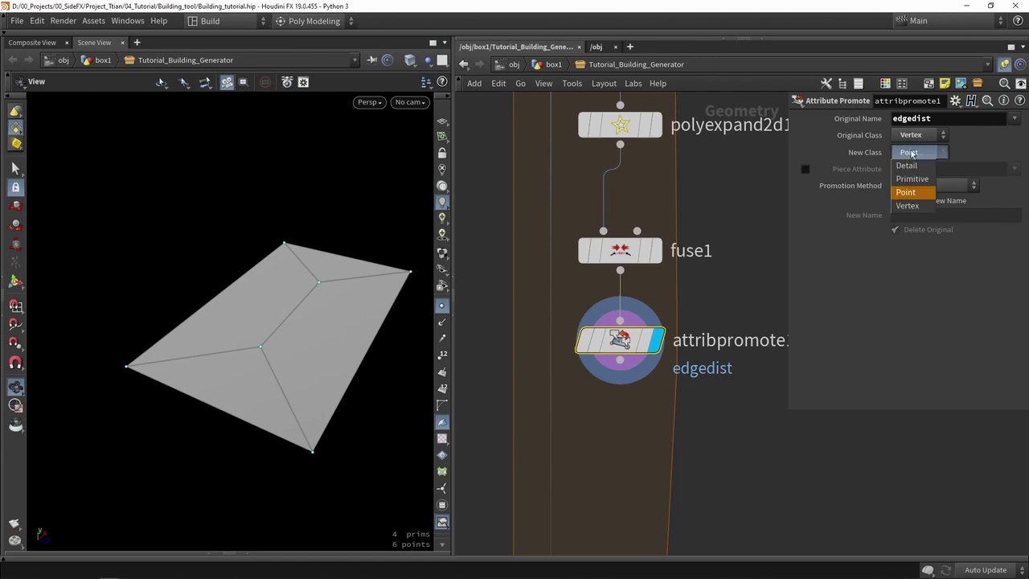
click(854, 340)
middle_drag(619, 355, 731, 221)
key(Tab)
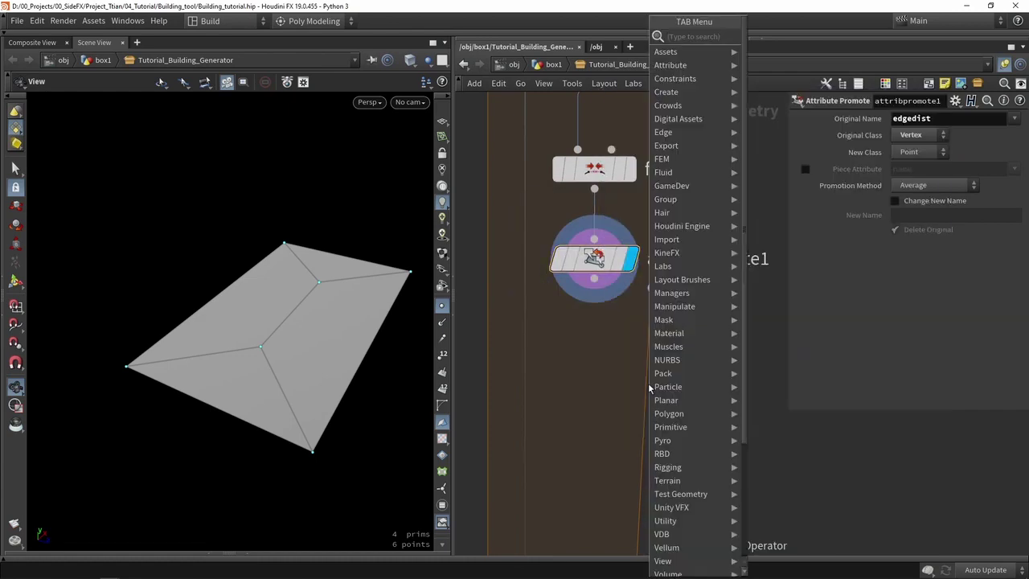
text(wra)
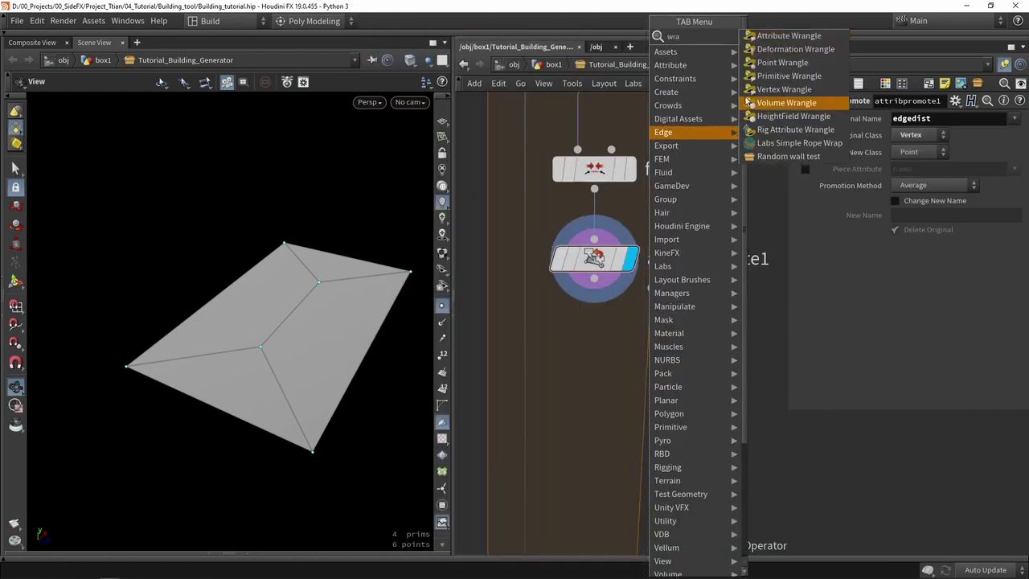
click(784, 35)
click(647, 351)
click(835, 258)
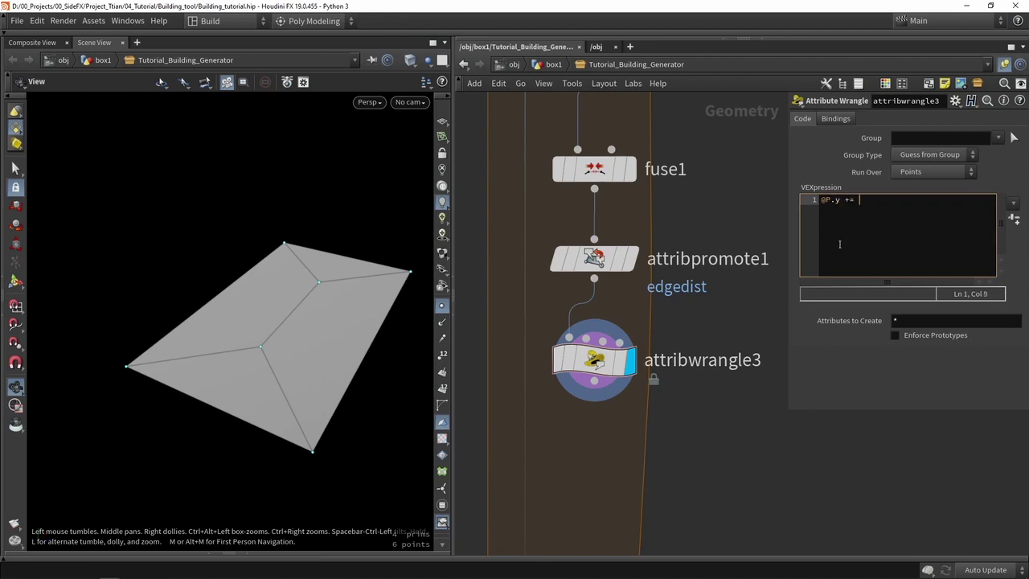
text(@edgedist;)
drag(267, 328, 234, 397)
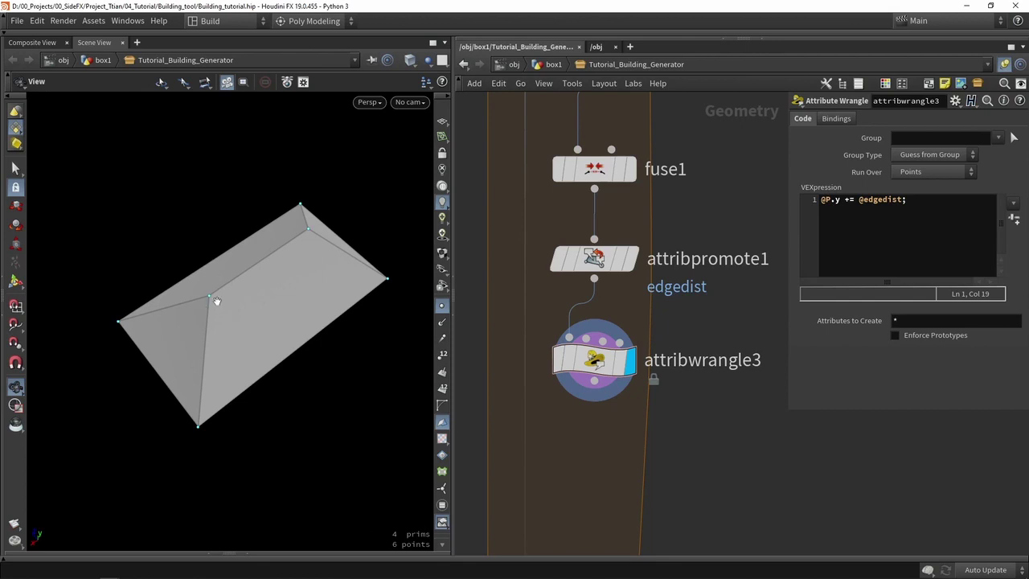
- Check the points' edgedist values in the geometry spreadsheet and inspect the raised apex
click(249, 554)
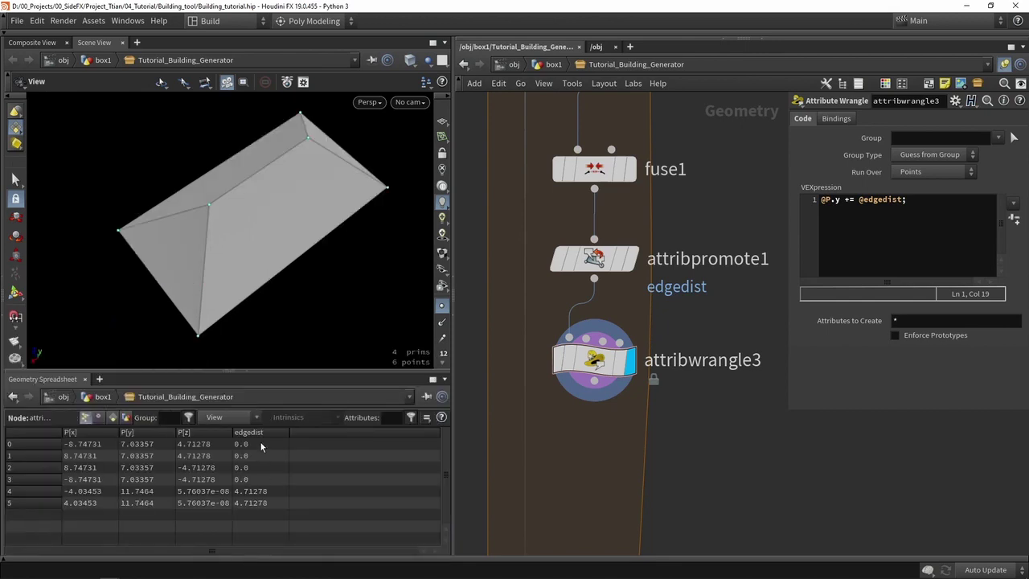
drag(262, 446, 267, 505)
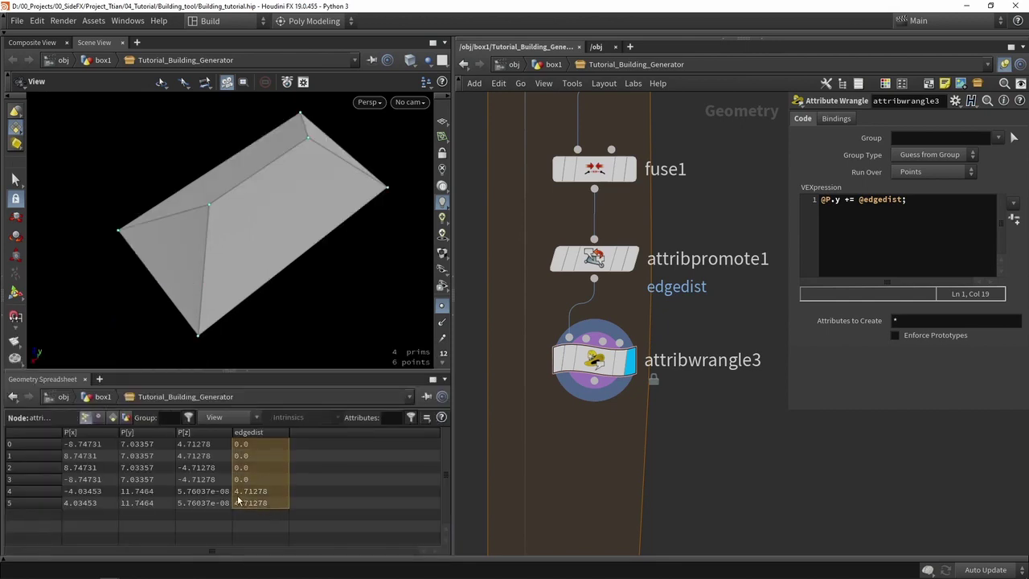
click(250, 501)
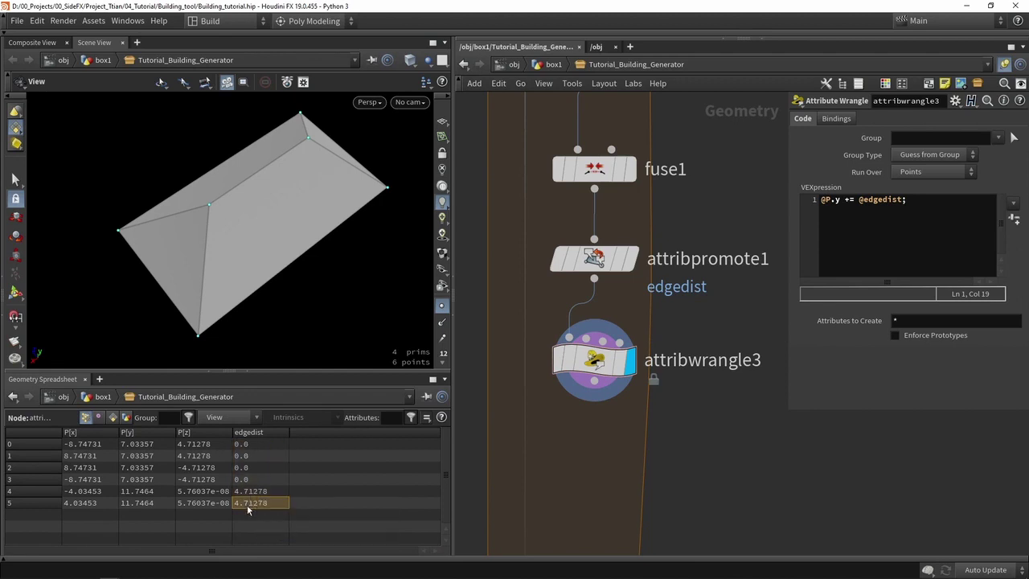
drag(233, 270, 279, 199)
drag(903, 200, 855, 200)
click(927, 217)
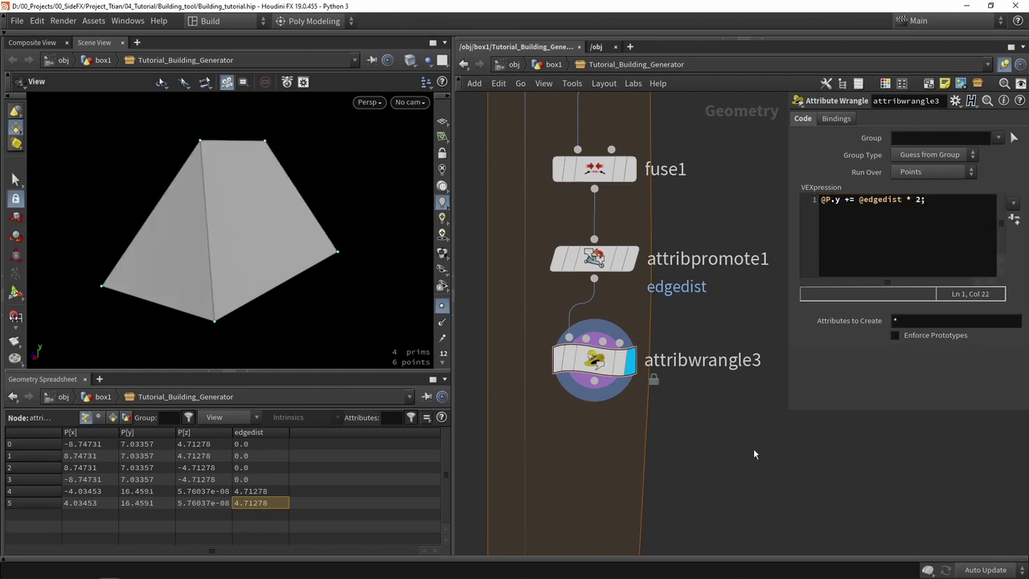
drag(345, 257, 386, 249)
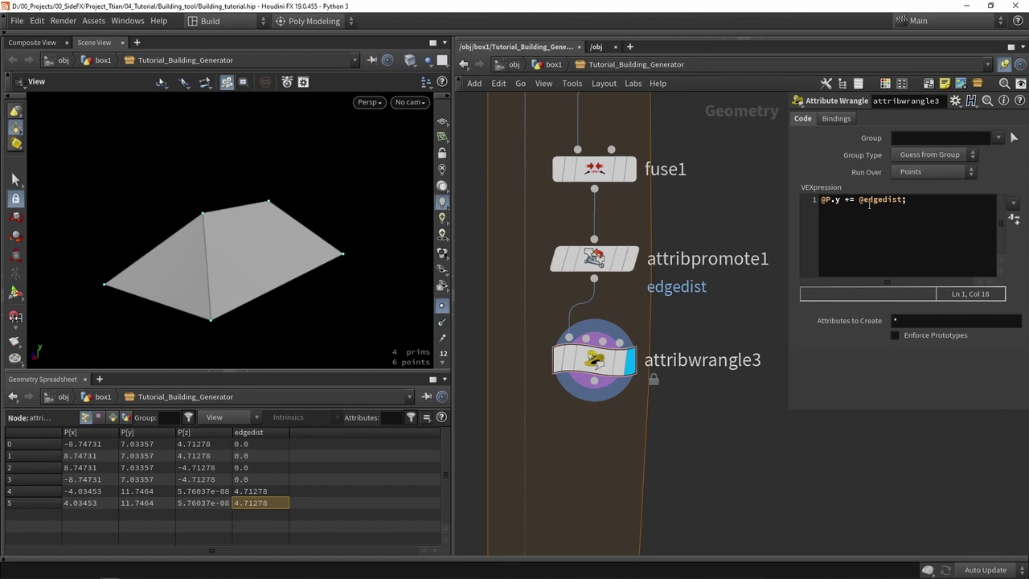
scroll(717, 426, down, 3)
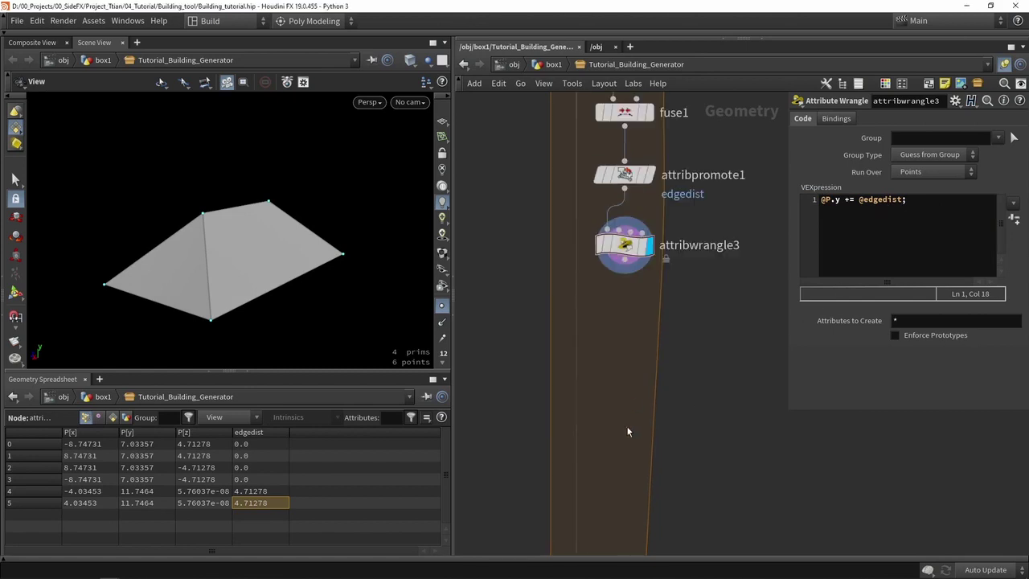
middle_drag(663, 313, 667, 423)
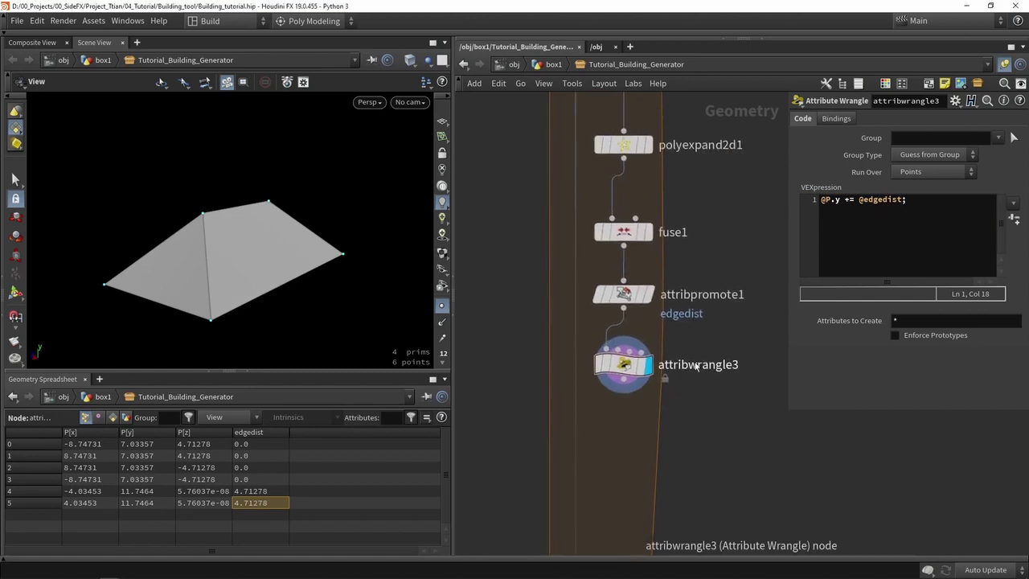
- Rename the attribwrangle3 node to set_roof_heights
double_click(692, 366)
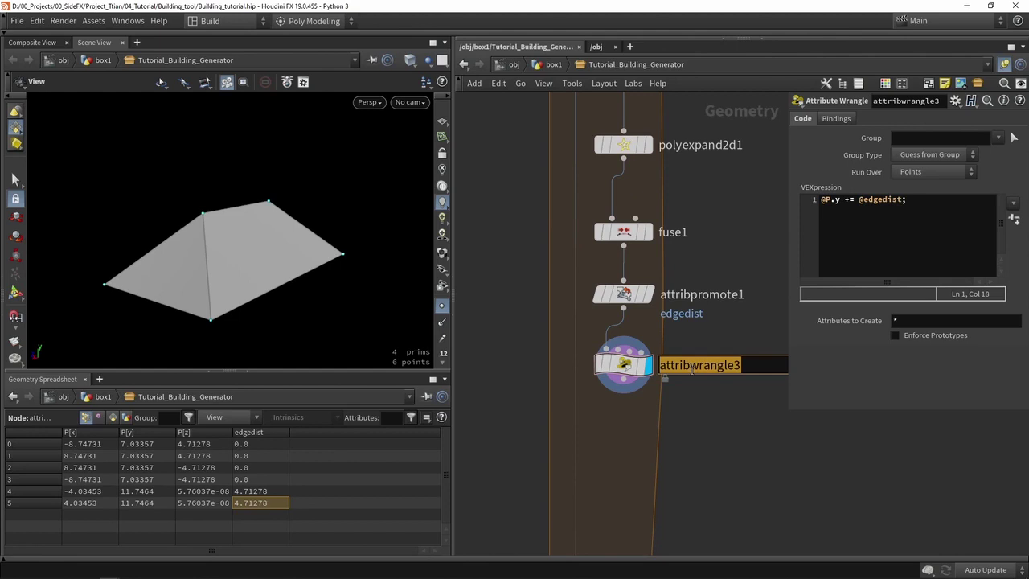
text(set_roo_f)
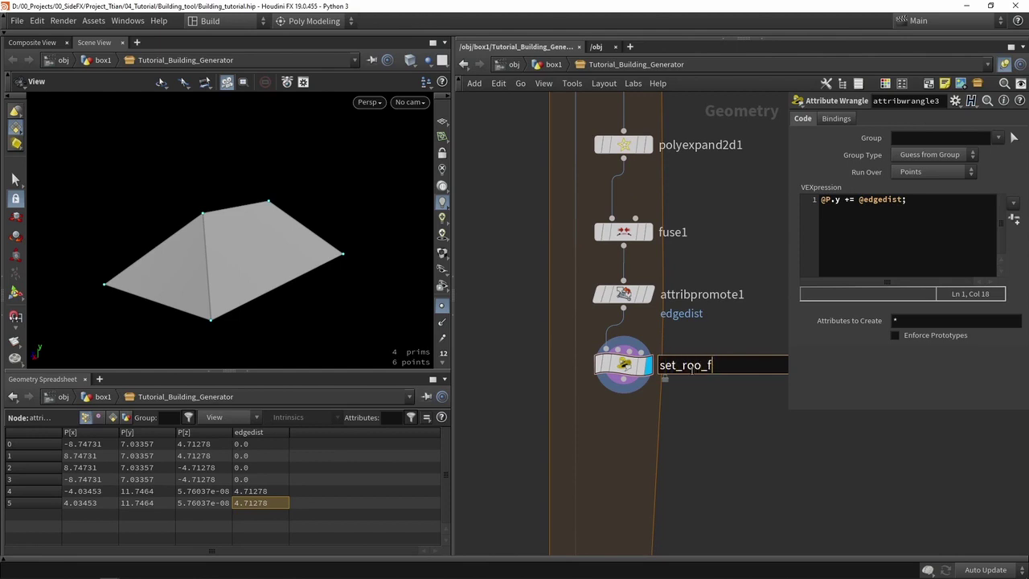
key(BackSpace)
key(BackSpace)
text(f_heights)
key(Return)
scroll(692, 369, down, 3)
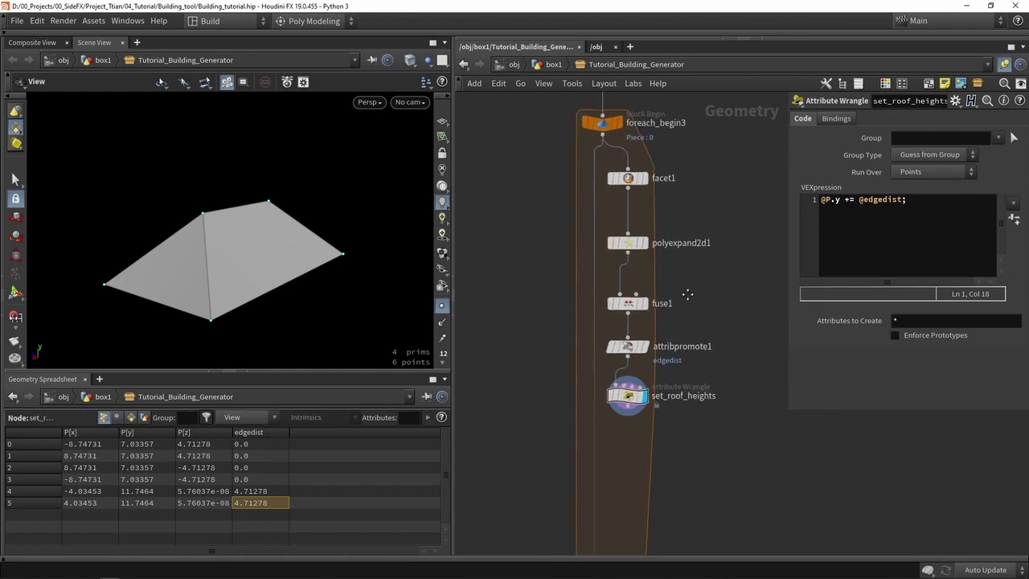
middle_drag(690, 398, 643, 269)
scroll(620, 325, up, 3)
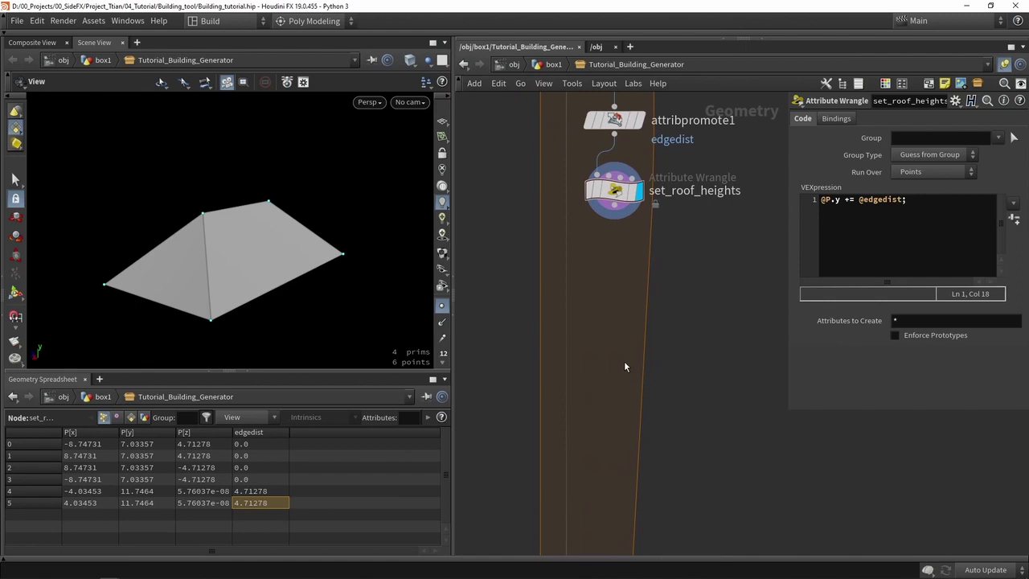
- Add a Subnetwork node below set_roof_heights
key(Tab)
text(subne)
key(Return)
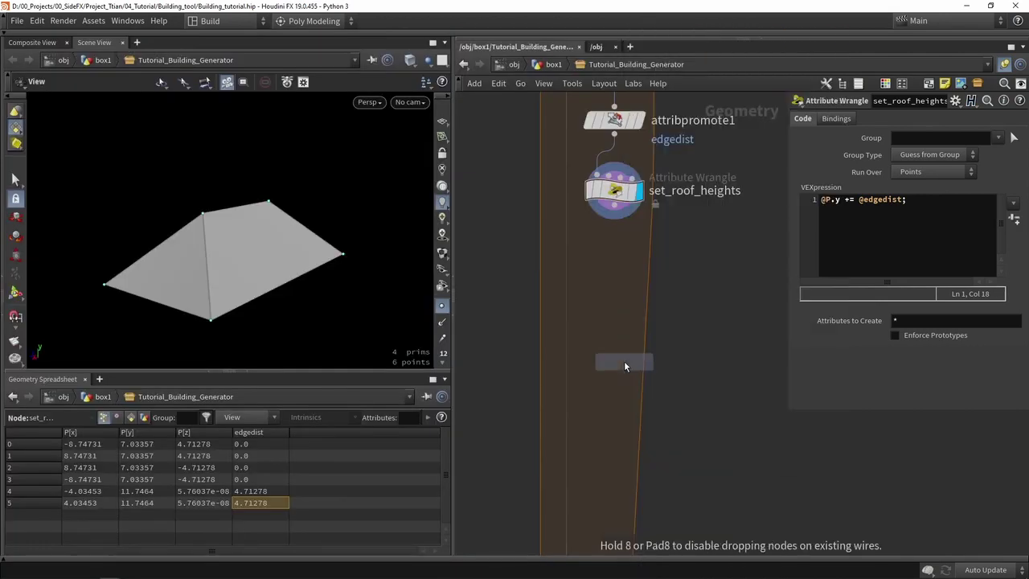
click(626, 357)
- Rename subnet1 to Make_base_roof, feed set_roof_heights into it, and display it
double_click(682, 359)
double_click(682, 358)
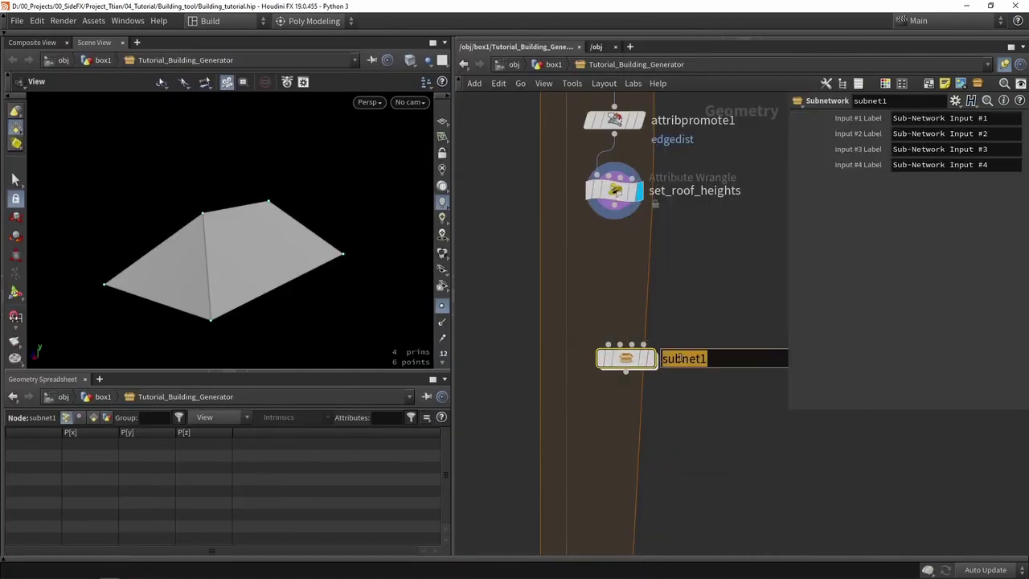
text(Make_base_roof)
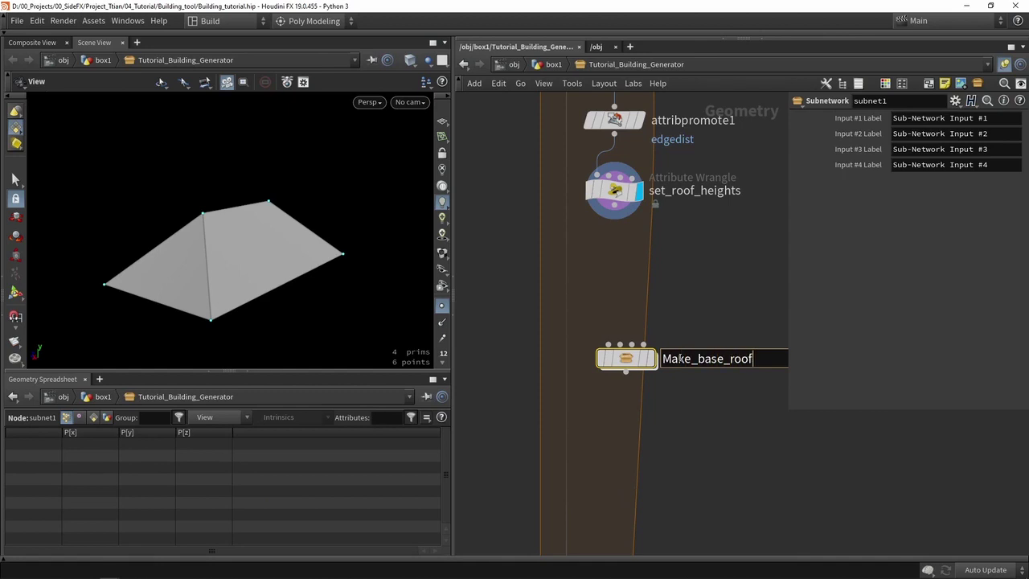
key(Return)
drag(614, 212, 626, 418)
click(640, 393)
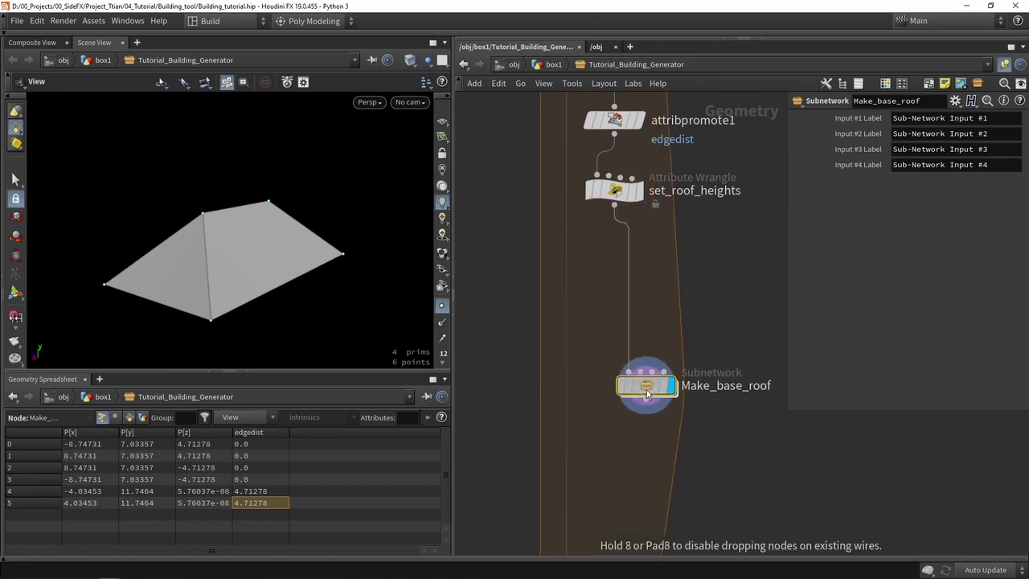
- Inside Make_base_roof, reposition output0 and hide the geometry spreadsheet and point markers
double_click(615, 412)
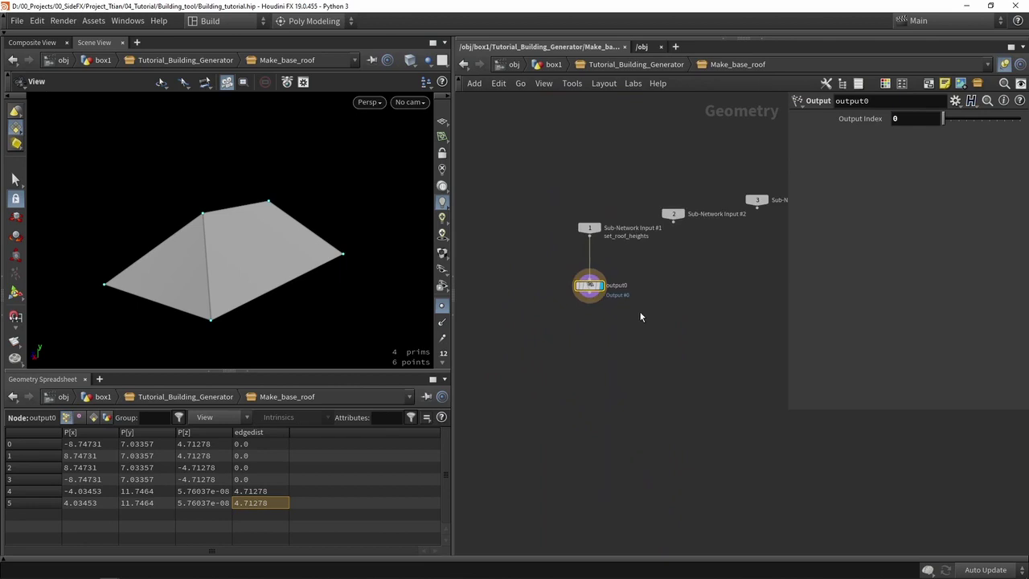
drag(584, 293, 584, 539)
scroll(627, 450, down, 2)
scroll(615, 384, up, 3)
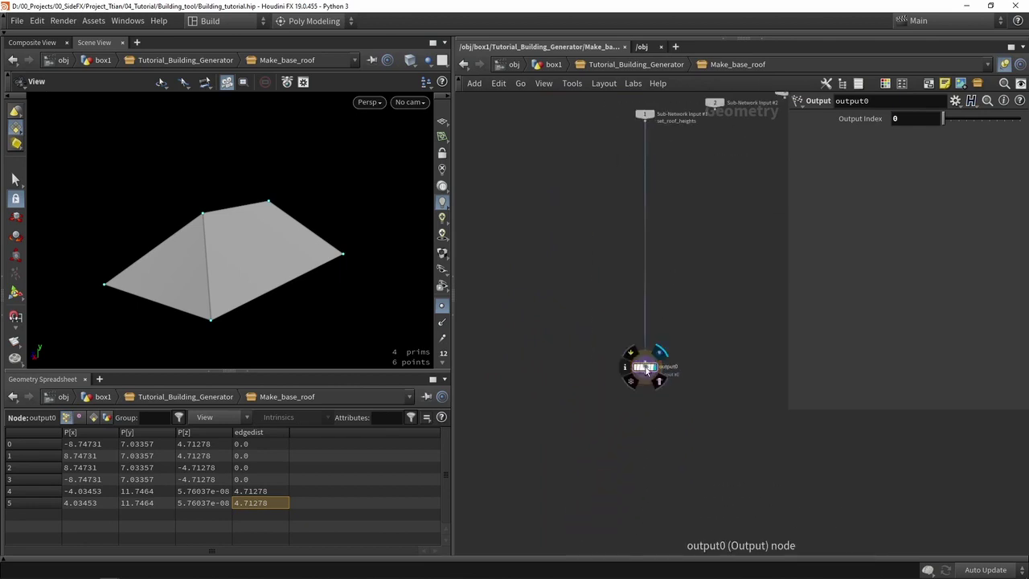
click(249, 372)
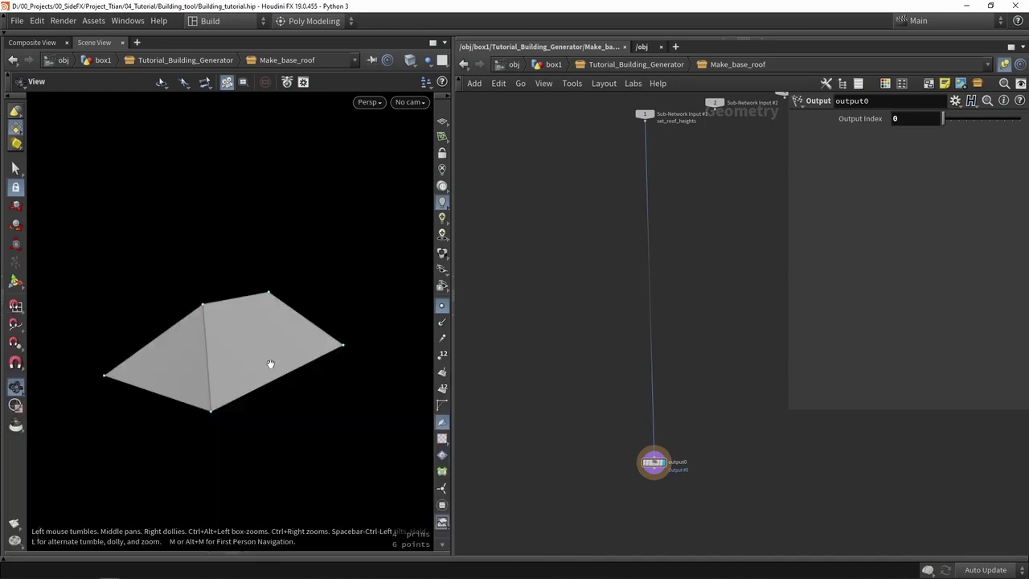
middle_drag(599, 310, 596, 360)
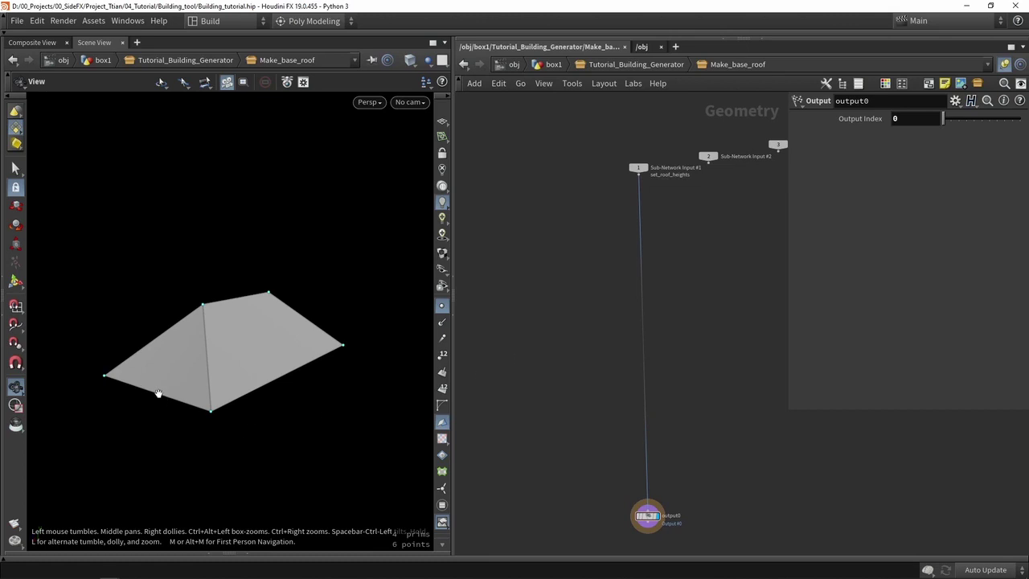
click(441, 306)
drag(655, 517, 639, 504)
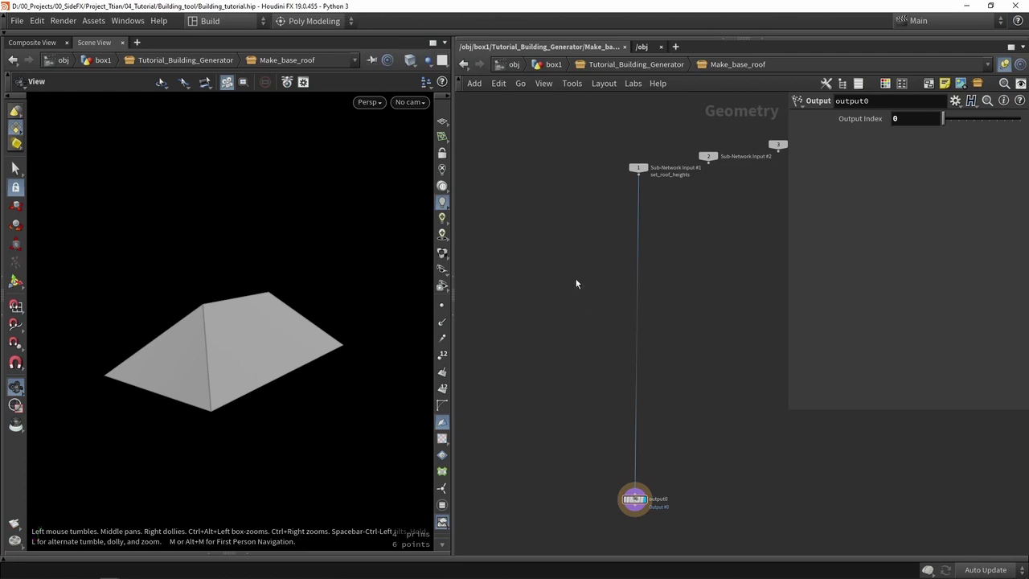
drag(225, 393, 184, 411)
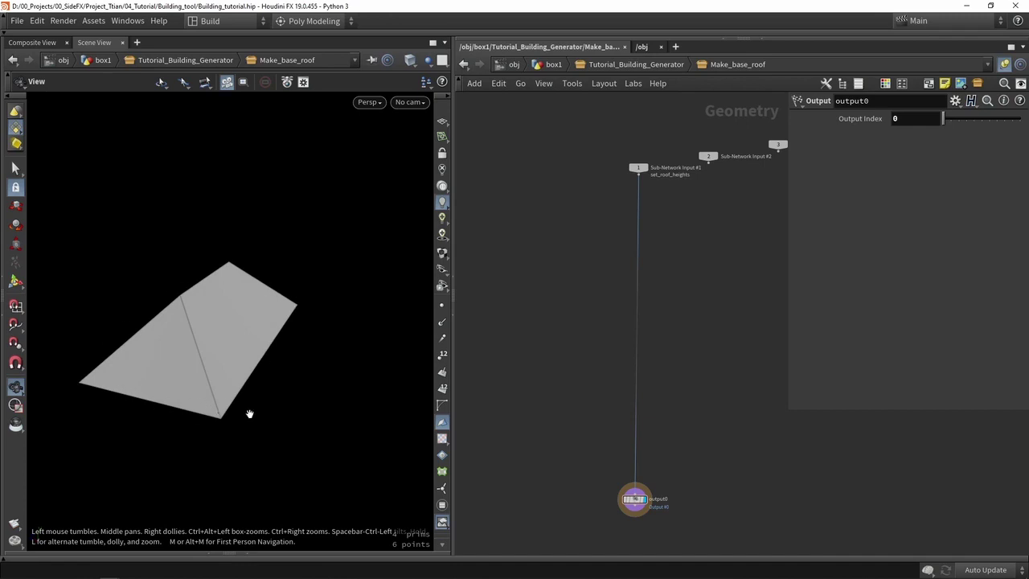
key(Tab)
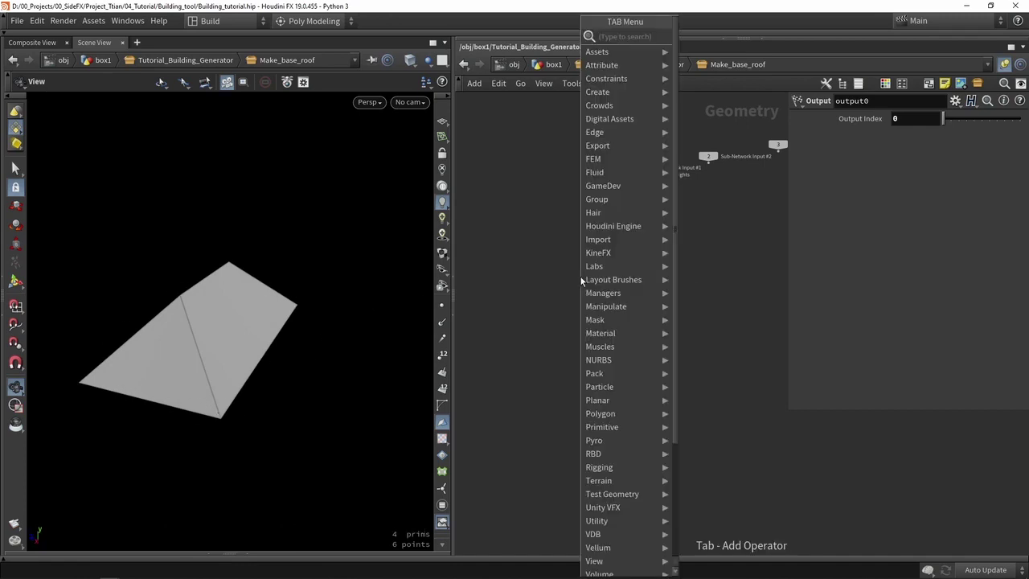
- Add a Group node named border, fed by Sub-Network Input #1
text(group)
key(Return)
click(580, 277)
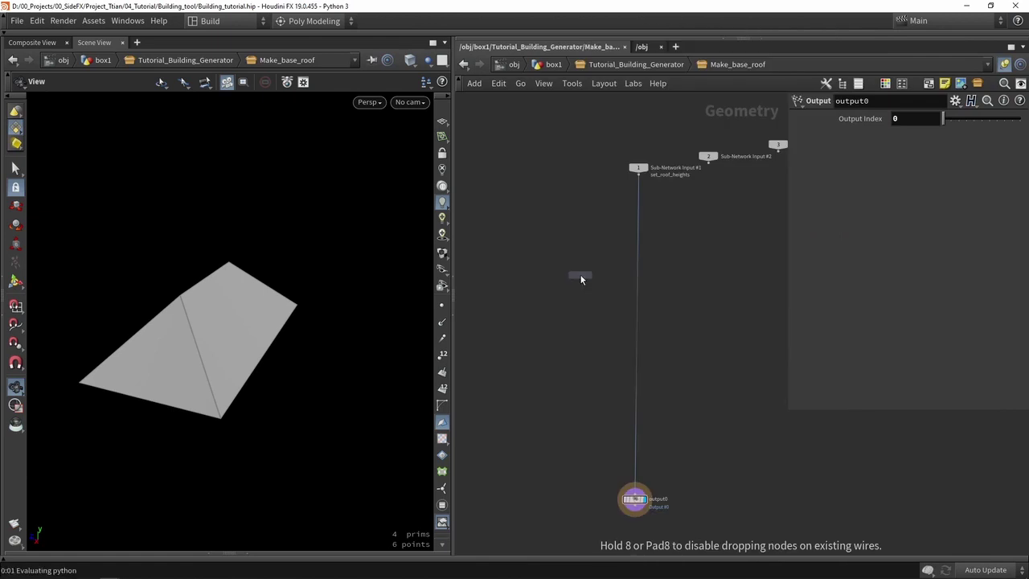
drag(675, 140, 562, 266)
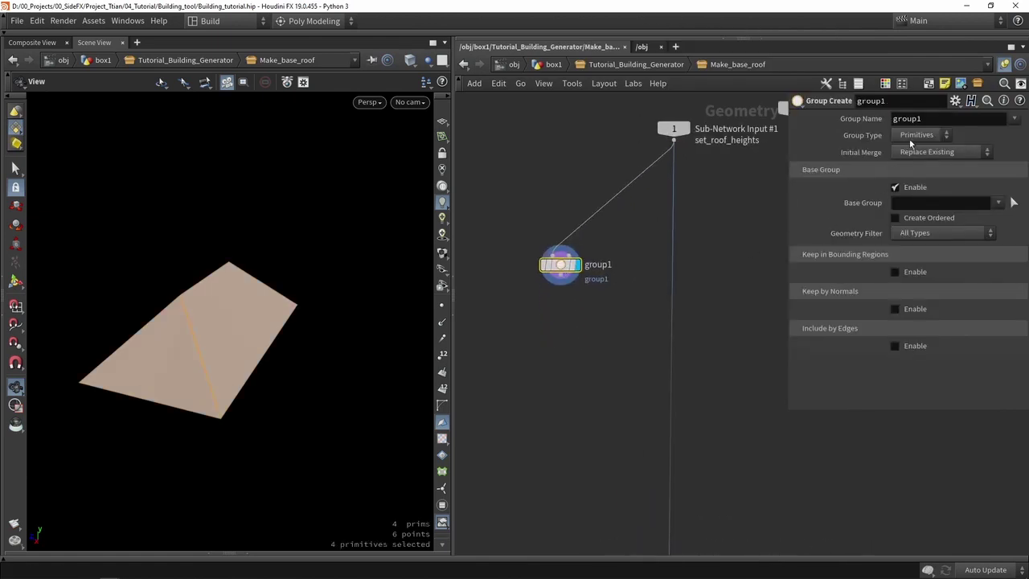
double_click(929, 119)
text(_bo)
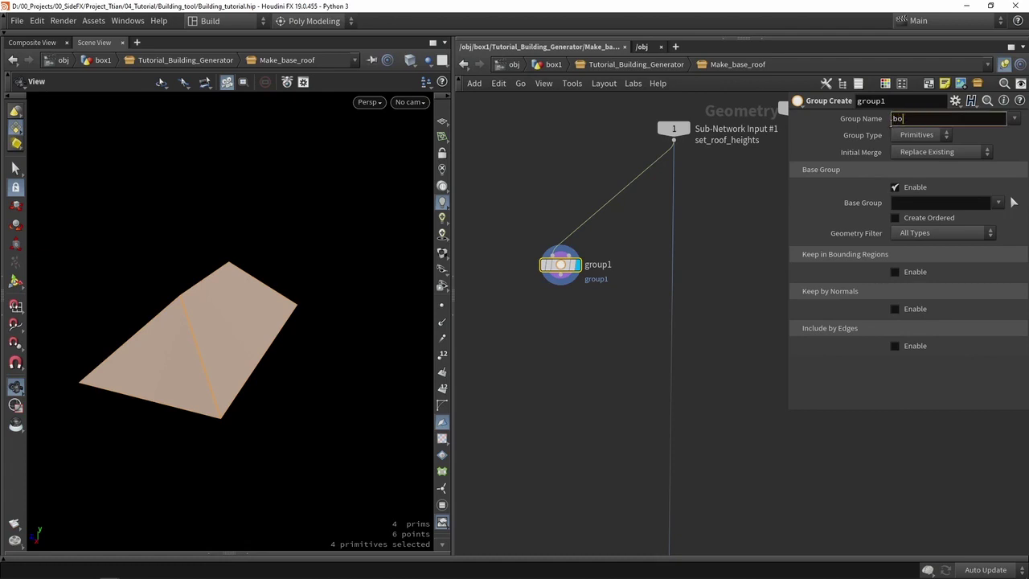
key(Return)
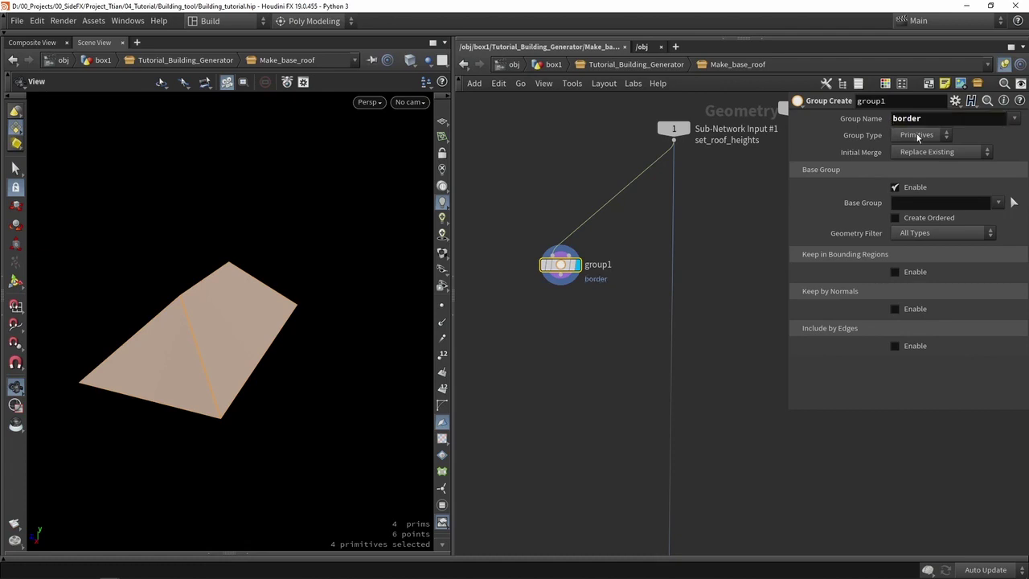
- Make border an Edges group with Base Group off, including only Unshared Edges
click(917, 135)
click(906, 174)
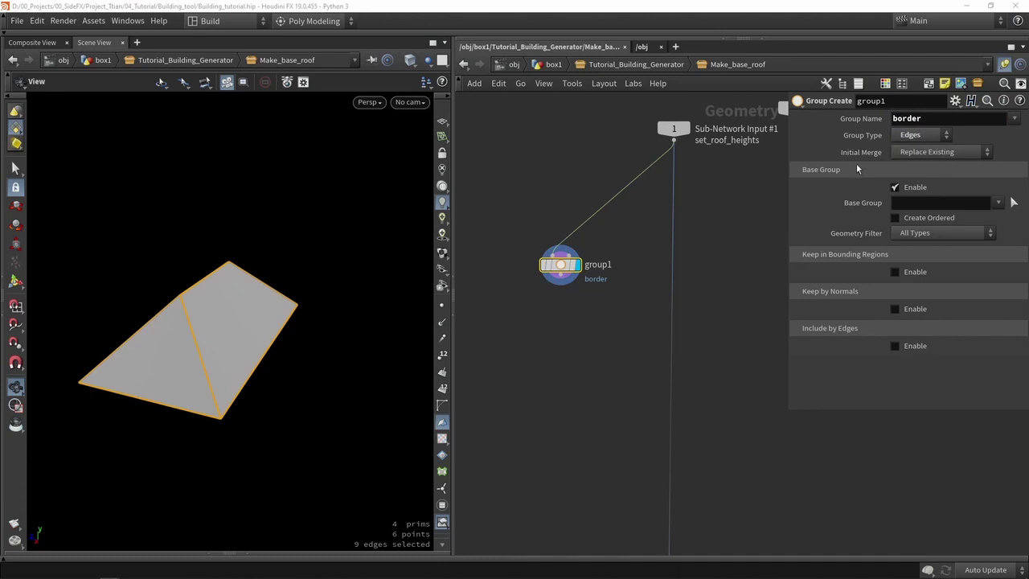
click(895, 187)
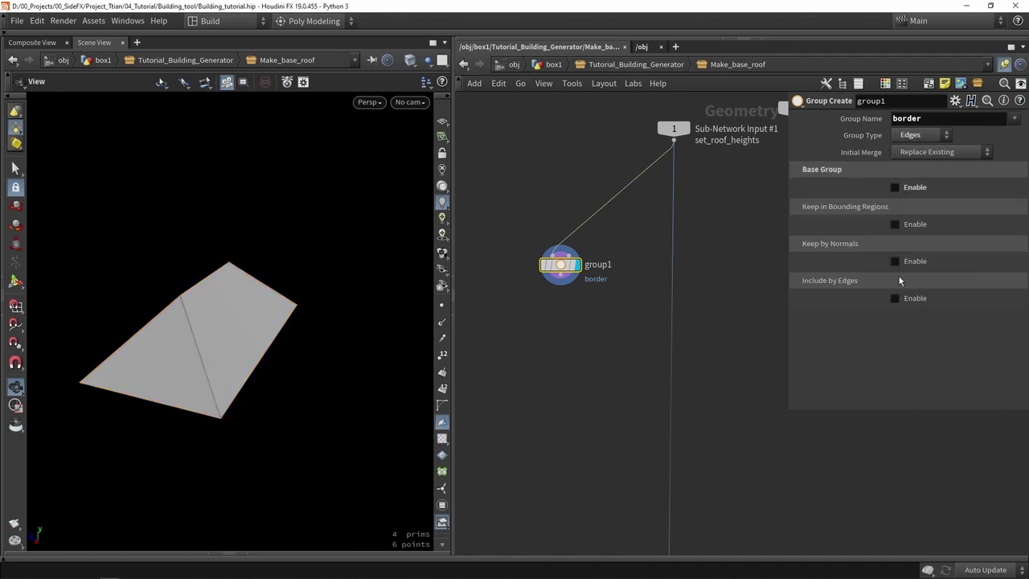
click(896, 299)
scroll(899, 321, down, 2)
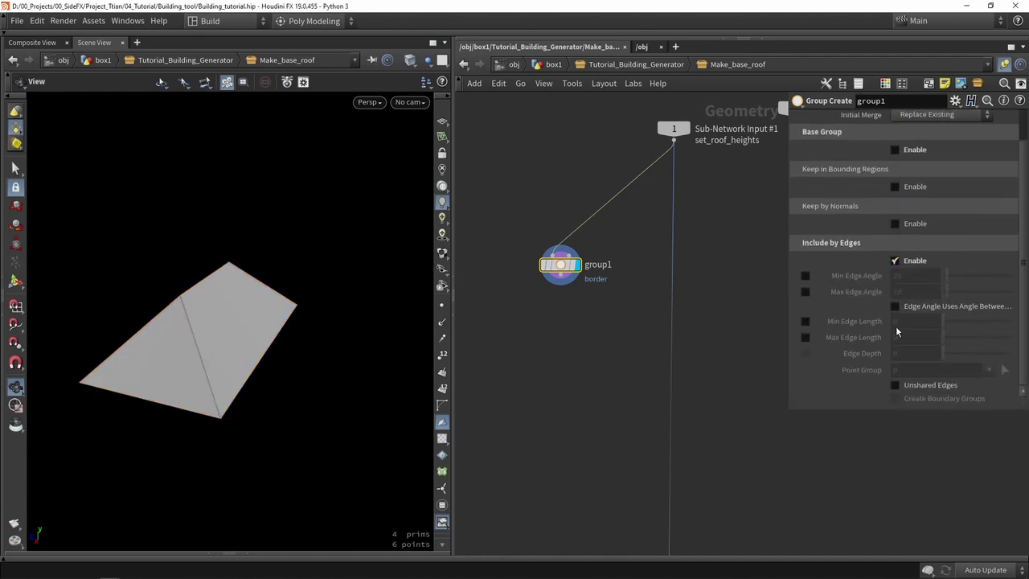
click(909, 384)
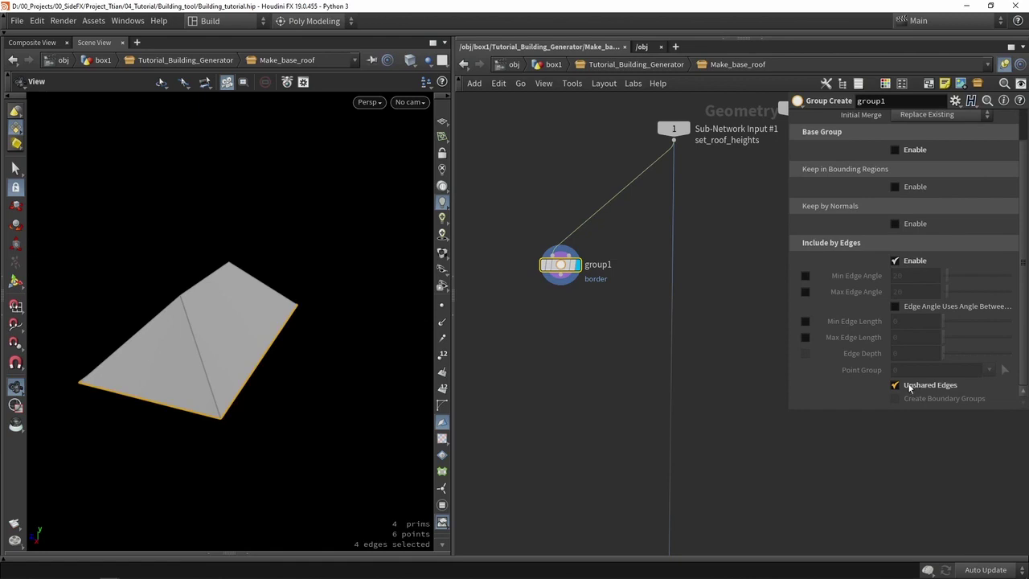
drag(126, 391, 314, 293)
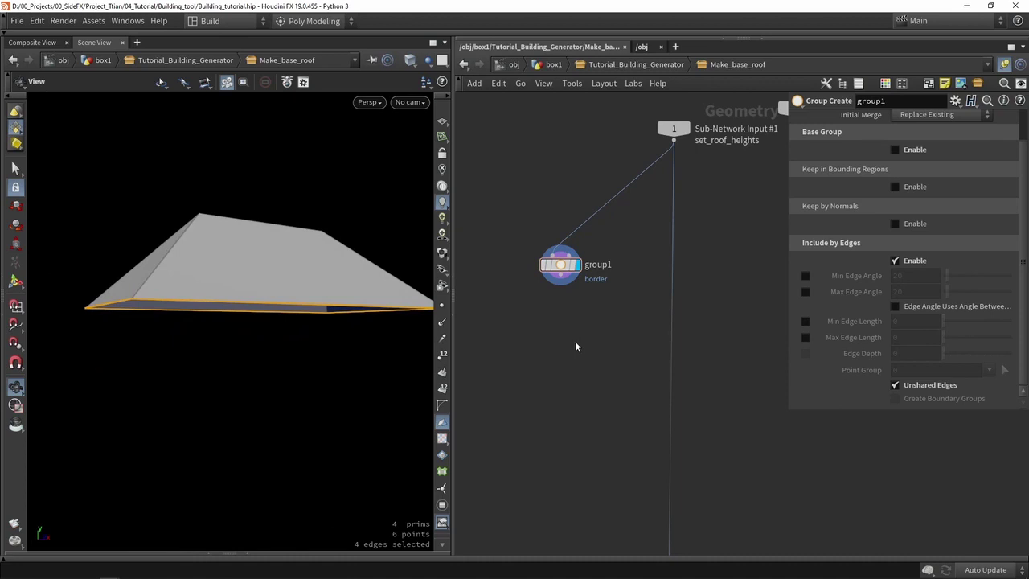
- Add a Labs Edge Group To Curve node below group1, fed by group1
key(Tab)
text(edge)
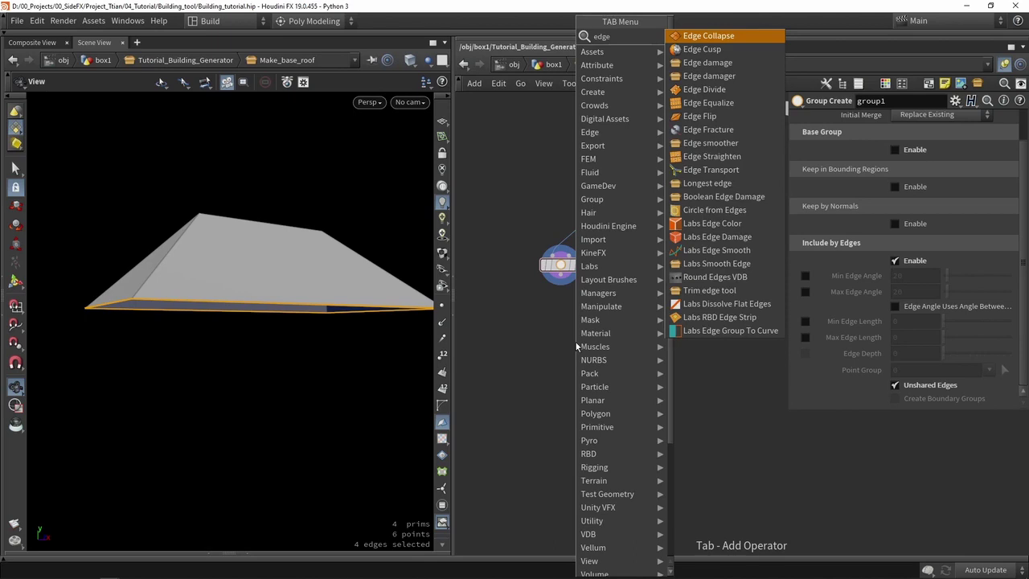
text( to)
key(Down)
key(Return)
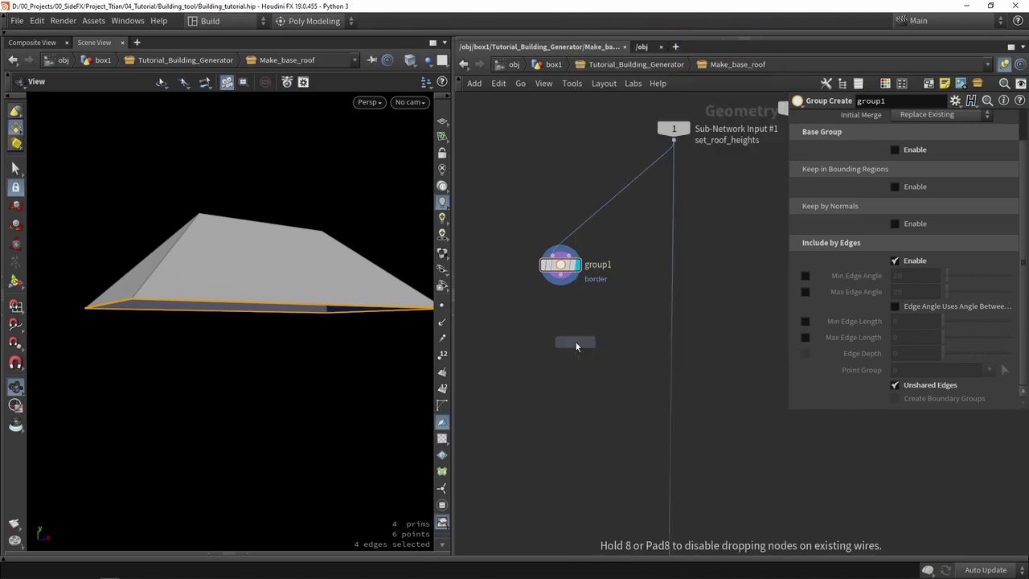
click(574, 341)
drag(557, 267, 590, 309)
- Convert the border edge group into a curve, leaving Thicken off
click(998, 119)
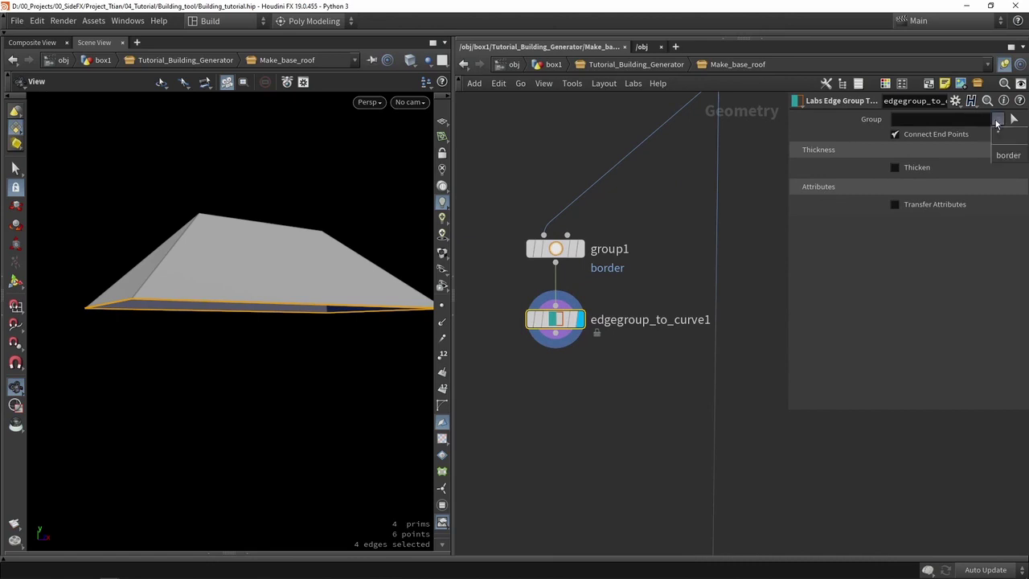
click(1006, 156)
drag(274, 314, 280, 345)
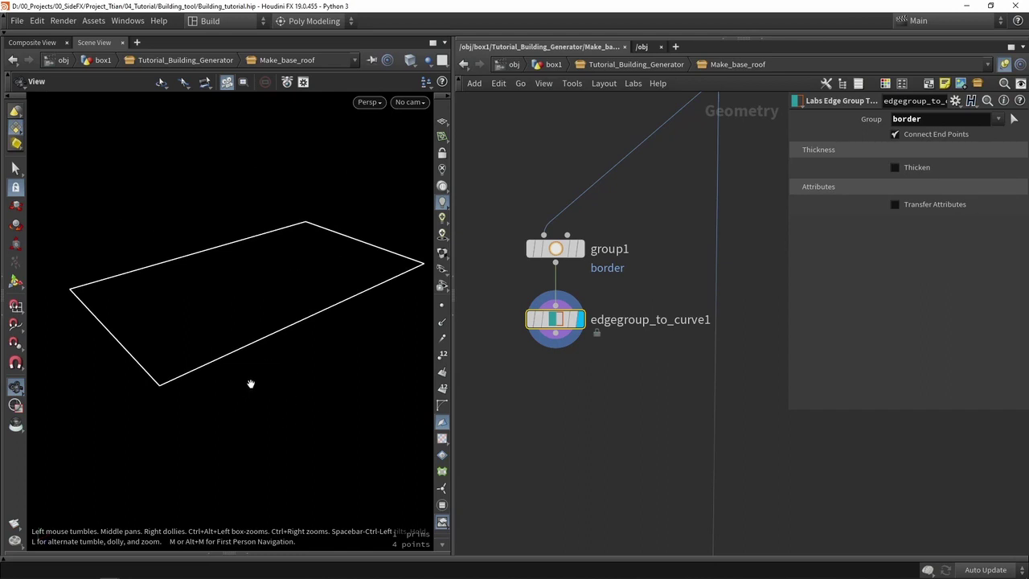
click(913, 169)
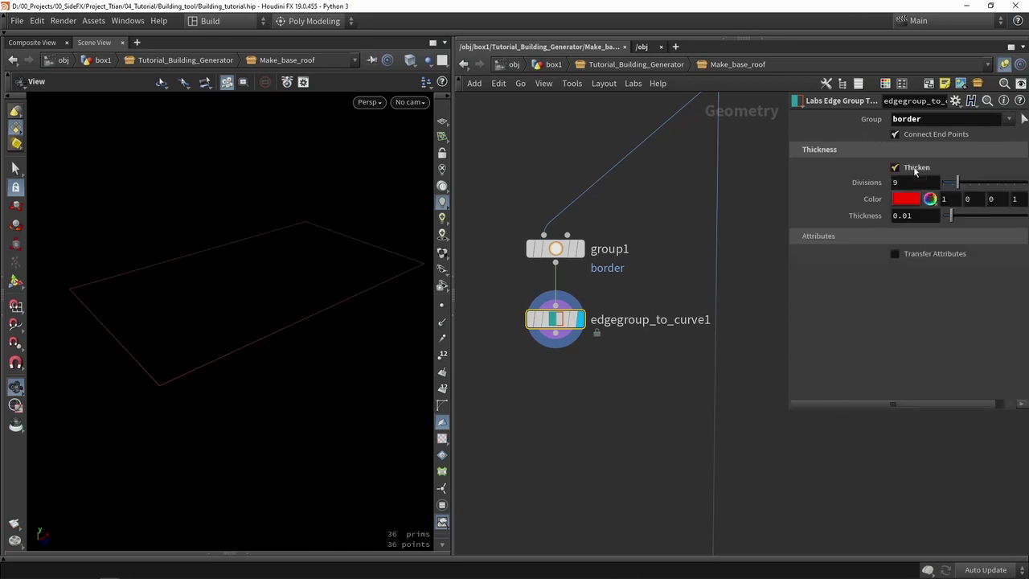
click(914, 168)
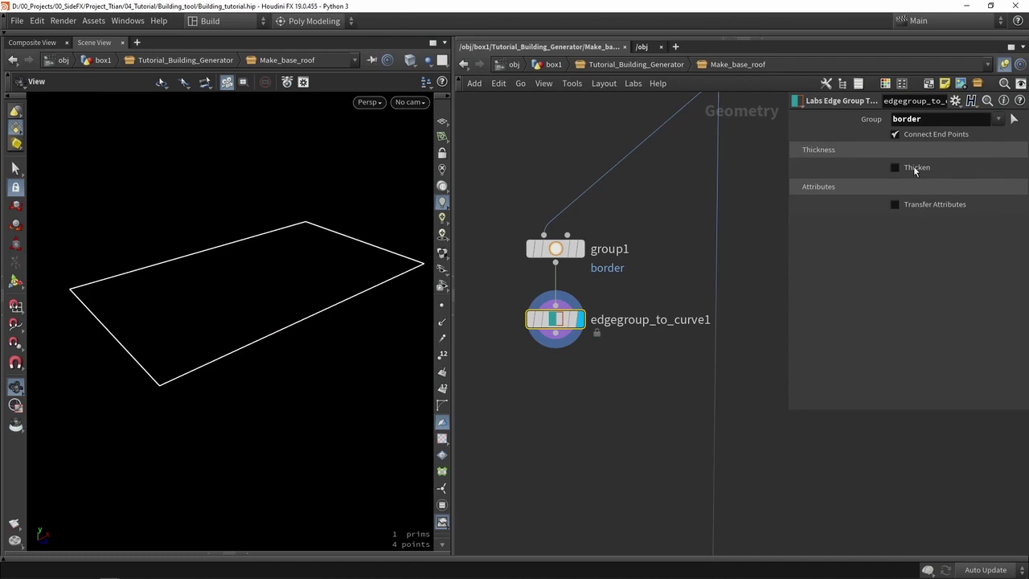
middle_drag(544, 400, 633, 364)
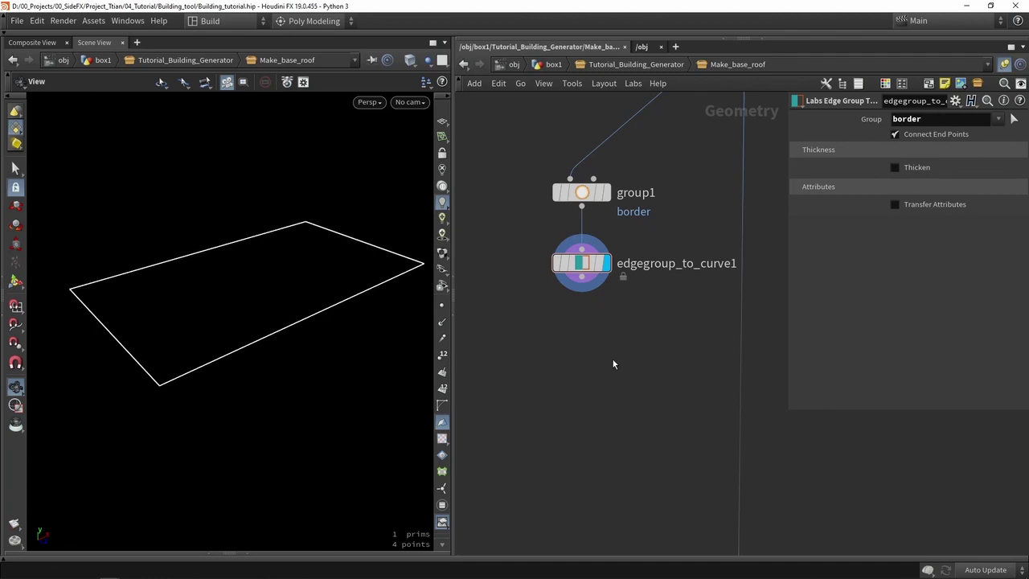
- Add a Clean node under edgegroup_to_curve1 that removes all attributes and groups
key(Tab)
text(carve)
key(Return)
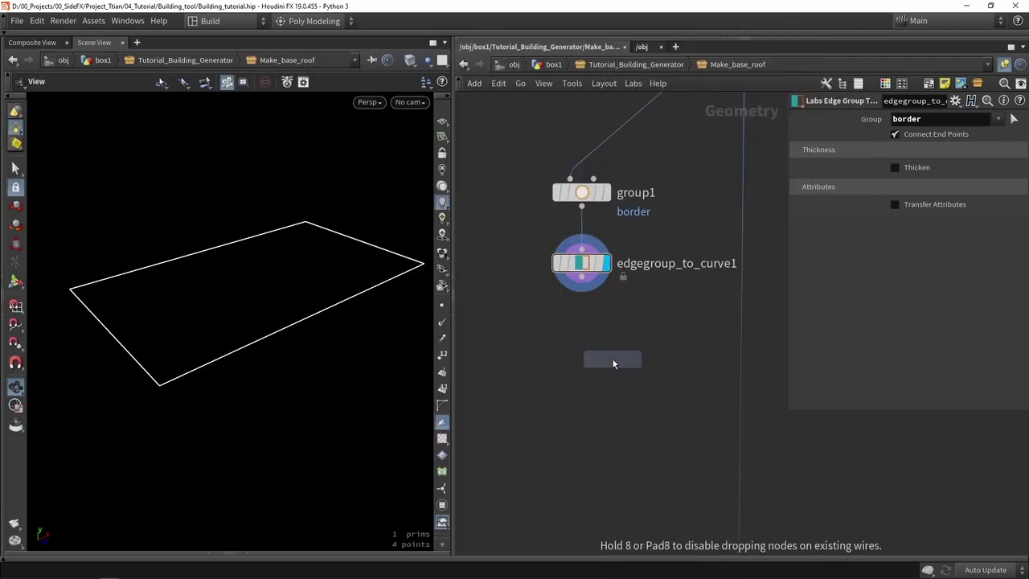
click(612, 358)
middle_drag(582, 269, 751, 192)
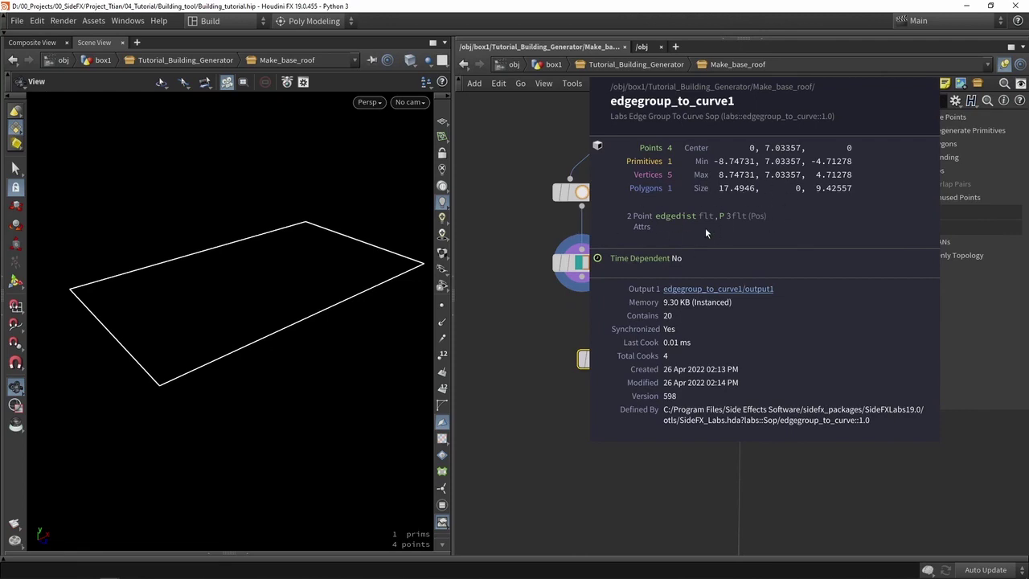
middle_drag(731, 220, 617, 311)
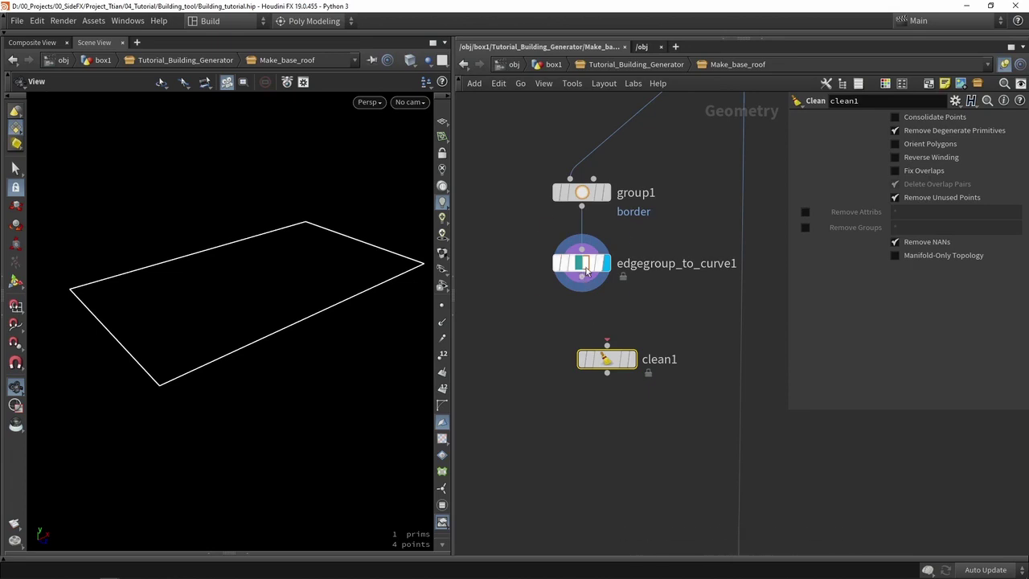
middle_drag(581, 266, 626, 271)
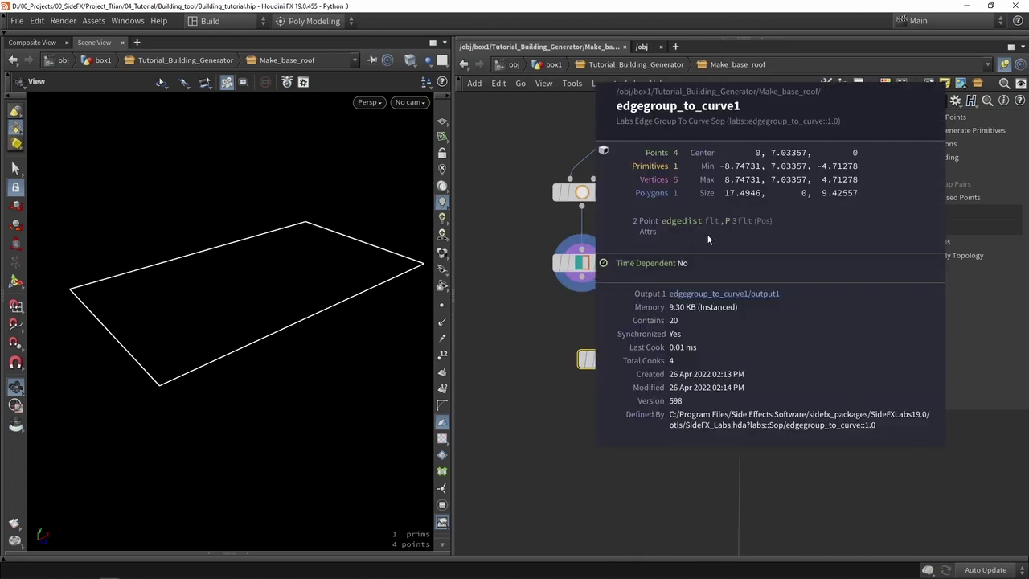
middle_drag(681, 220, 681, 220)
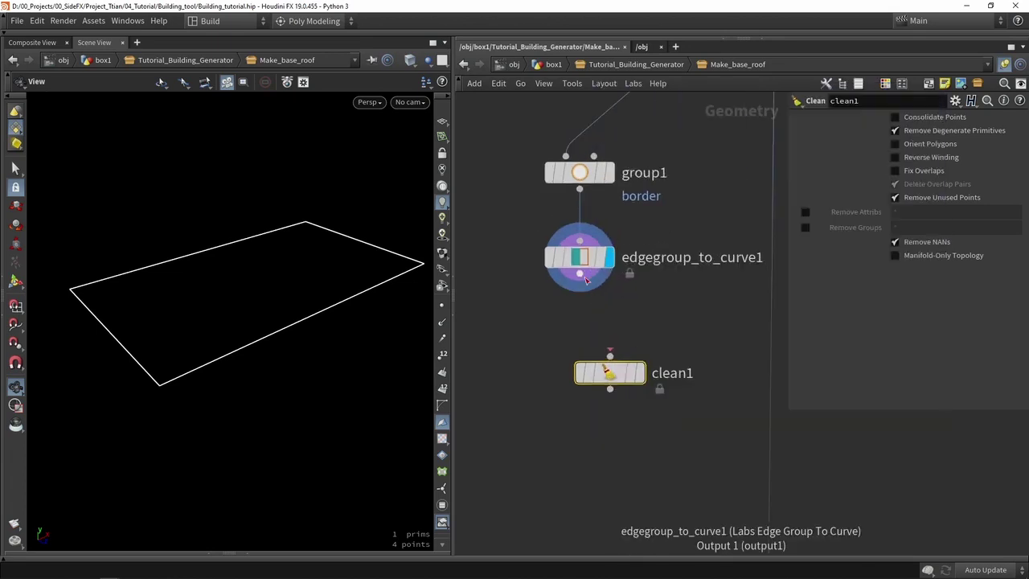
mouse_move(635, 382)
drag(635, 382, 605, 345)
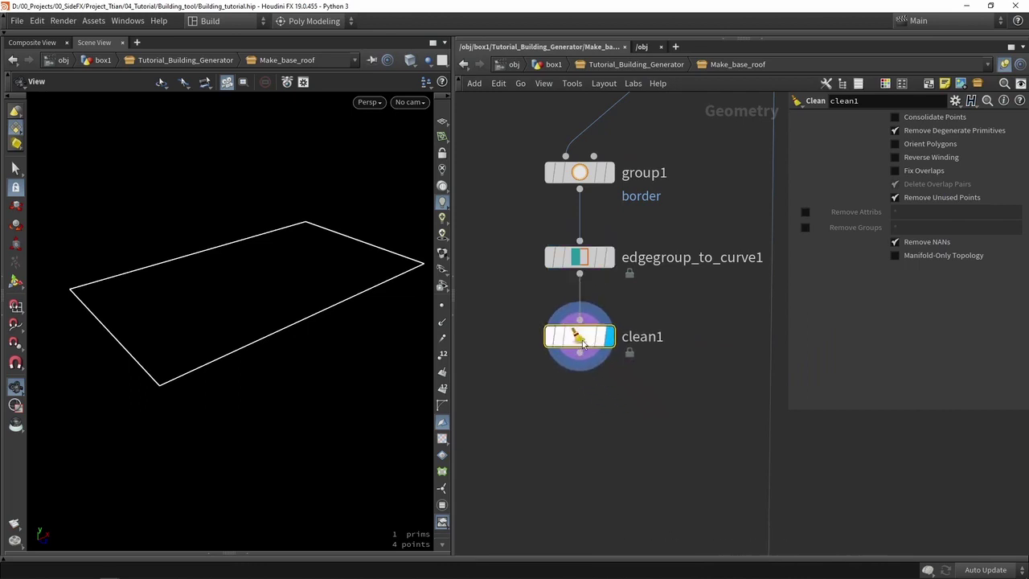
click(805, 211)
click(806, 229)
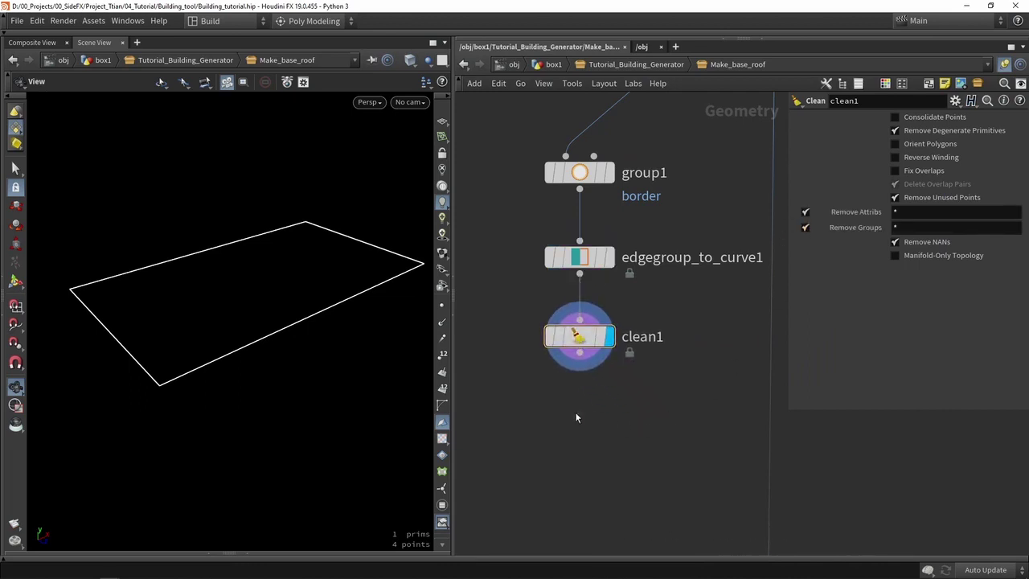
scroll(575, 412, up, 2)
- Add a Sweep node fed by clean1 with a Square Tube surface shape
key(Tab)
text(clean)
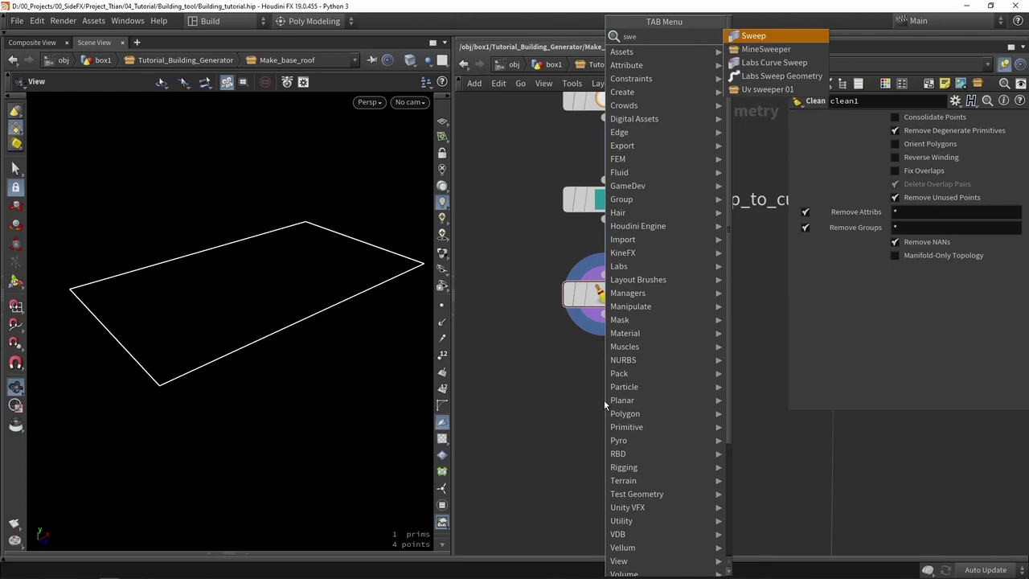
key(Return)
click(623, 411)
drag(604, 314, 639, 401)
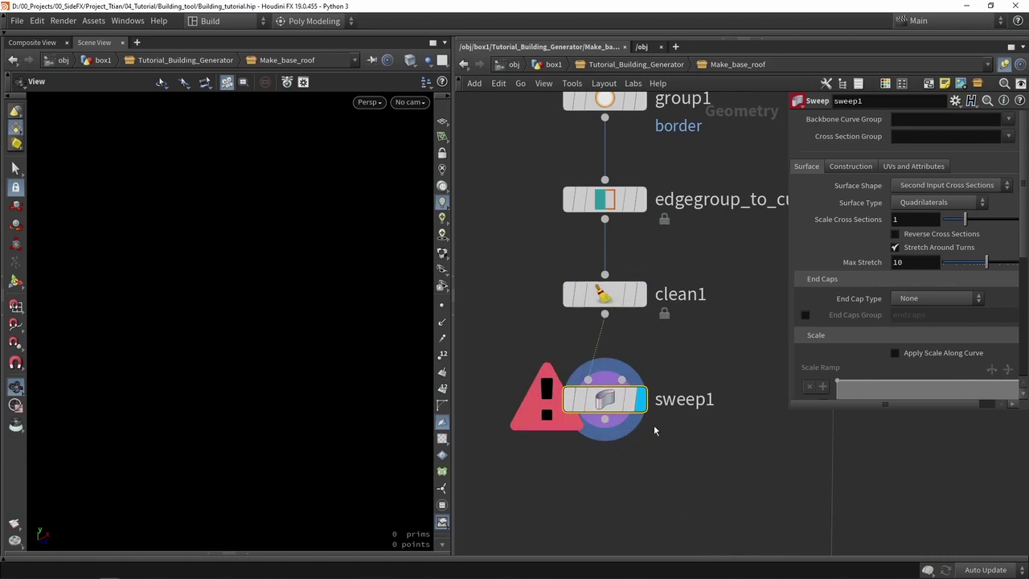
click(906, 187)
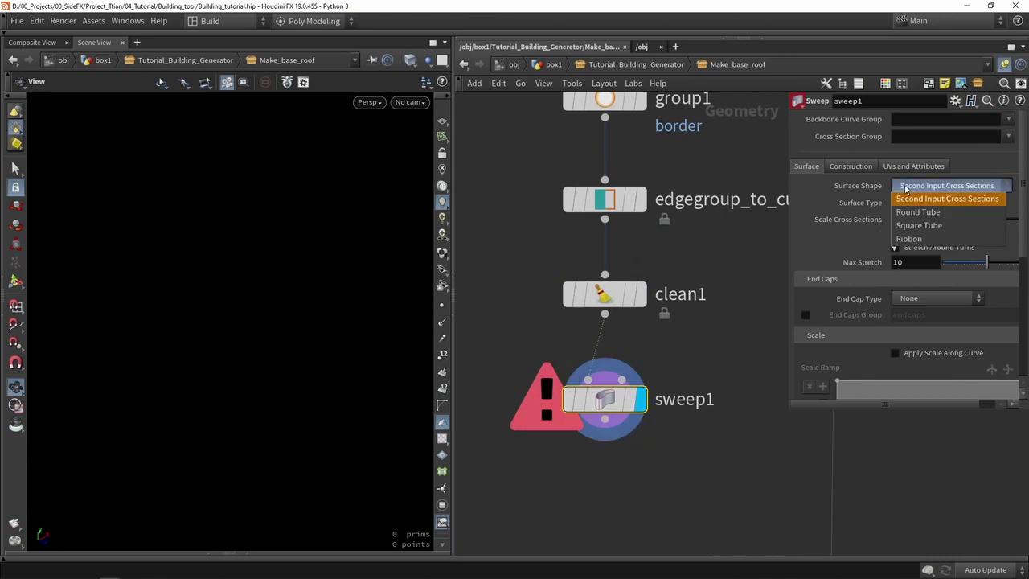
click(908, 228)
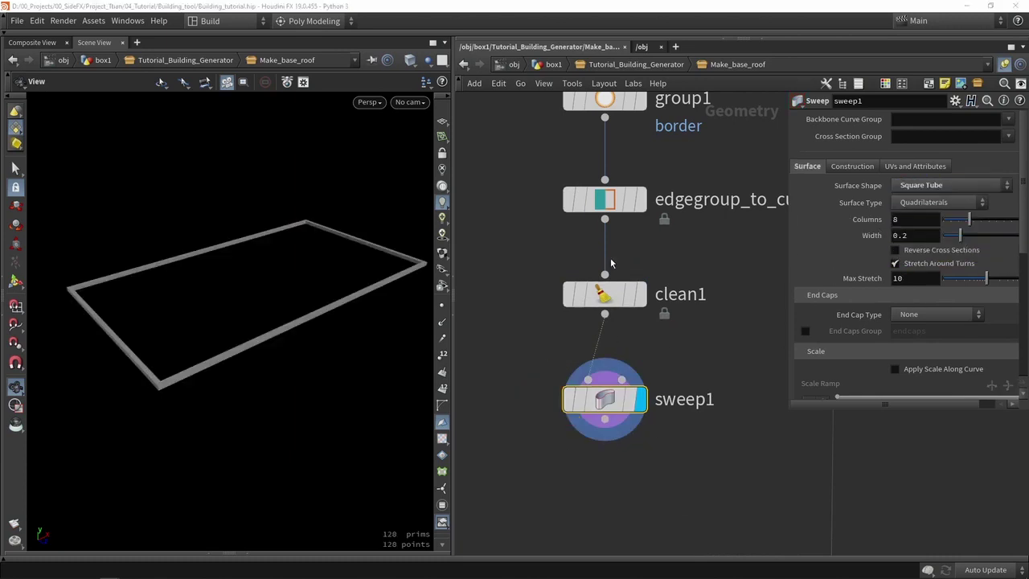
drag(269, 297, 289, 276)
key(w)
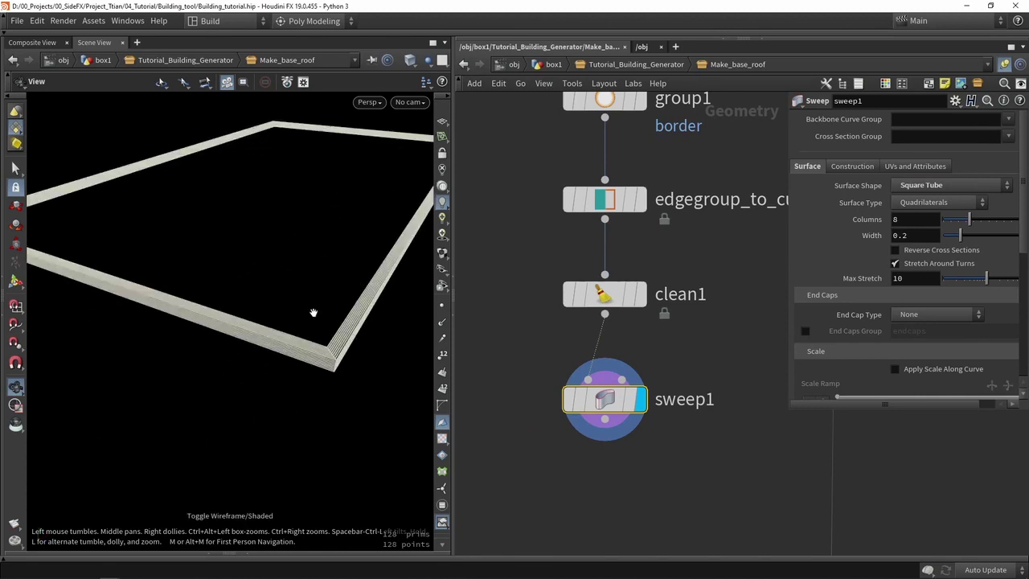
drag(328, 356, 306, 302)
- Set the sweep tube to 1 column and a width of 0.642
drag(968, 218, 579, 252)
key(w)
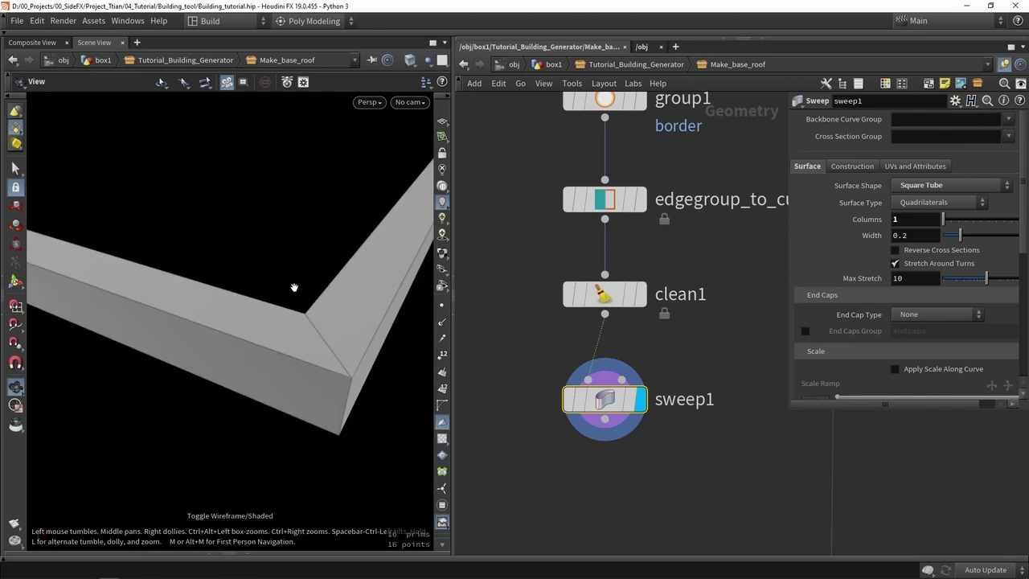
scroll(294, 290, down, 5)
drag(959, 234, 1000, 233)
scroll(660, 383, down, 4)
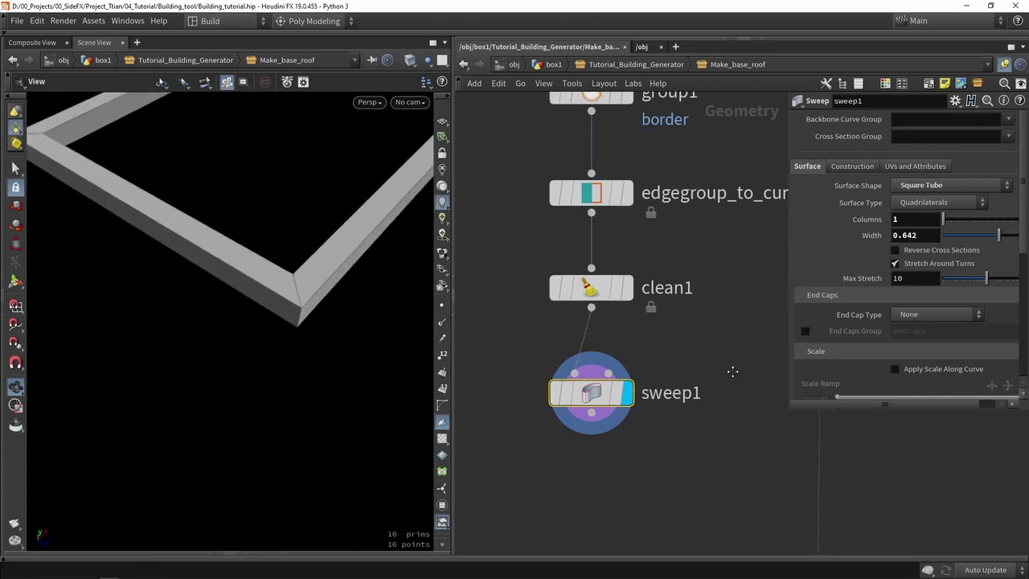
- Add a PolyBevel node from the node search
key(Tab)
text(beve)
click(784, 37)
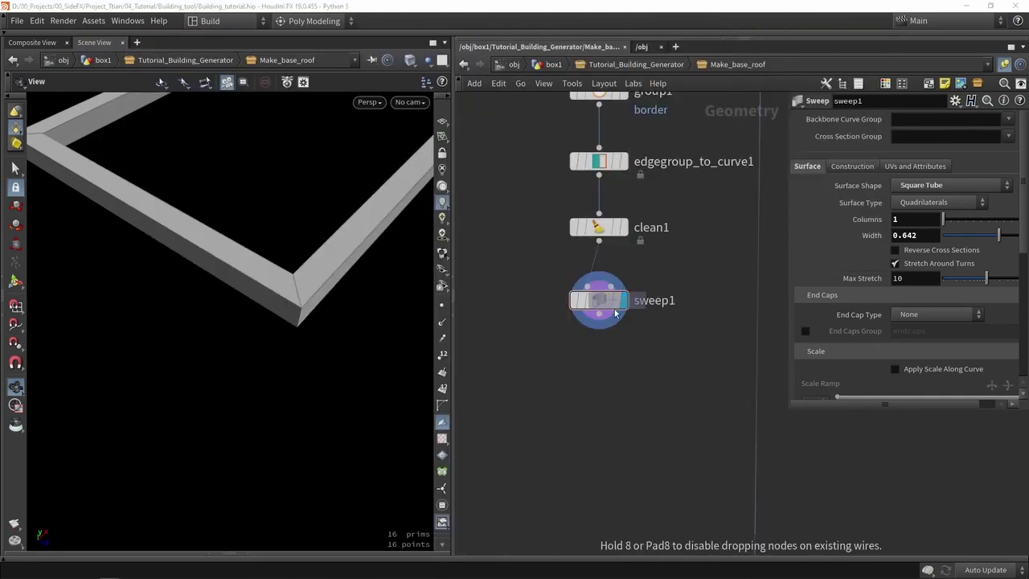
- Add a PolyBevel node after sweep1 and display its result
click(602, 369)
scroll(601, 345, up, 2)
drag(596, 312, 579, 373)
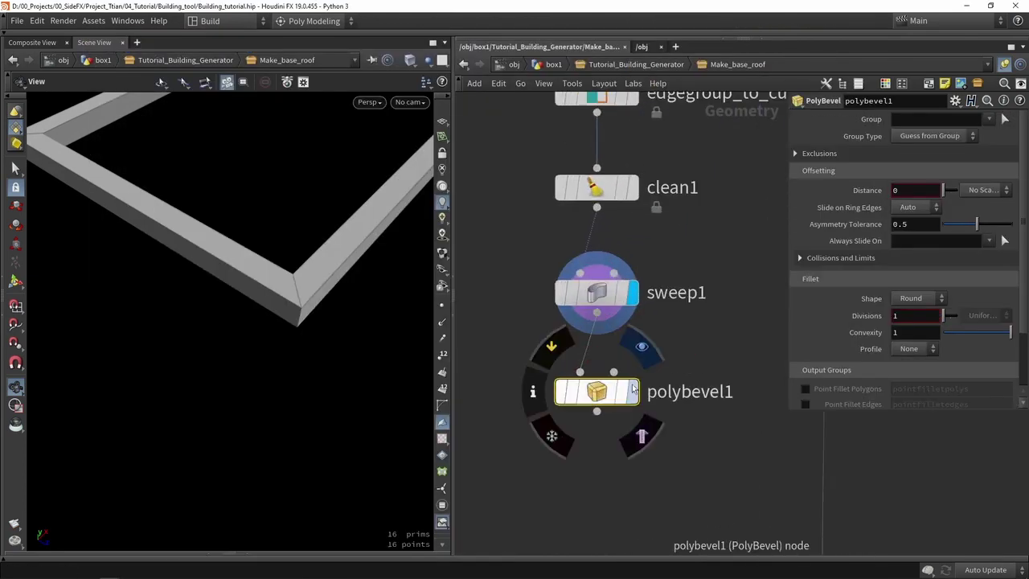
click(632, 392)
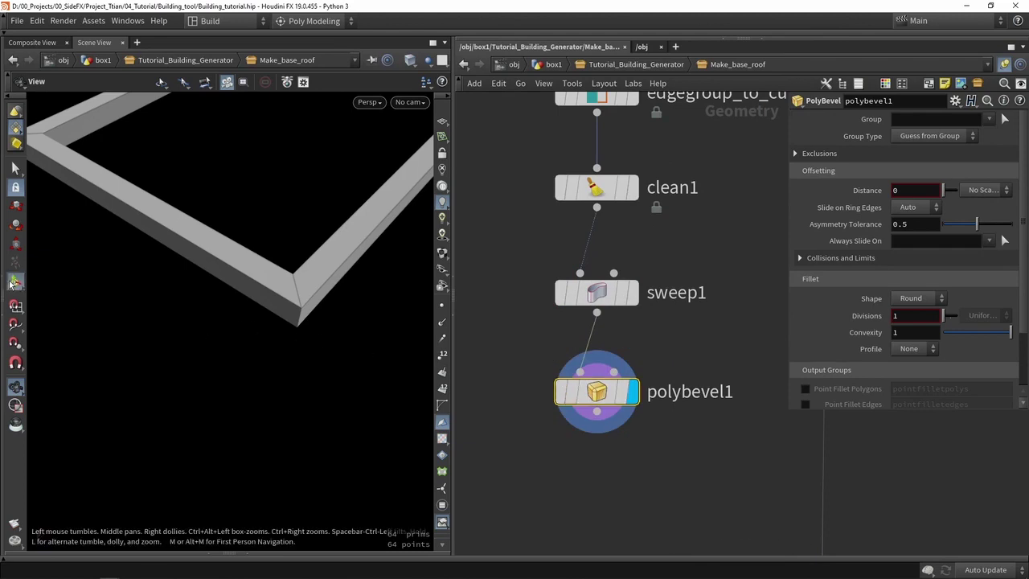
- Bevel the tube frame to distance 0.730802, with Ignore Flat Edges enabled under Exclusions
key(Return)
drag(144, 276, 362, 266)
key(Escape)
key(Return)
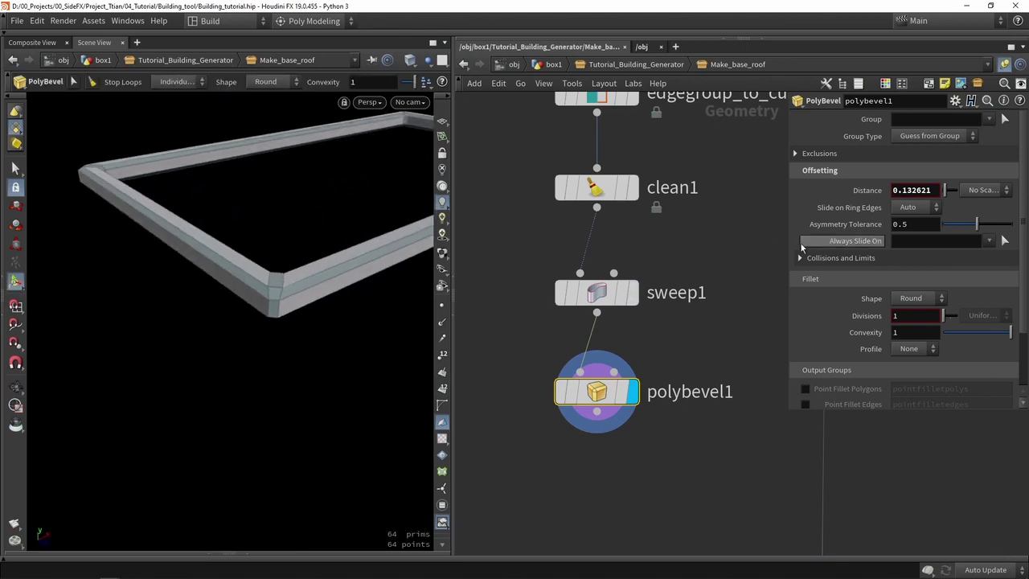
drag(789, 233, 744, 232)
click(752, 153)
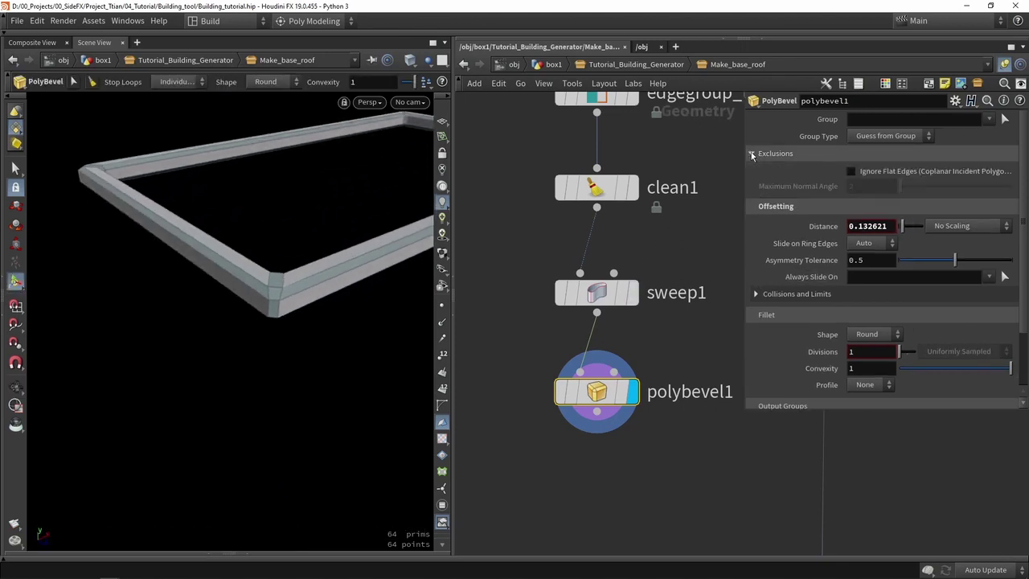
click(866, 172)
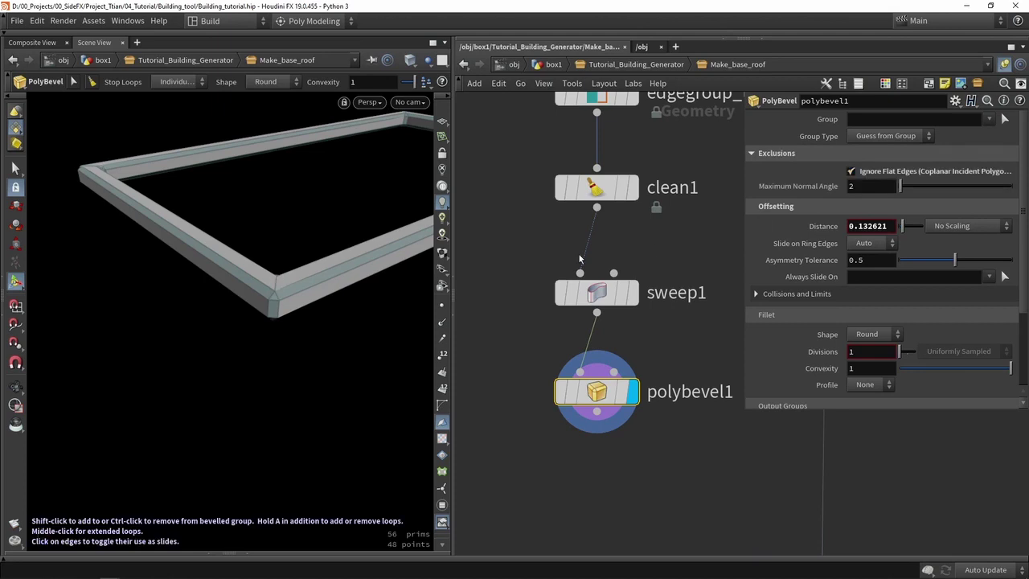
alt+drag(340, 271, 282, 287)
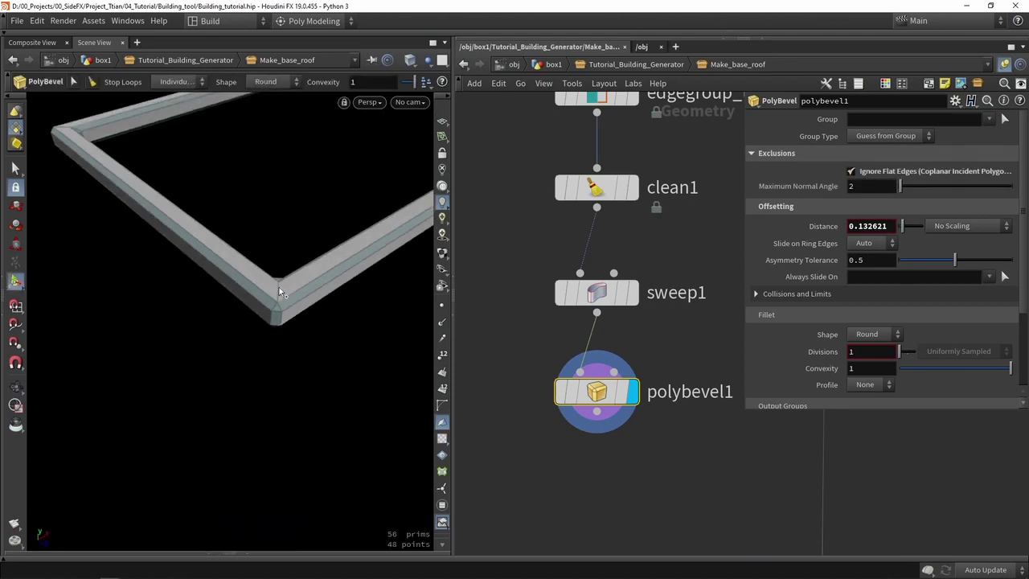
key(Escape)
drag(252, 356, 366, 389)
key(Return)
- Round the bevelled corners with 20 divisions
scroll(858, 255, down, 4)
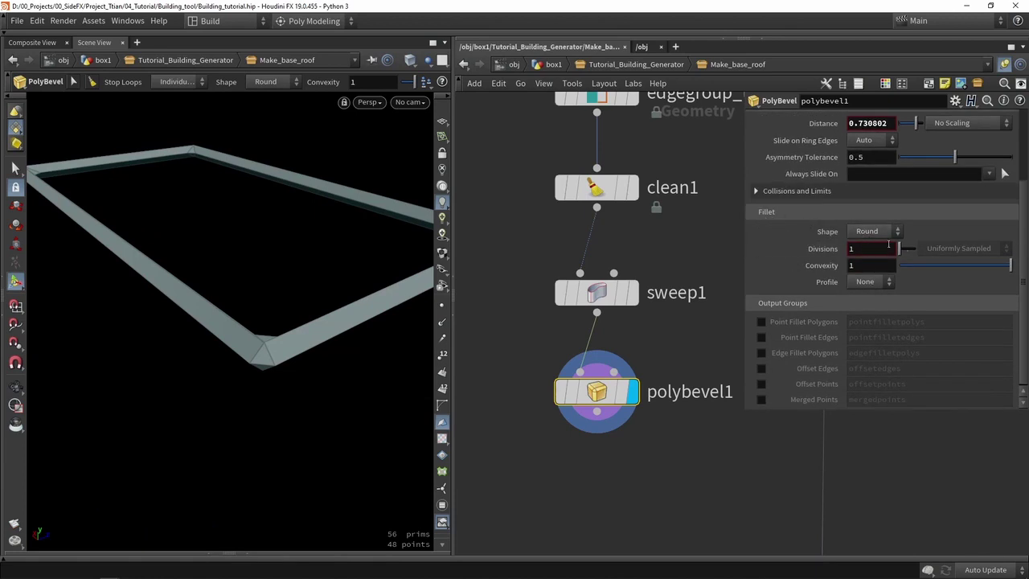
drag(899, 253, 914, 251)
key(Escape)
drag(378, 345, 333, 413)
key(Return)
click(864, 282)
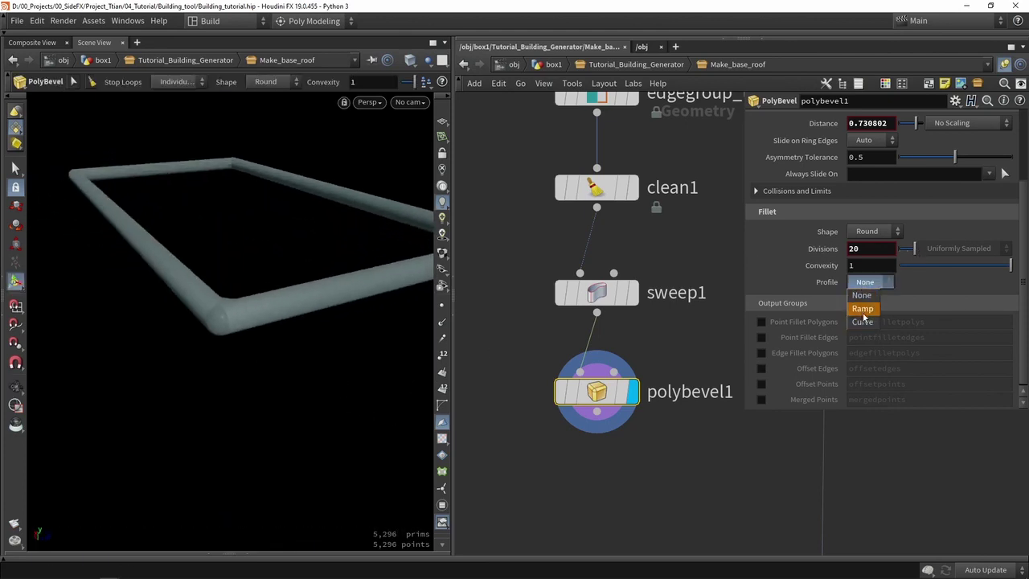
- Give the bevel a ramp profile shaped into a stepped moulding
click(861, 309)
click(774, 299)
scroll(836, 338, down, 1)
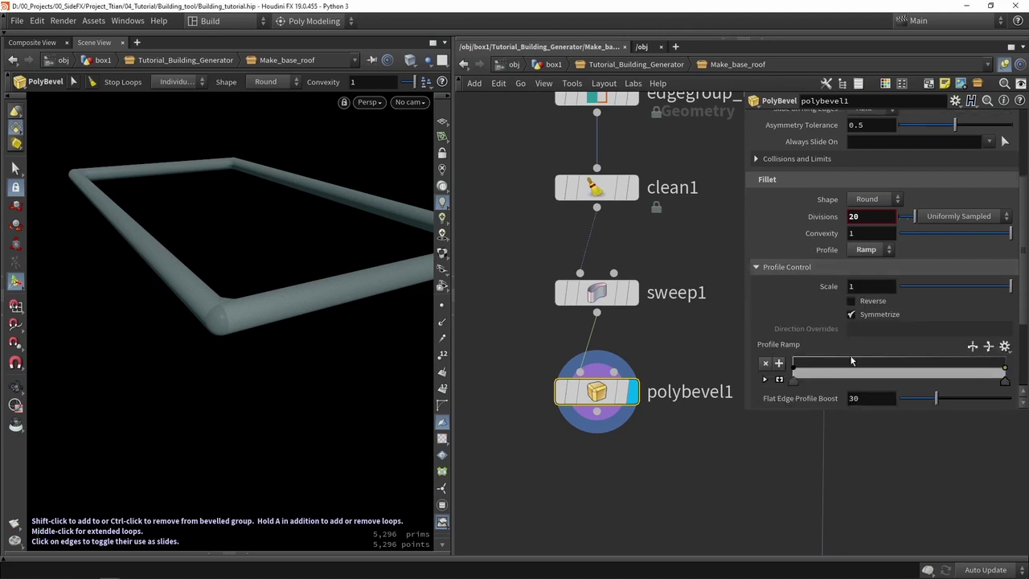
click(848, 363)
drag(897, 363, 897, 375)
key(Escape)
drag(275, 366, 299, 371)
key(Return)
- Orbit close to the frame corner to inspect the stepped profile in shaded display
key(Escape)
drag(365, 370, 255, 354)
scroll(359, 351, up, 5)
drag(365, 354, 147, 385)
scroll(276, 319, up, 6)
scroll(284, 324, down, 5)
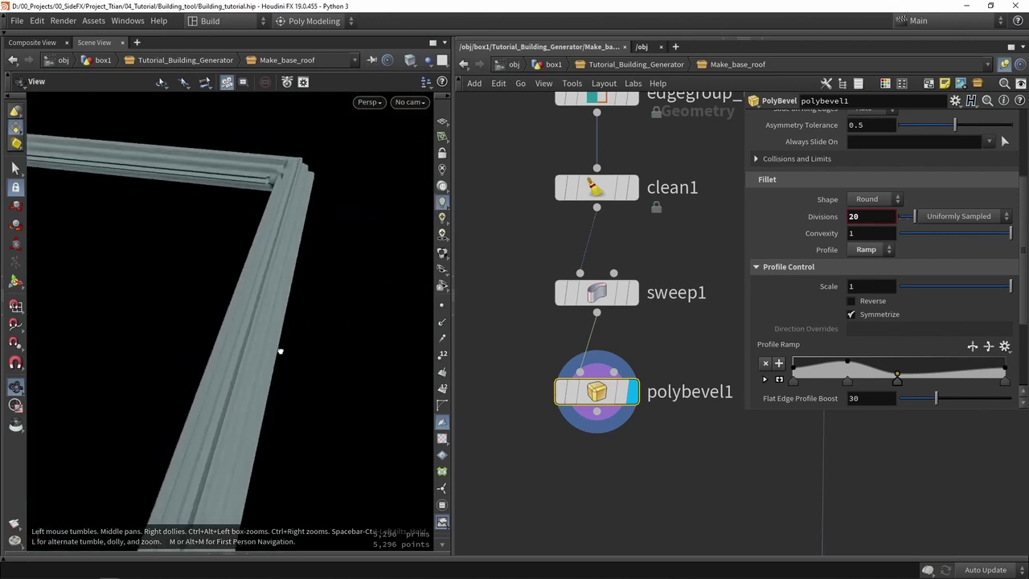
drag(278, 349, 195, 301)
mouse_move(325, 387)
mouse_down()
mouse_move(268, 381)
mouse_move(319, 407)
mouse_up()
key(w)
key(Return)
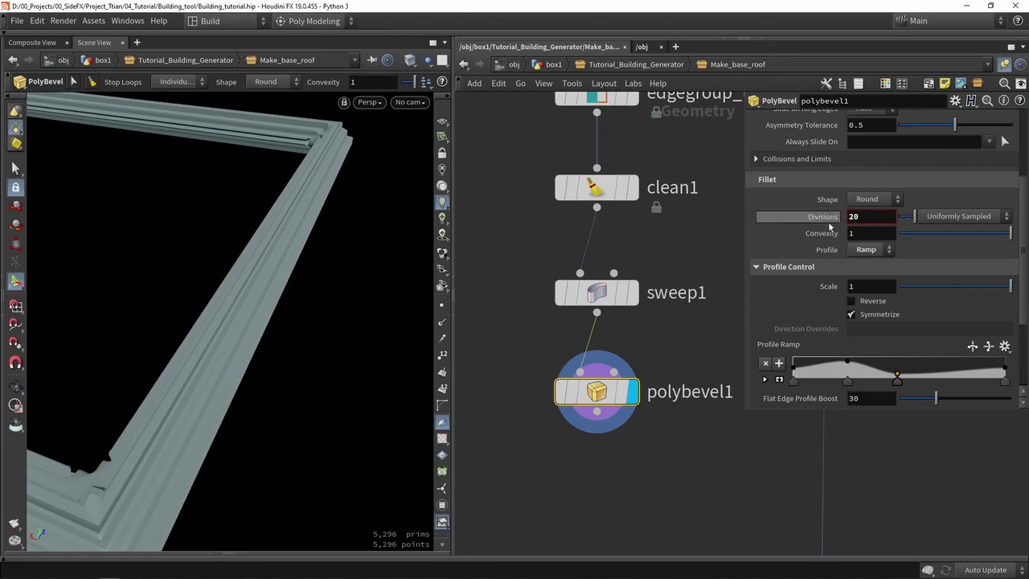
- Reset the bevel to 1 division, no profile, and distance about 0.087
click(900, 213)
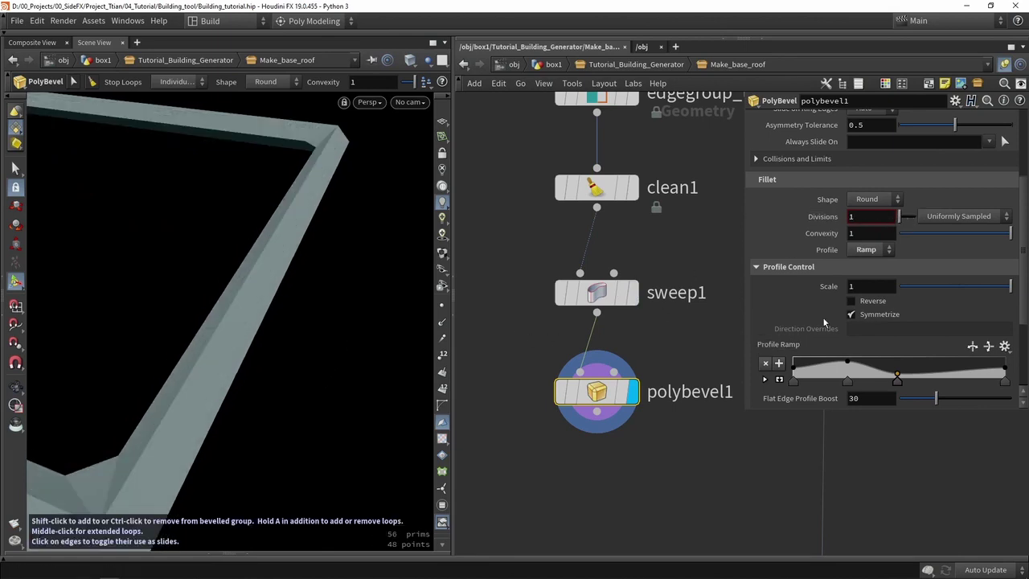
click(867, 249)
click(865, 251)
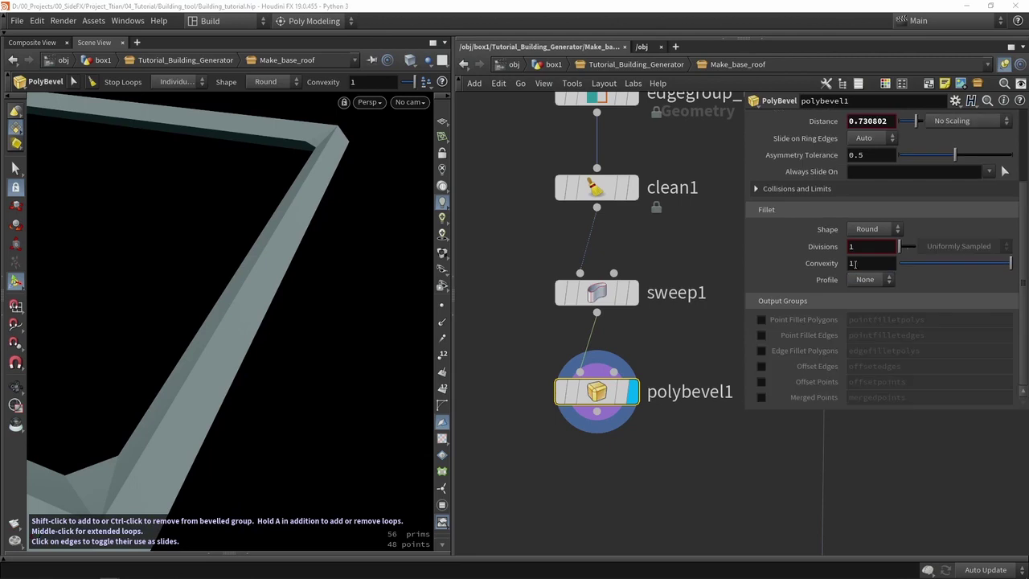
drag(352, 298, 340, 292)
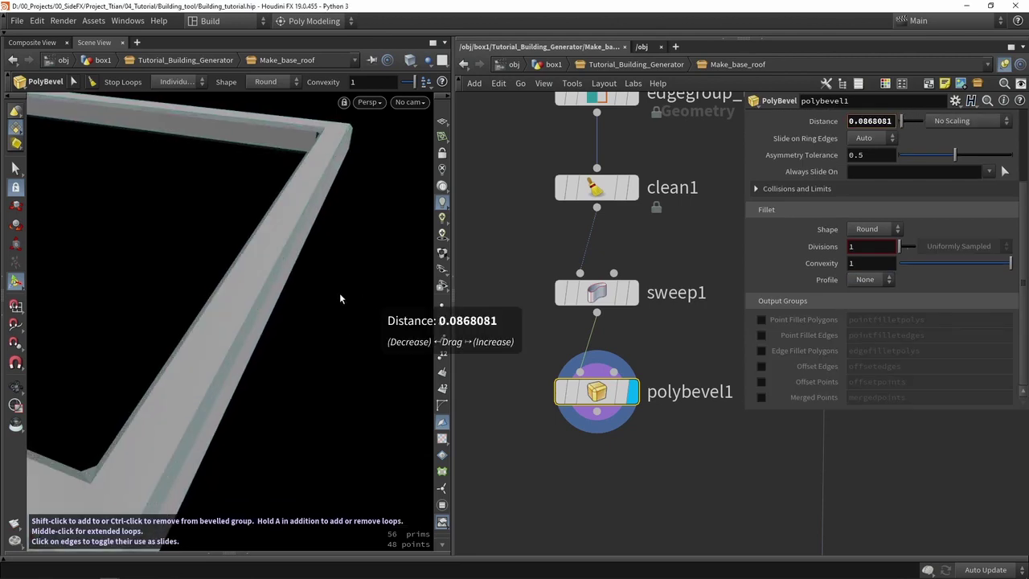
scroll(500, 279, down, 5)
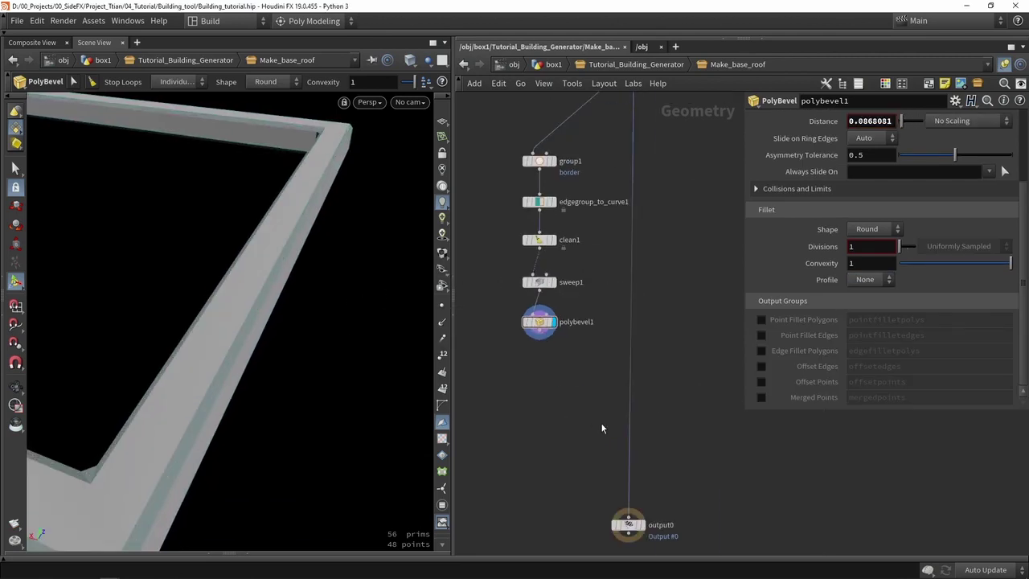
- Add merge1 after polybevel1, wire in the incoming roof, and display the combined result
key(Tab)
text(me)
key(Return)
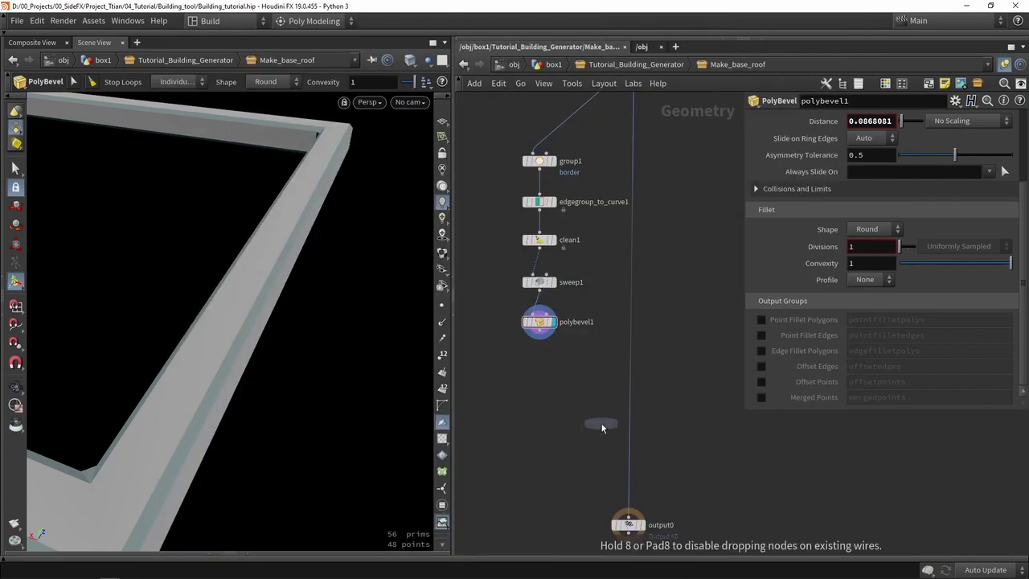
click(601, 424)
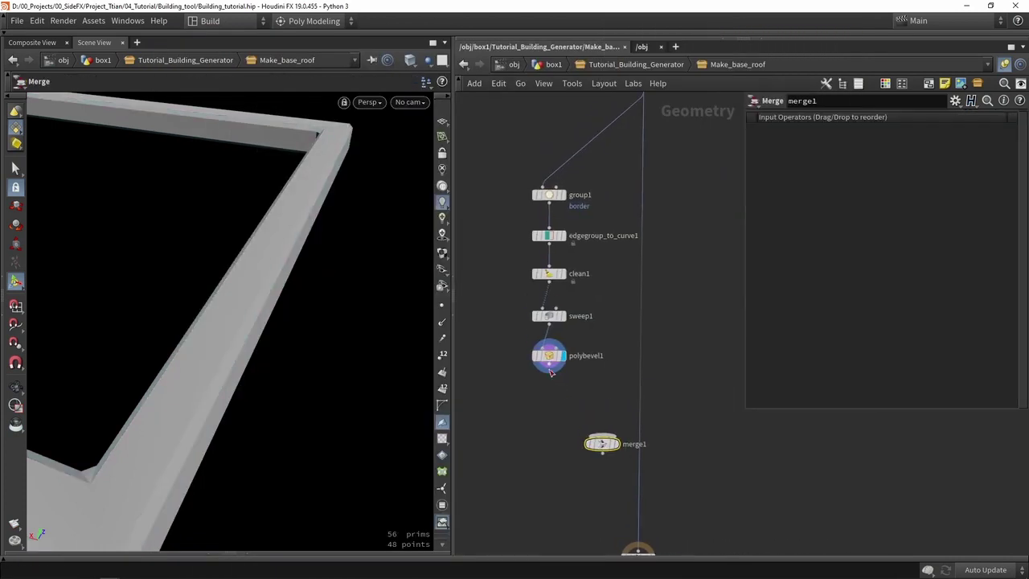
scroll(585, 307, down, 3)
drag(618, 183, 596, 380)
scroll(605, 384, up, 3)
click(605, 382)
scroll(257, 325, down, 5)
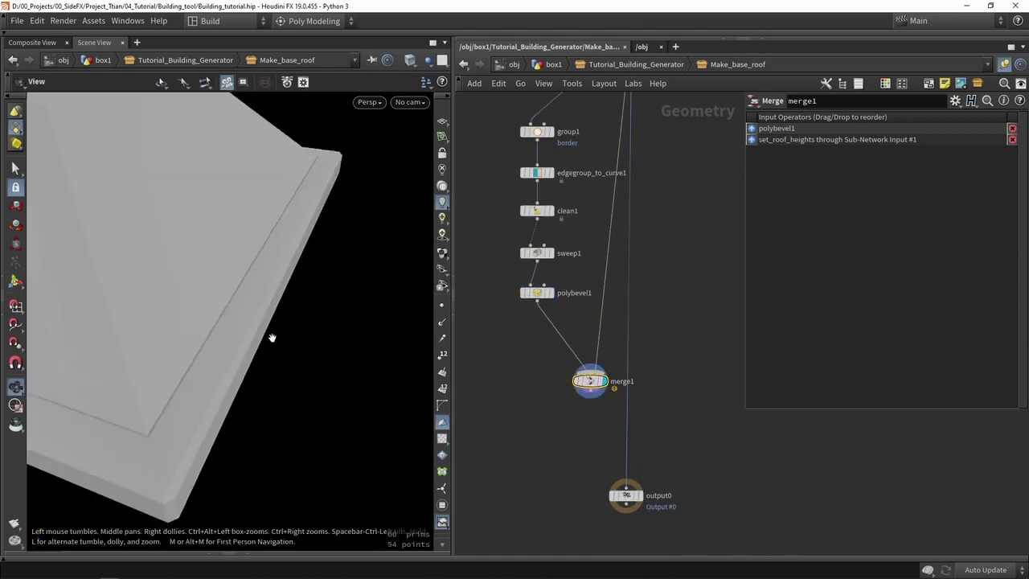
drag(243, 314, 217, 347)
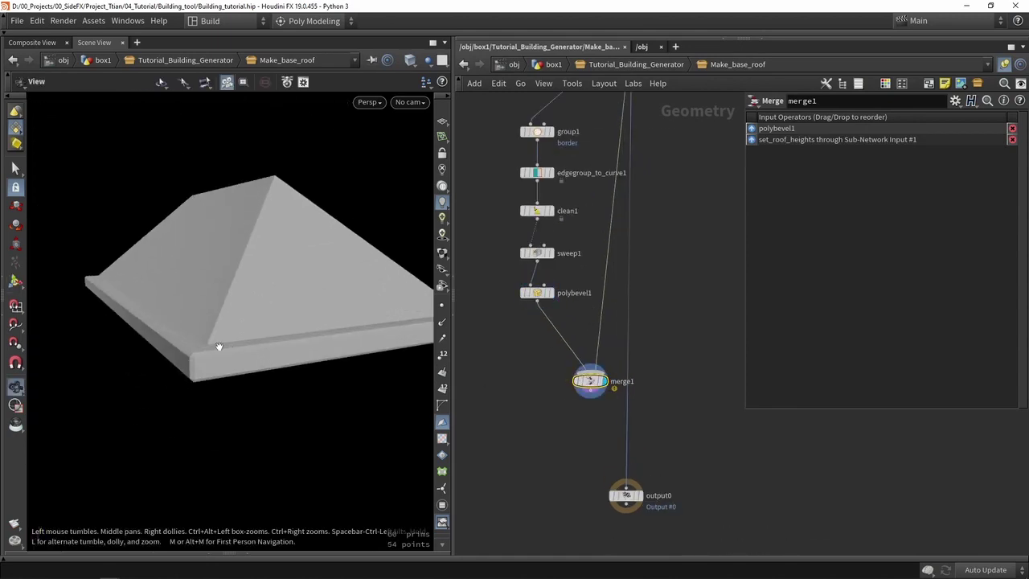
scroll(551, 257, up, 2)
- Narrow sweep1's eave width to 0.293
click(533, 253)
drag(963, 238, 932, 239)
click(518, 419)
key(Tab)
click(518, 418)
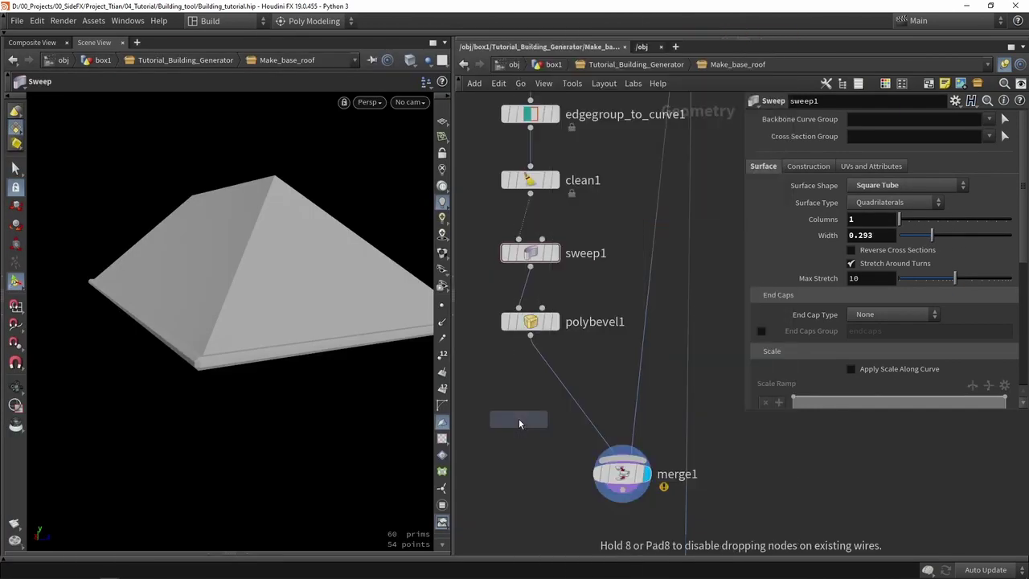
- Insert a Color node between polybevel1 and merge1, set to dark grey 0.025
click(536, 378)
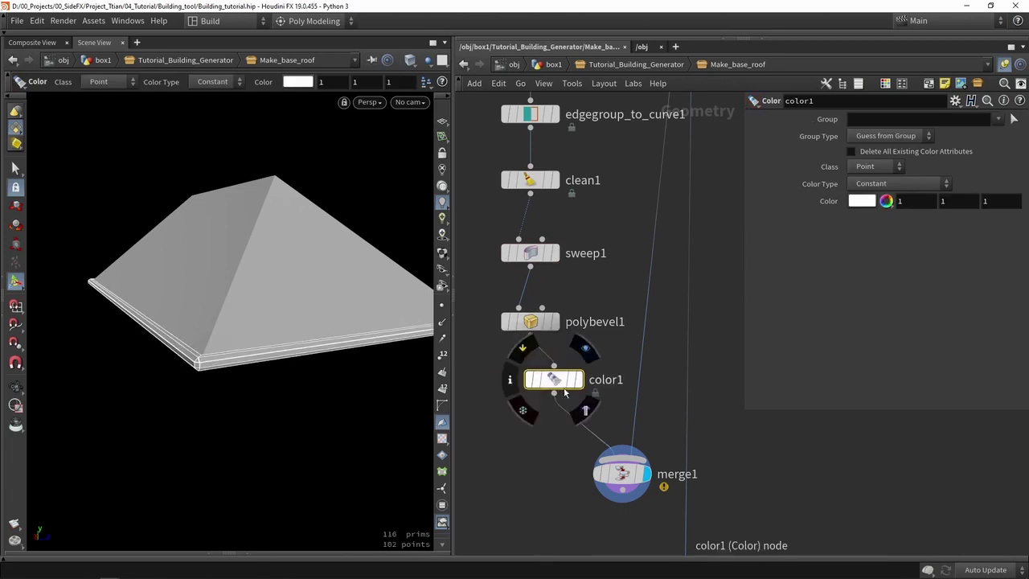
click(861, 201)
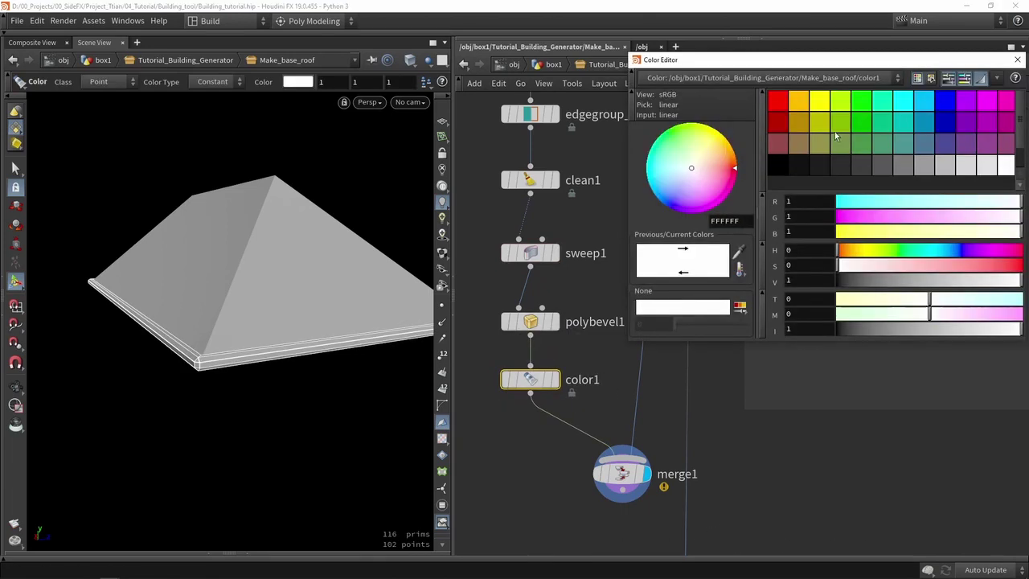
click(839, 166)
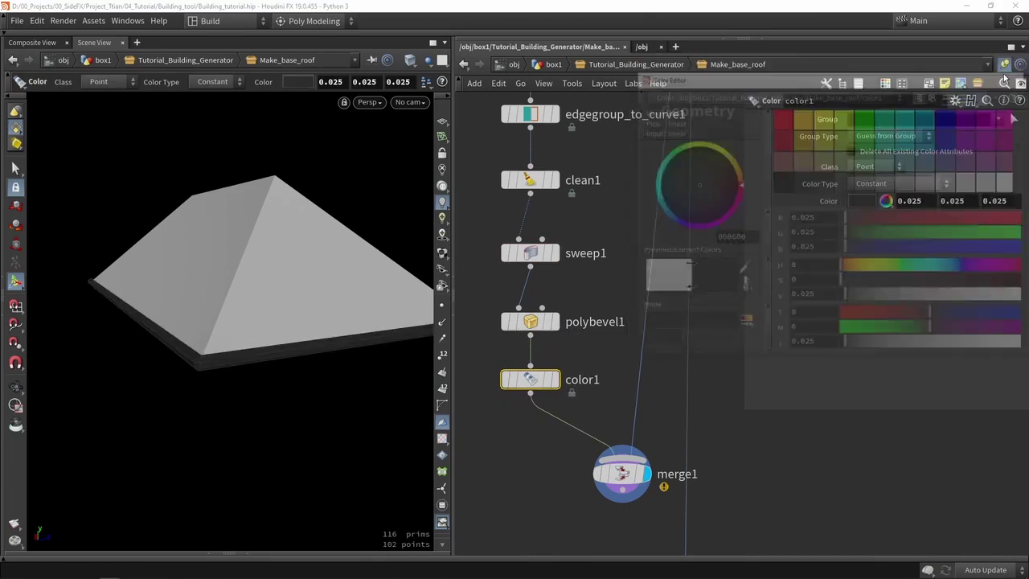
key(Escape)
- Orbit around the dark trim under the pyramid roof and bring the Sub-Network Input nodes into view
drag(151, 366, 326, 345)
scroll(207, 351, down, 5)
scroll(230, 351, up, 4)
scroll(233, 333, down, 2)
key(Return)
scroll(635, 389, down, 3)
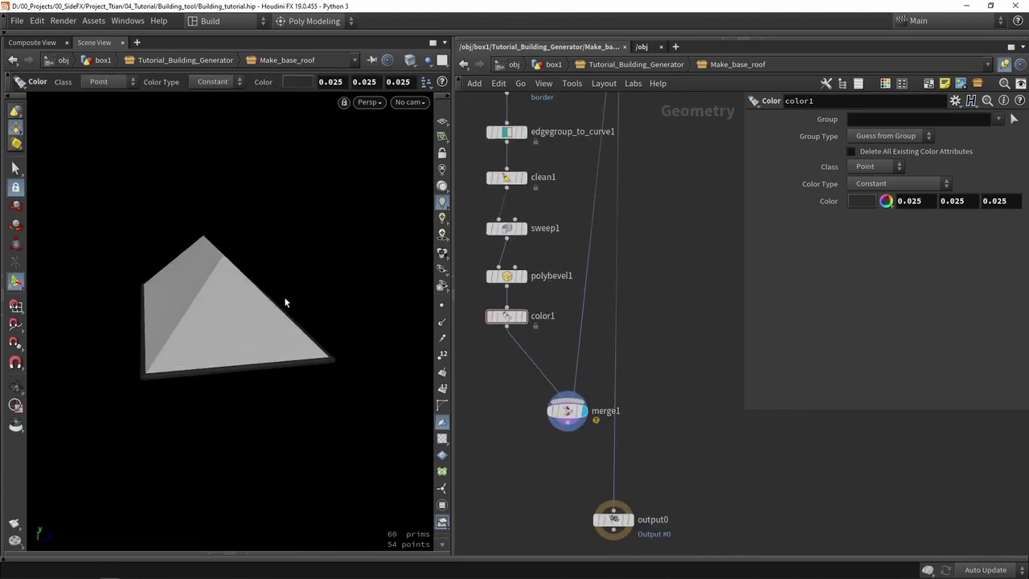
middle_drag(650, 366, 633, 383)
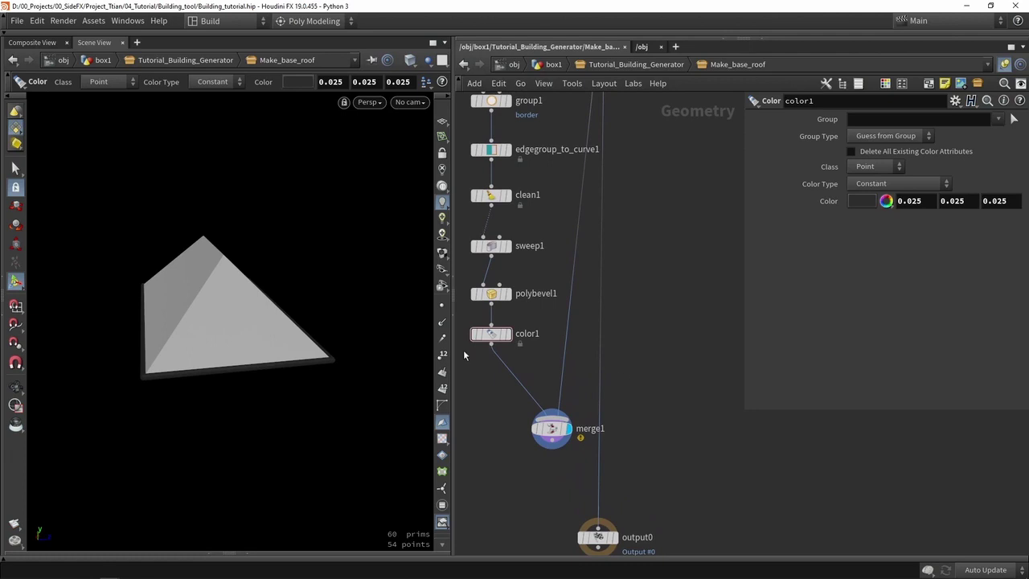
drag(361, 234, 321, 246)
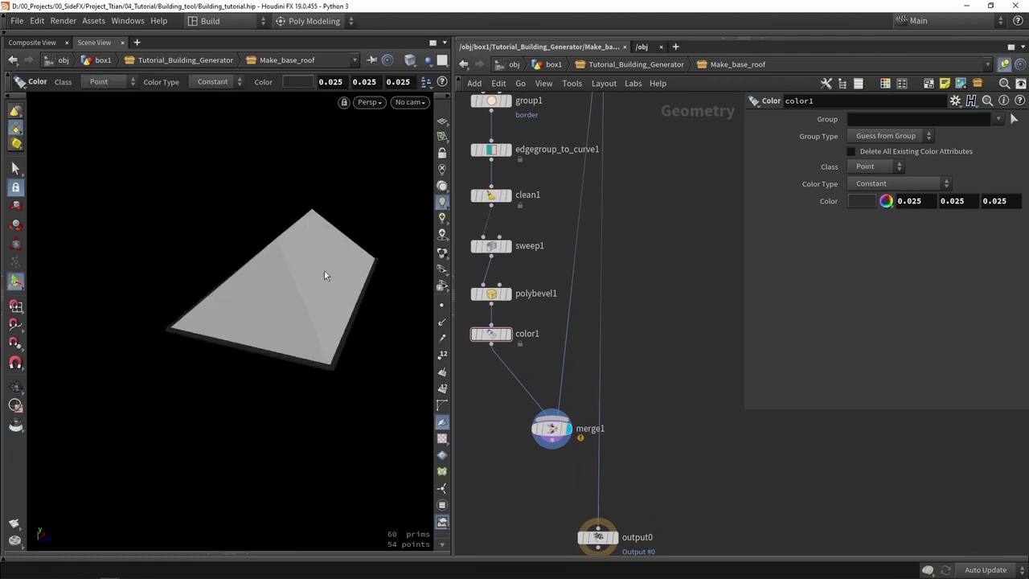
middle_drag(675, 209, 605, 331)
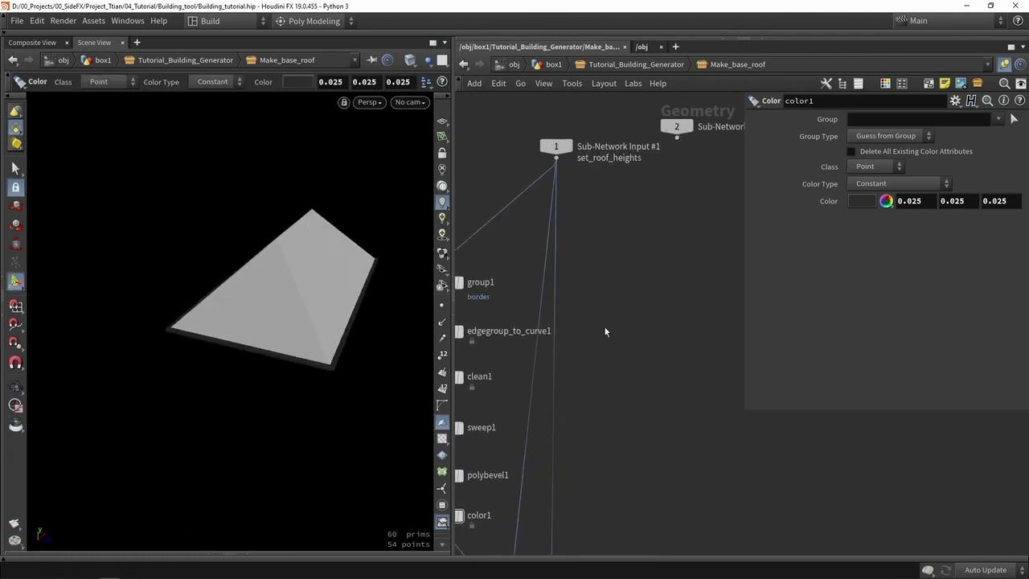
- Add null1 fed by set_roof_heights, display it, and centre the UV view on the checker grid
key(Tab)
text(nul)
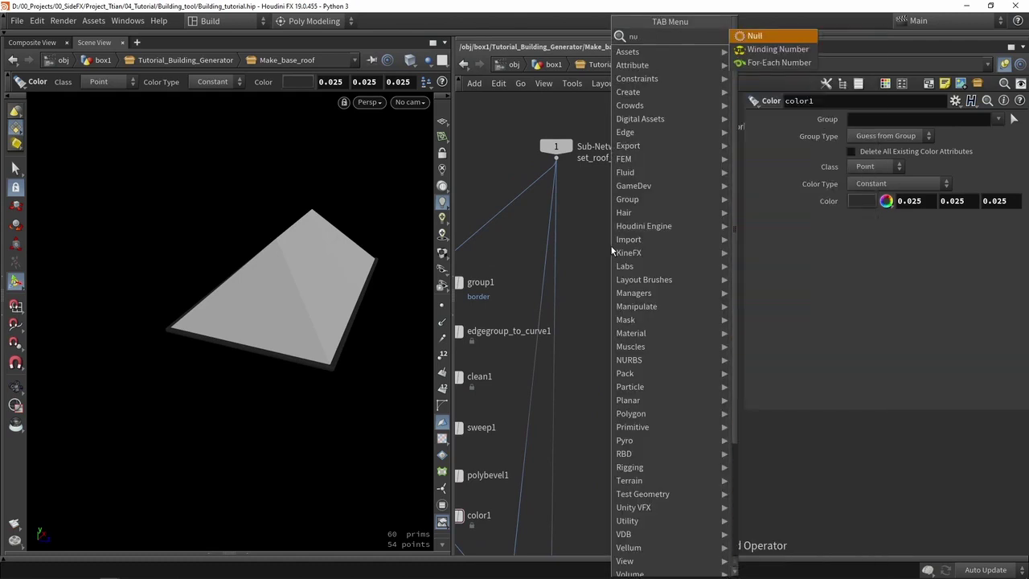
click(740, 40)
click(593, 223)
drag(556, 158, 605, 222)
click(620, 204)
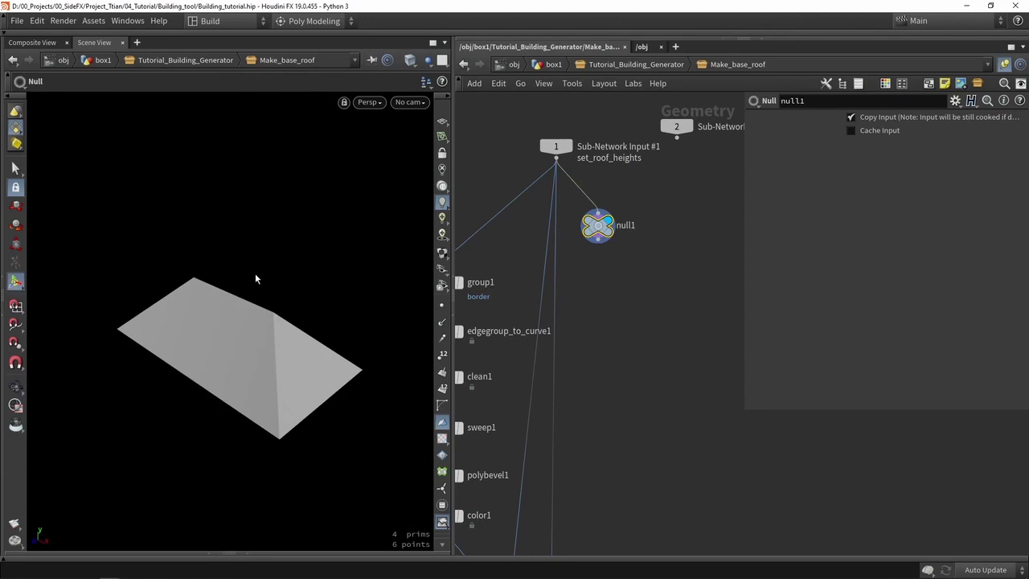
key(space+5)
key(h)
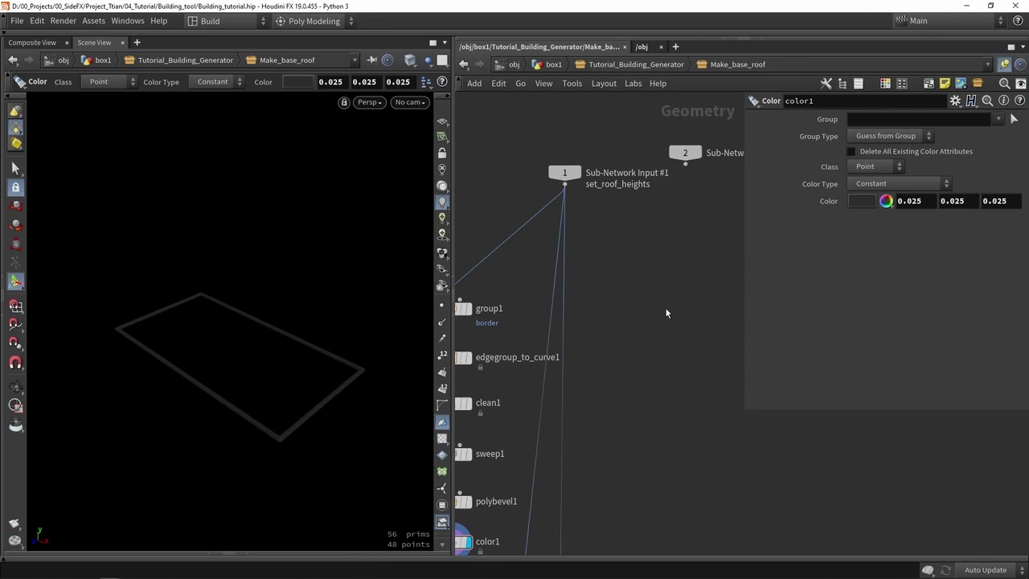
- Add a For-Each block fed by set_roof_heights and display foreach_end1
key(Tab)
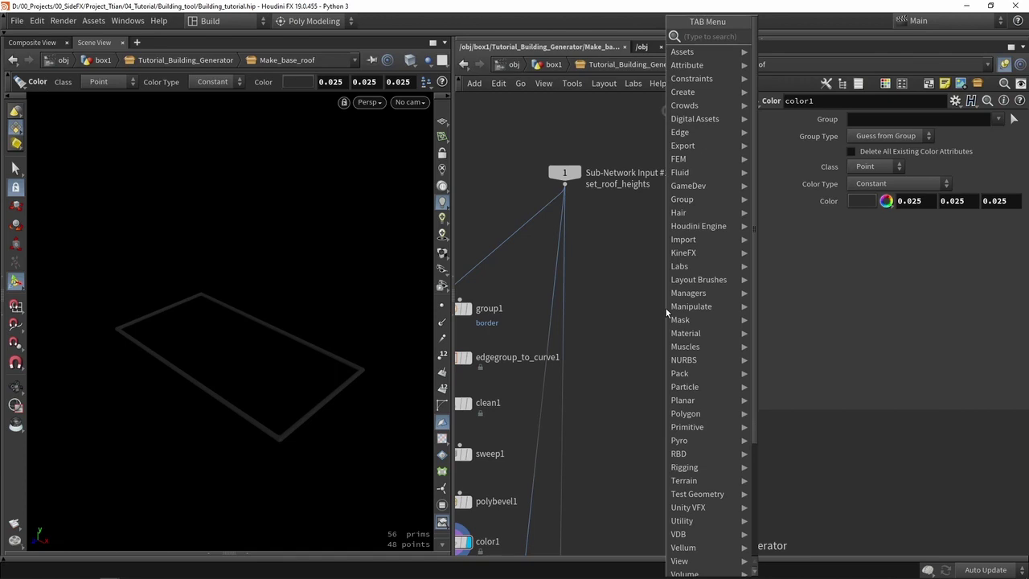
text(for)
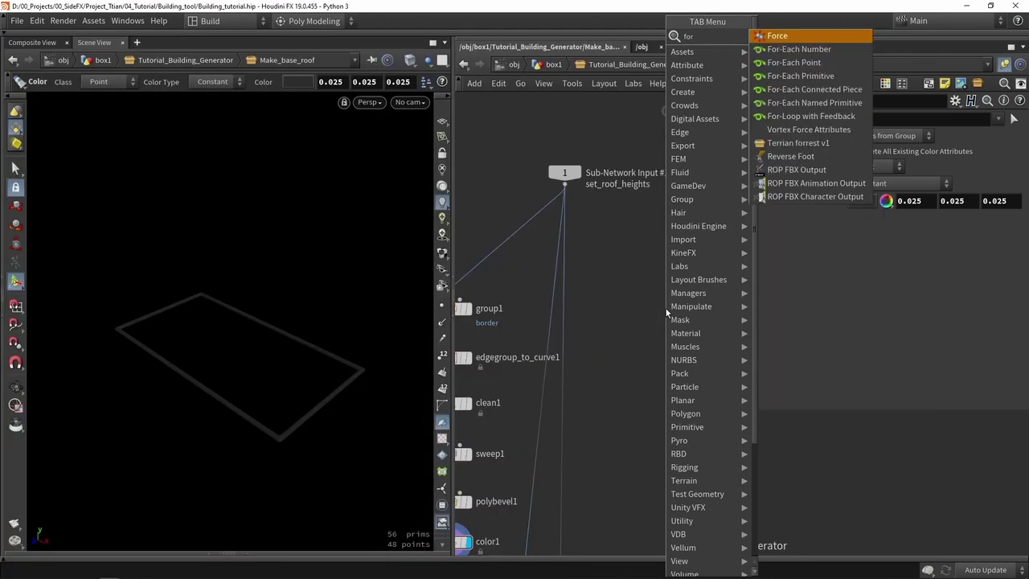
click(815, 63)
click(624, 291)
drag(564, 186, 624, 281)
click(643, 376)
drag(624, 369, 624, 517)
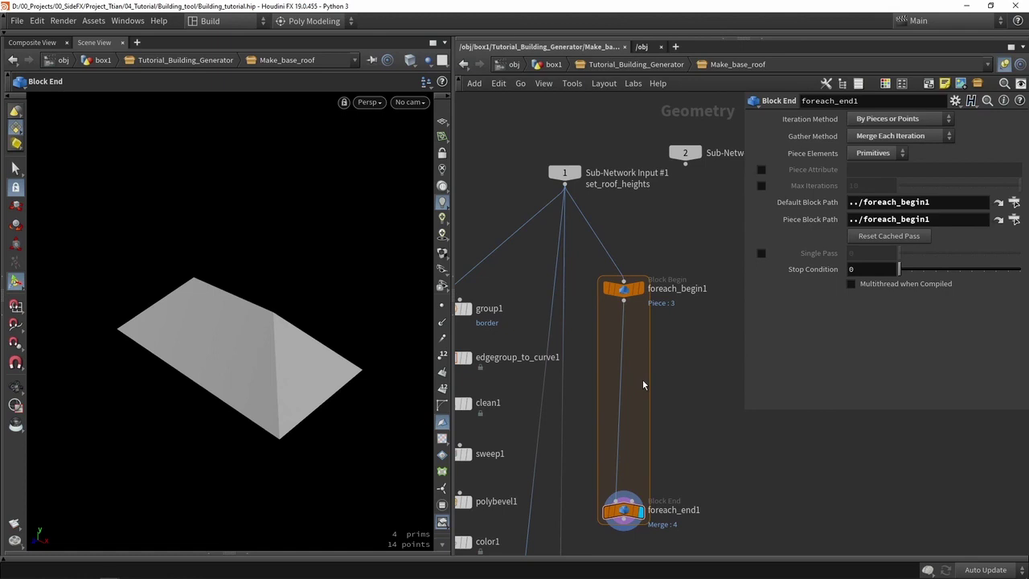
- Place a Normal node inside the for-each loop
key(Tab)
text(normal)
key(Return)
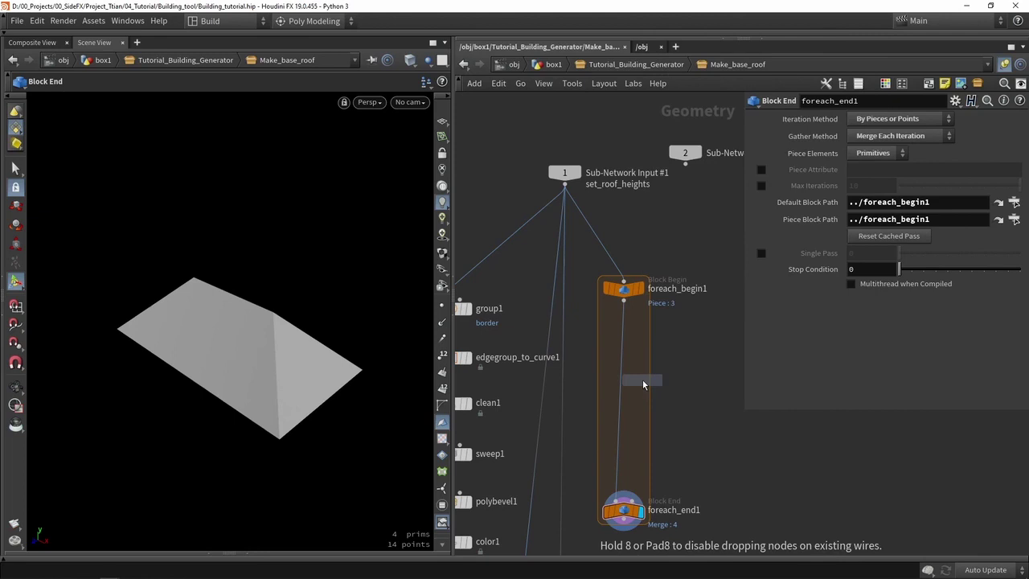
click(642, 361)
- Display normal1, switch Add Normals to Points, and orbit to inspect the roof face
scroll(642, 361, up, 3)
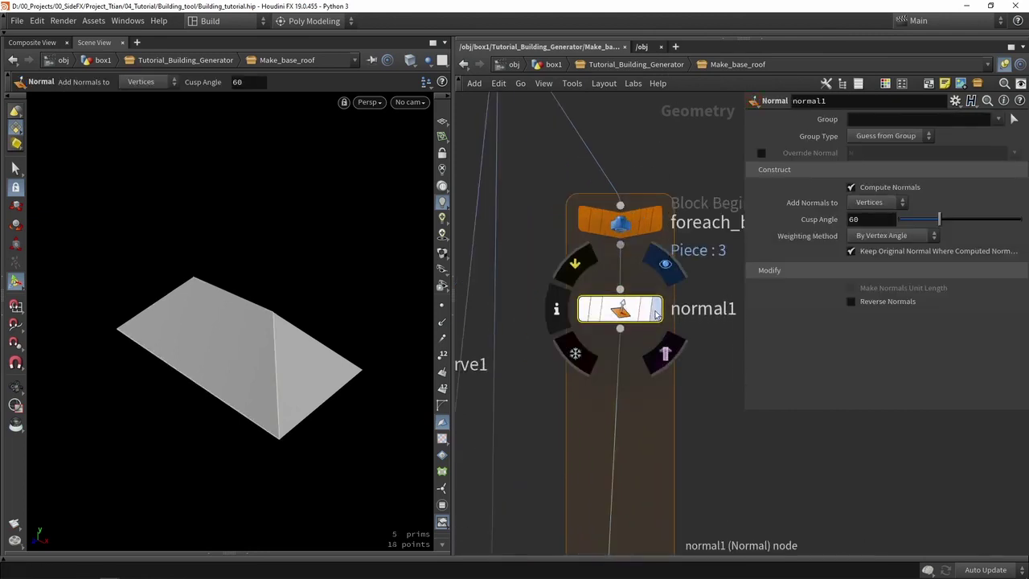
click(656, 313)
click(866, 206)
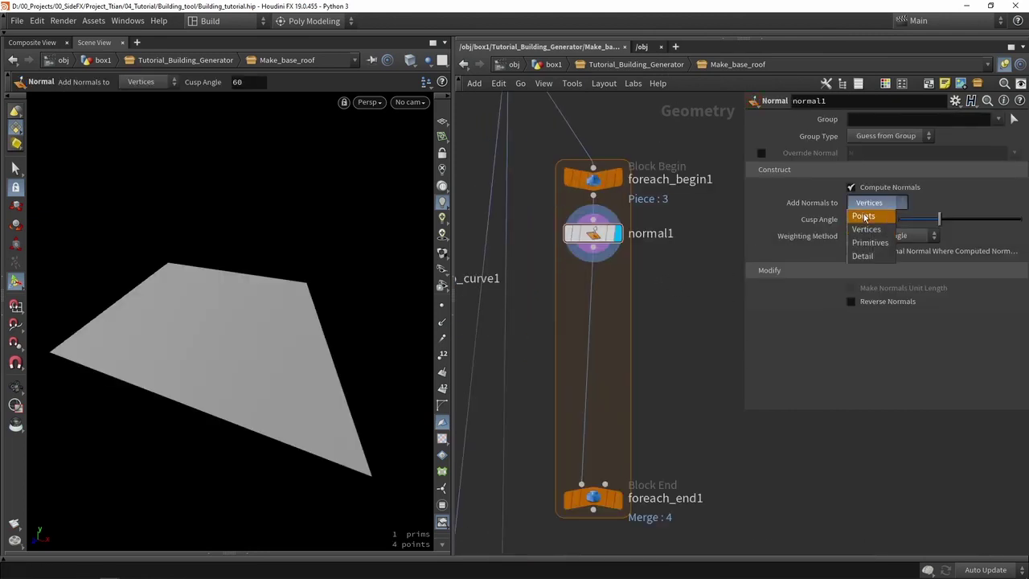
click(864, 217)
key(Escape)
drag(344, 356, 295, 306)
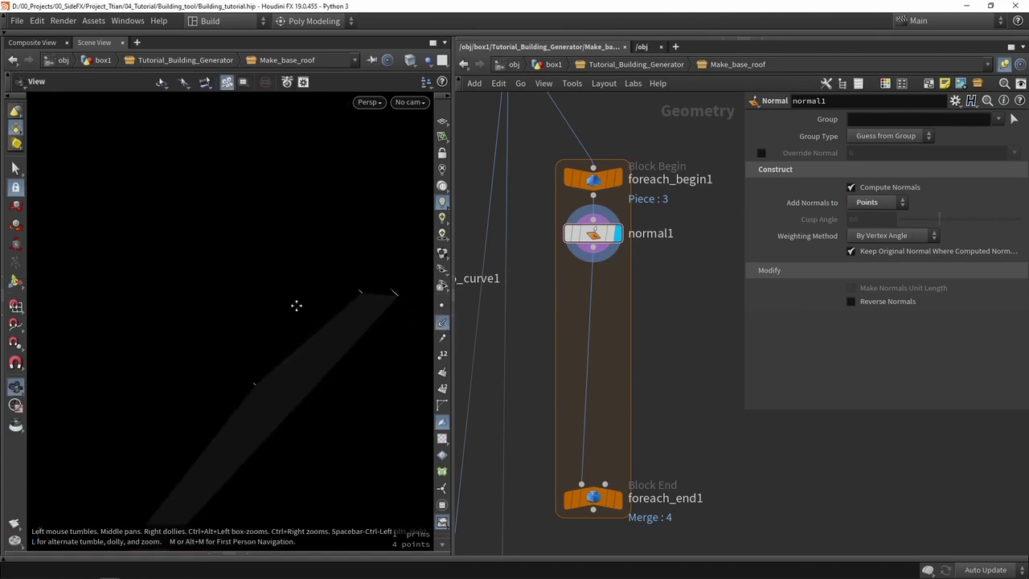
key(Return)
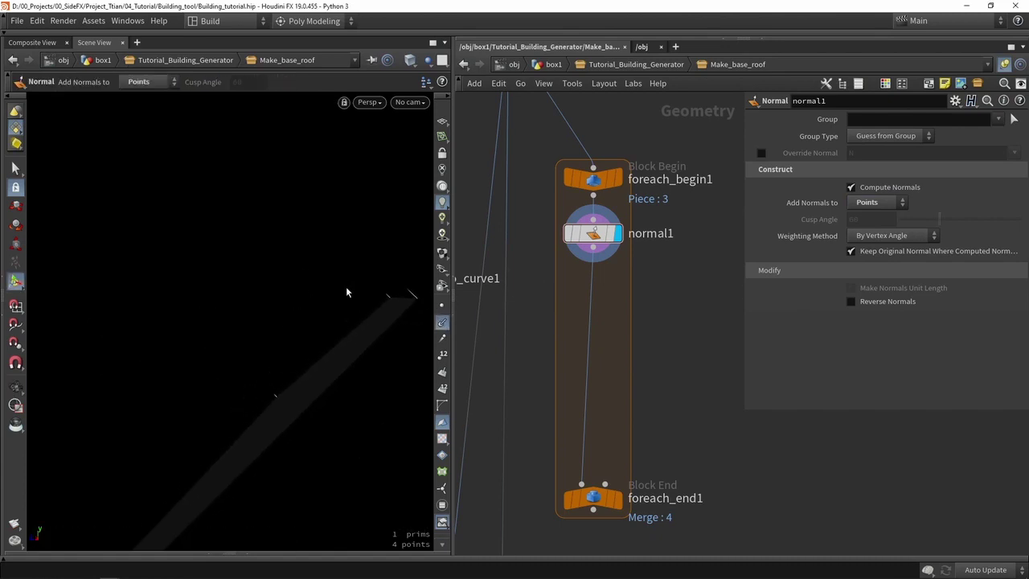
key(Escape)
drag(363, 292, 347, 305)
key(Return)
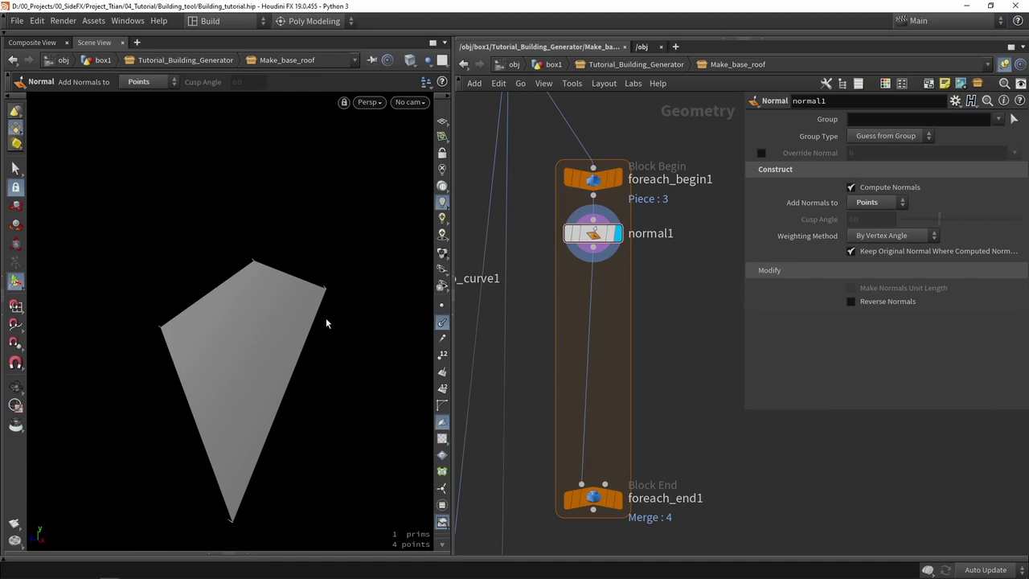
scroll(562, 283, down, 1)
- Add attribwrangle1 below normal1 with the code @N.y = 0; and check the flattened normals
key(Tab)
text(wra)
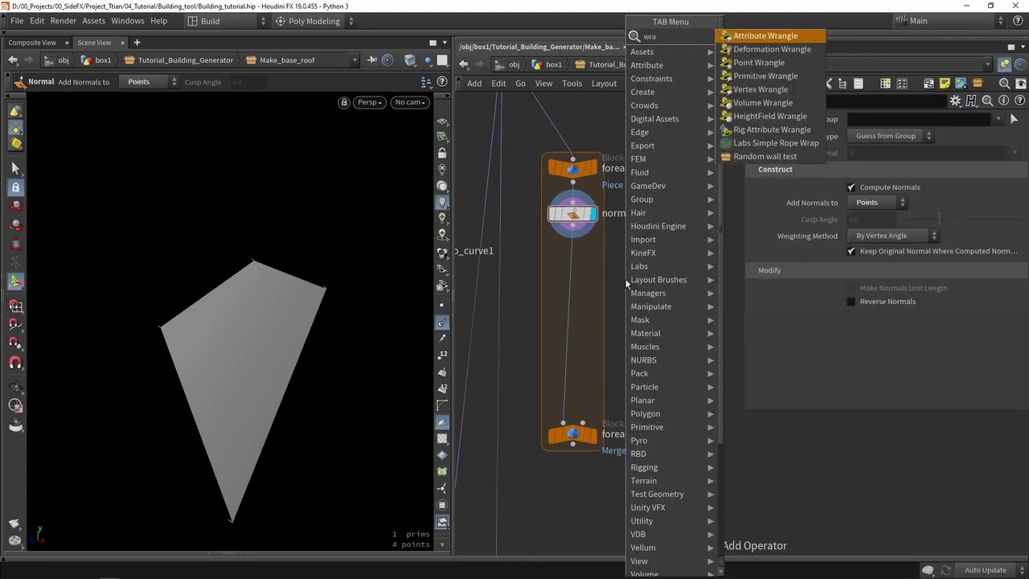
key(Return)
scroll(621, 276, up, 3)
click(543, 266)
click(868, 230)
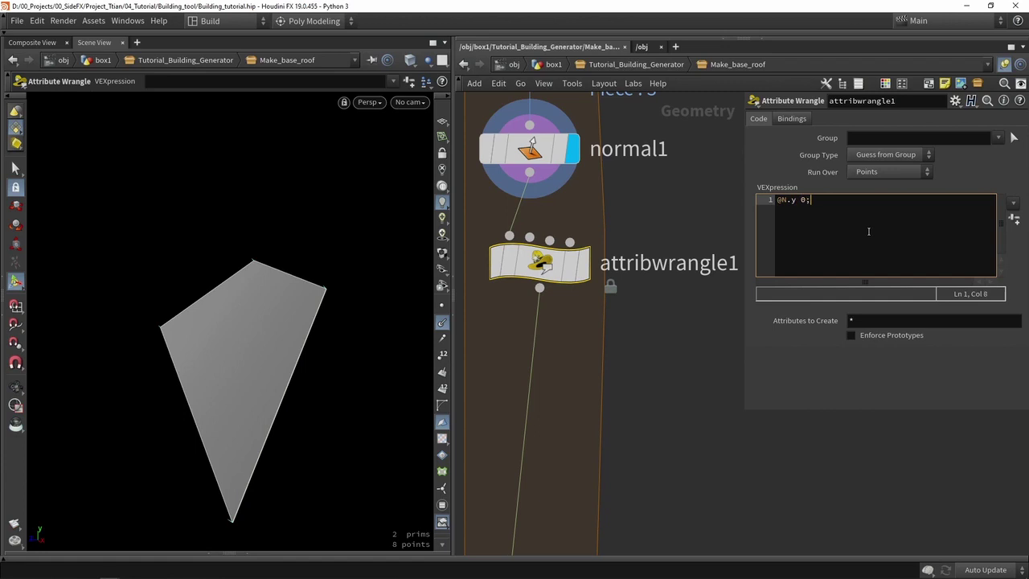
text(=)
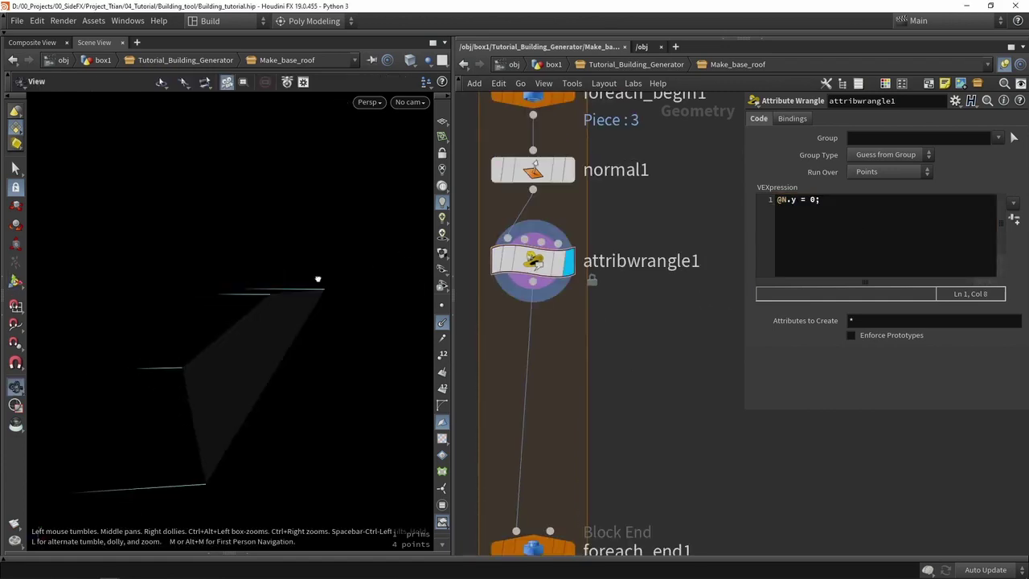
drag(319, 278, 297, 249)
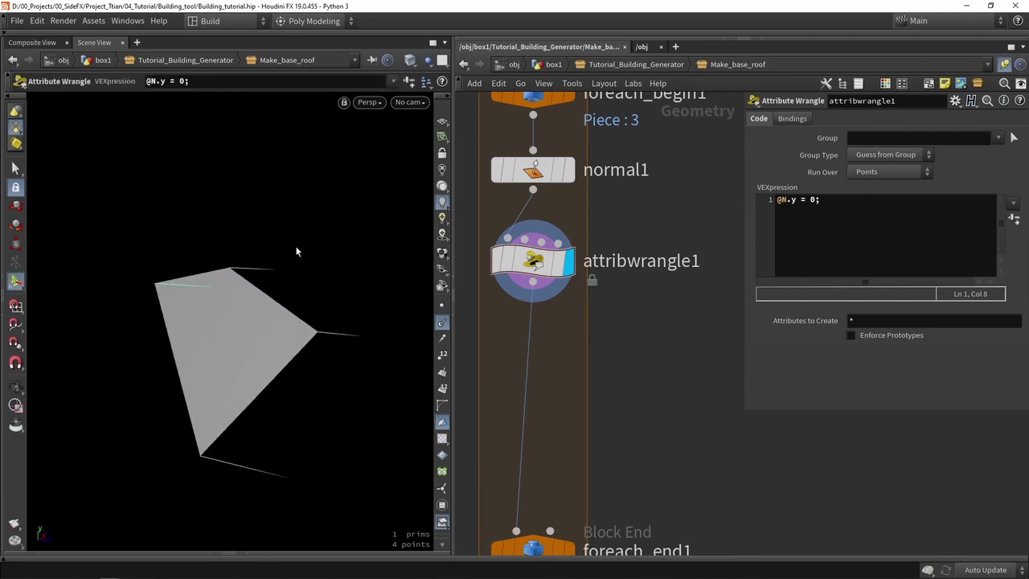
- Add uvproject1 below attribwrangle1, wire and display it, and inspect the projected roof piece
key(Tab)
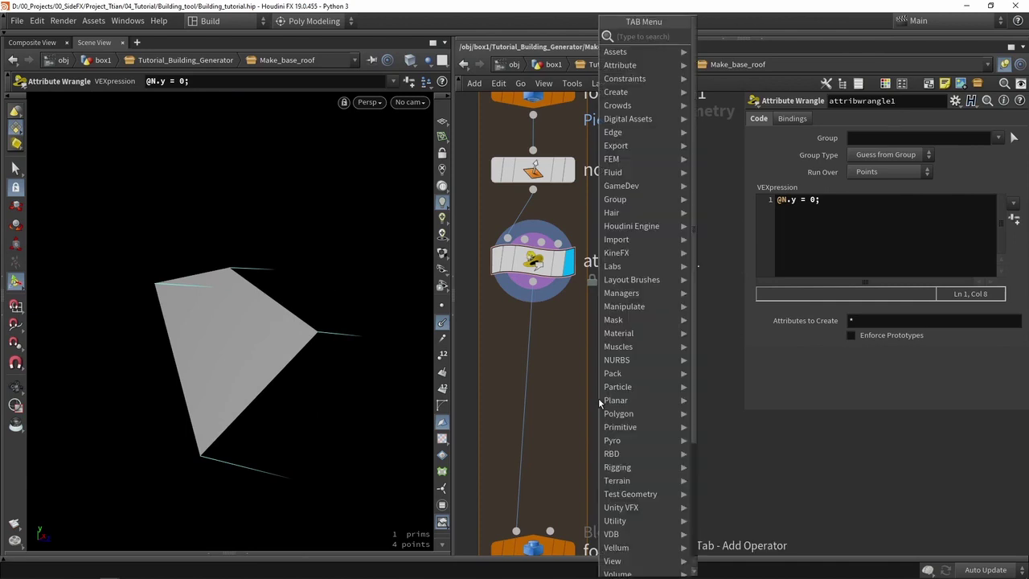
text(uv proj)
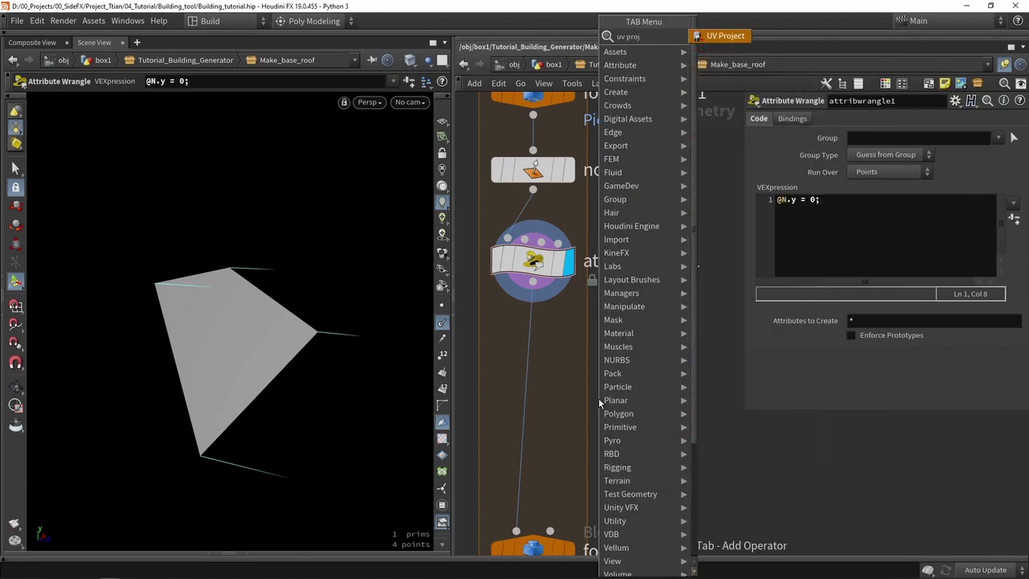
click(723, 36)
click(589, 392)
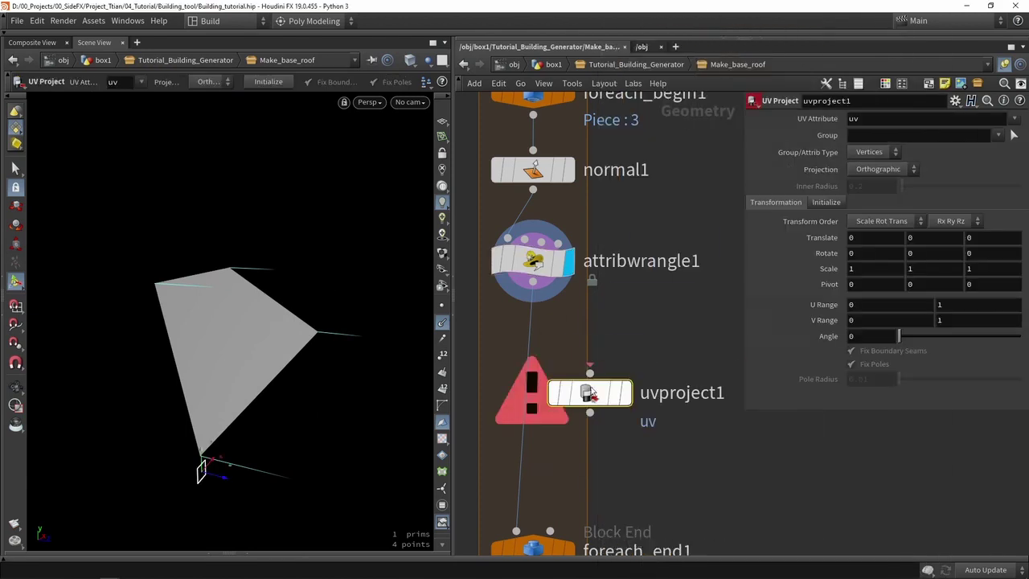
drag(533, 282, 590, 372)
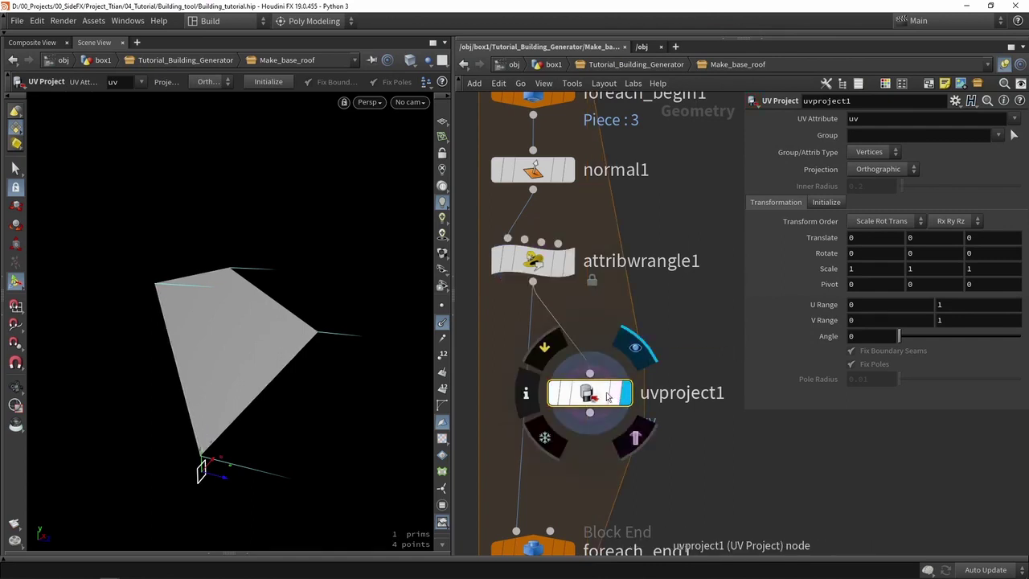
click(625, 392)
drag(274, 388, 217, 434)
key(Return)
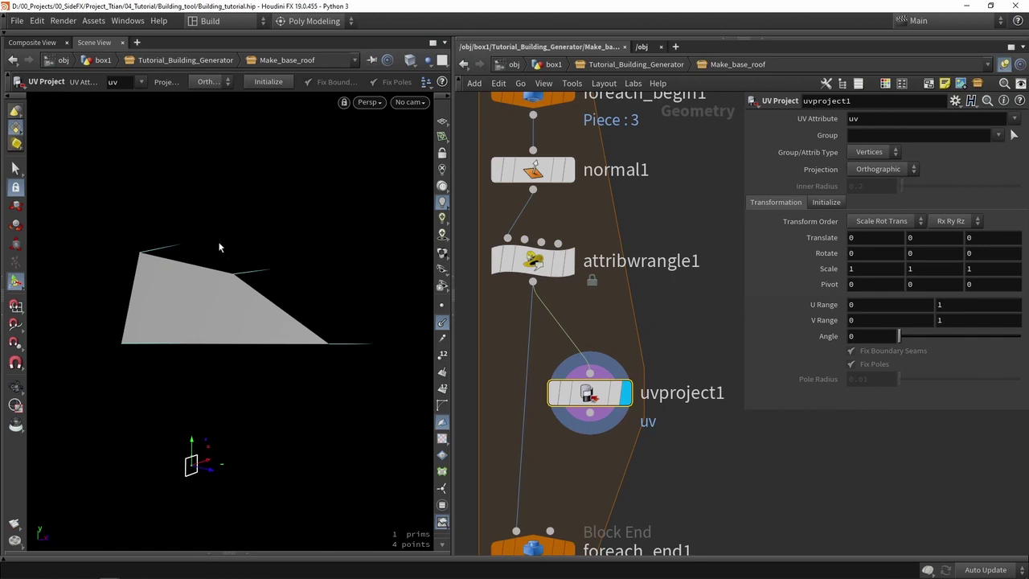
drag(224, 290, 287, 367)
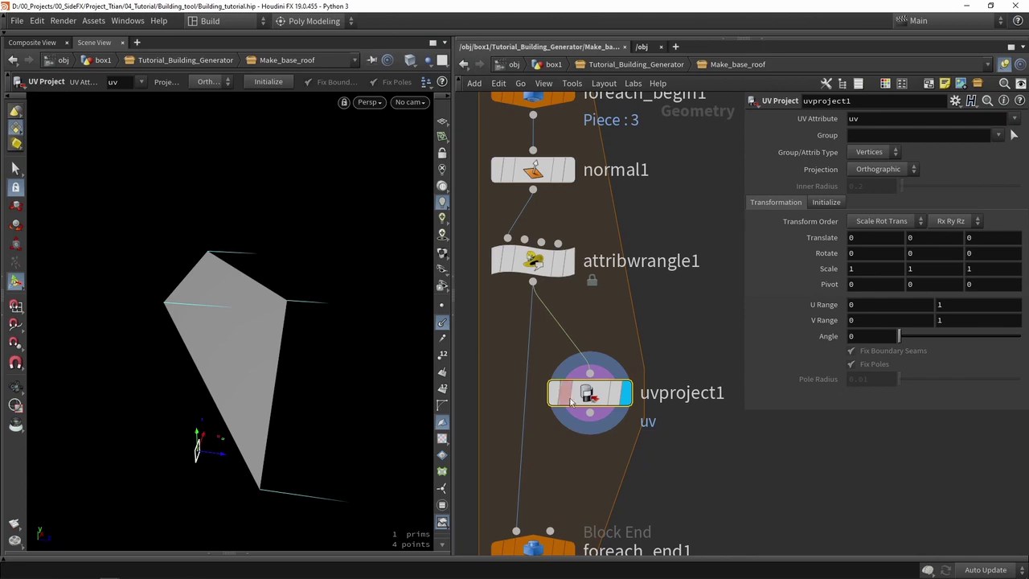
drag(744, 413, 689, 378)
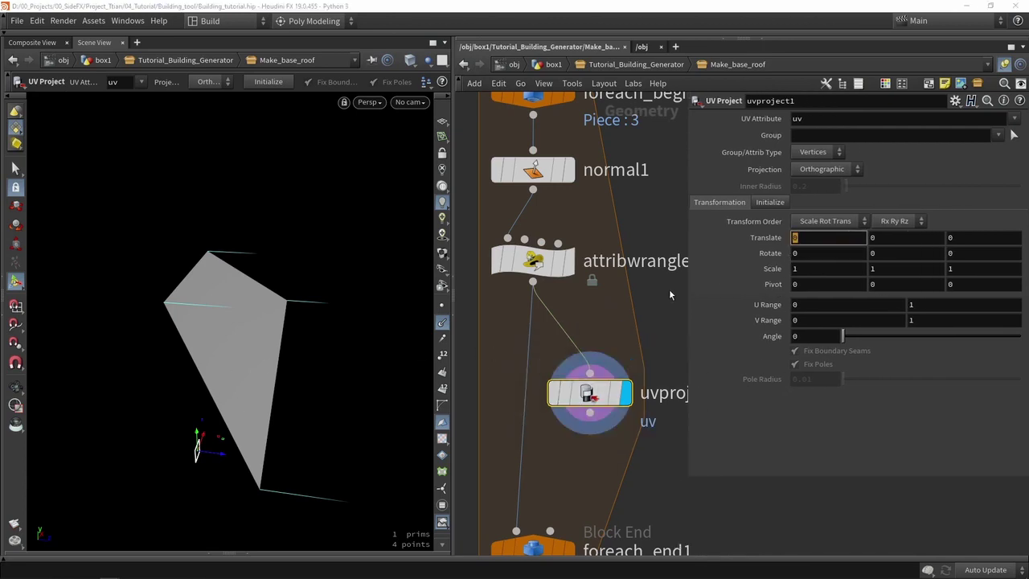
- Fill uvproject1's Translate X, Y, Z with centroid(0,D_X), centroid(0,D_Y) and centroid(0,D_Z)
click(811, 238)
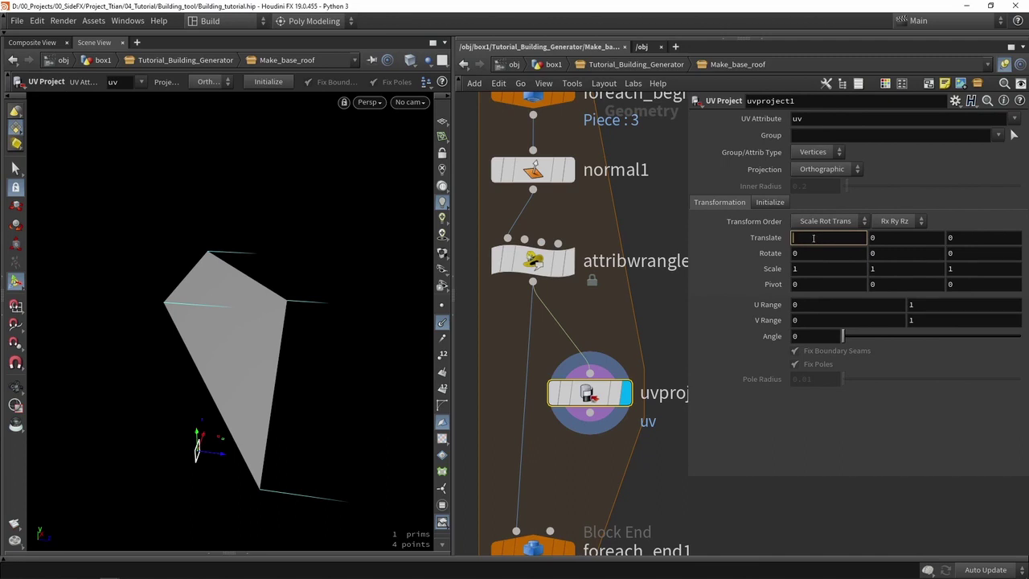
text(cc)
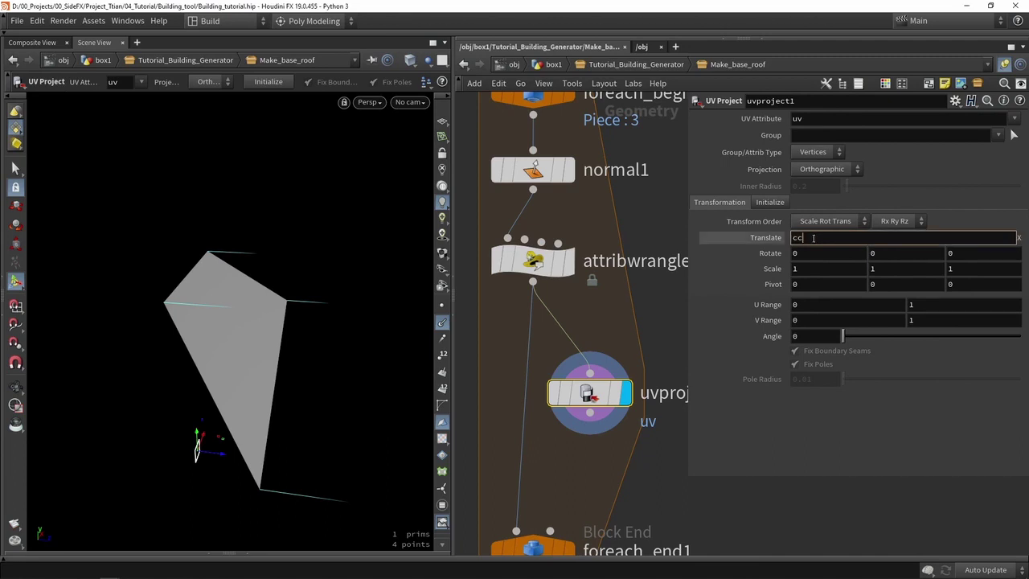
text(n)
key(Return)
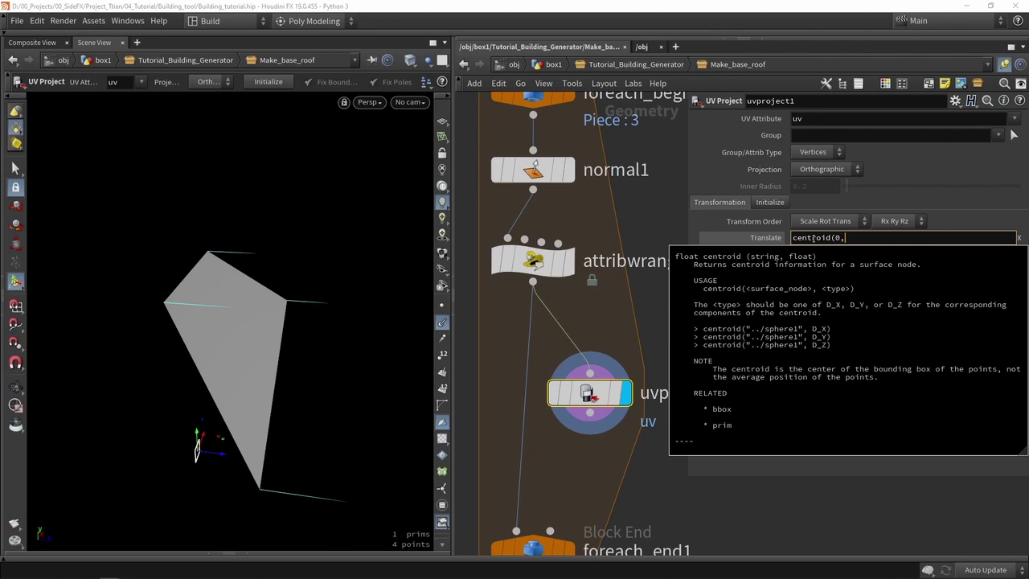
text(D_X)
triple_click(813, 238)
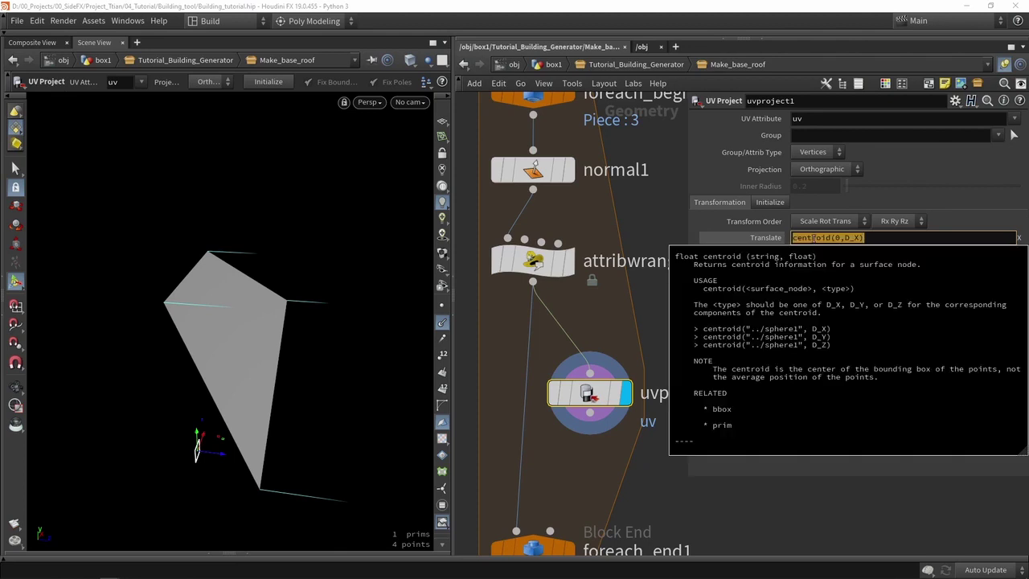
key(ctrl+c)
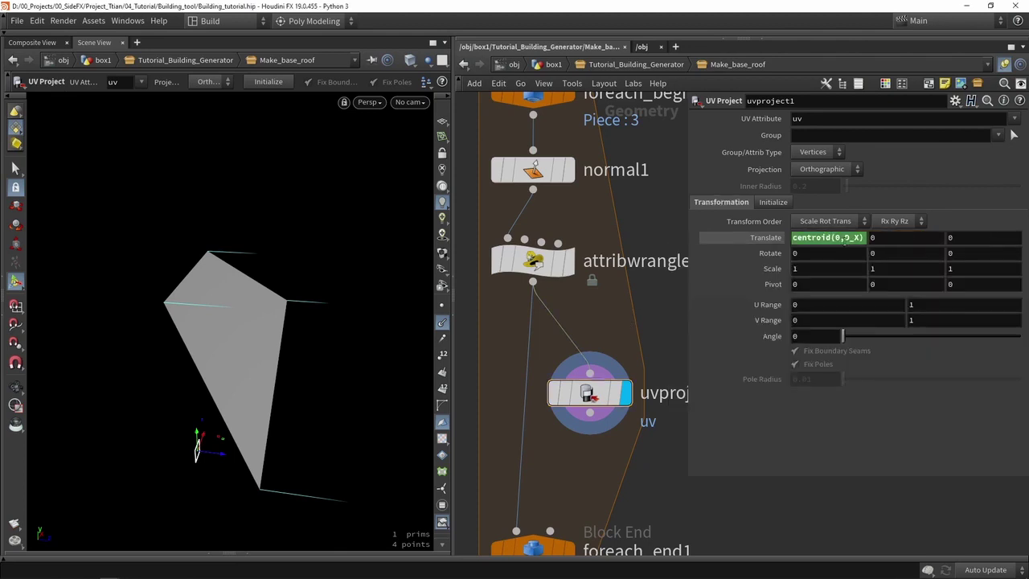
text(0)
key(ctrl+v)
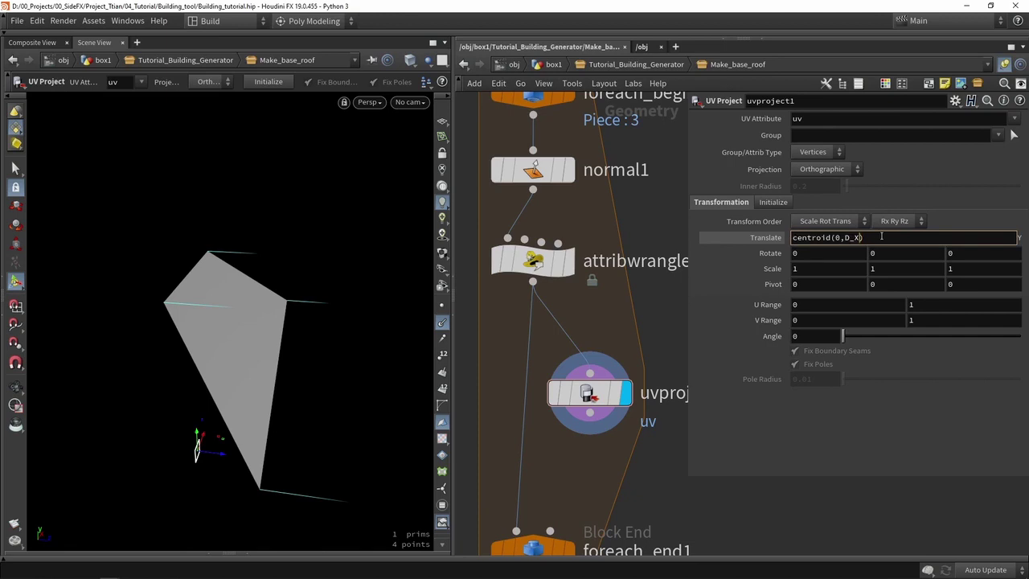
key(Return)
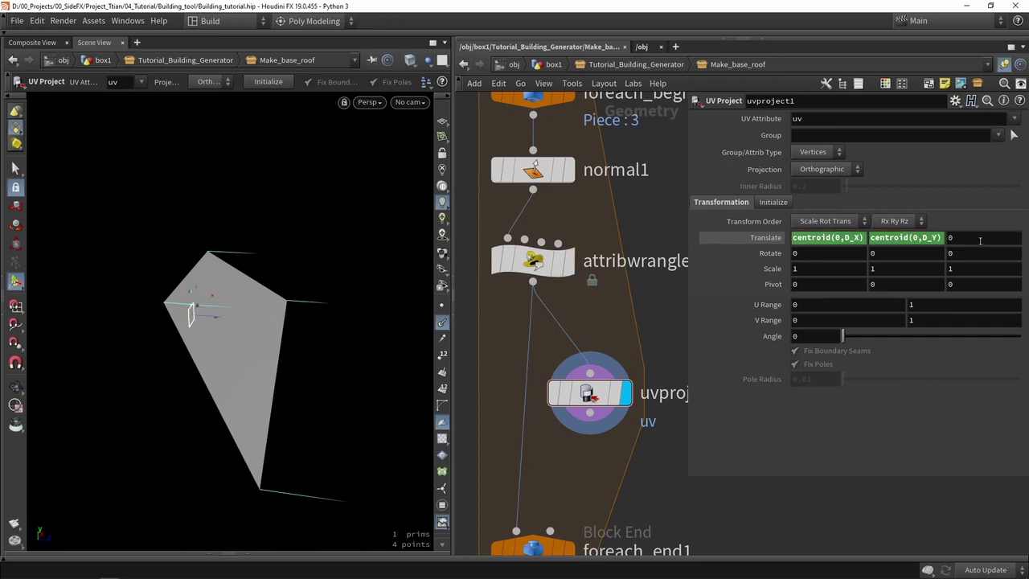
click(980, 238)
key(BackSpace)
key(ctrl+v)
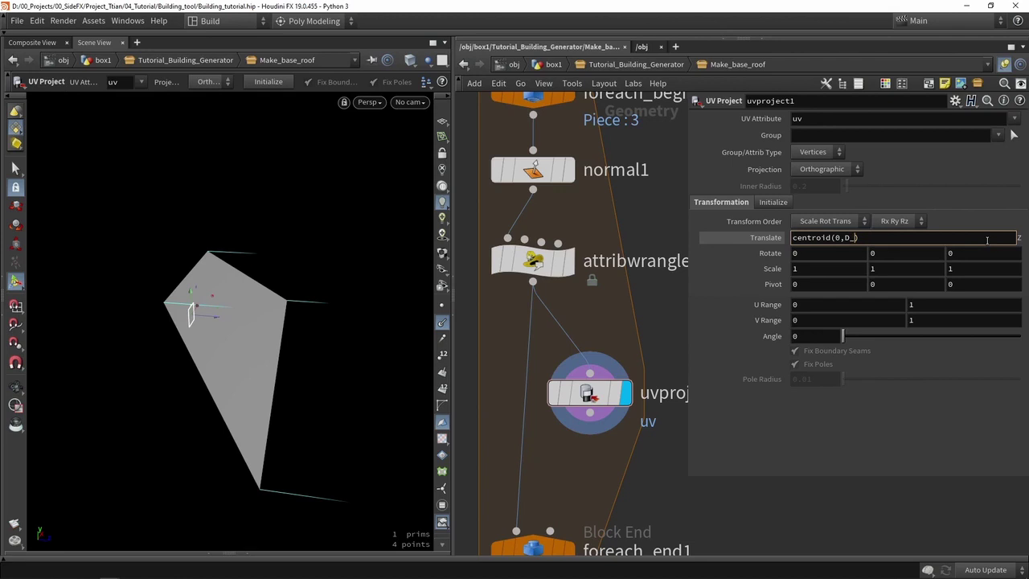
key(Return)
- Test-rotate the projection around Y, reset Rotate Y to 0, and move uvproject1 aside
key(Escape)
drag(266, 290, 241, 305)
key(Return)
key(Escape)
key(Return)
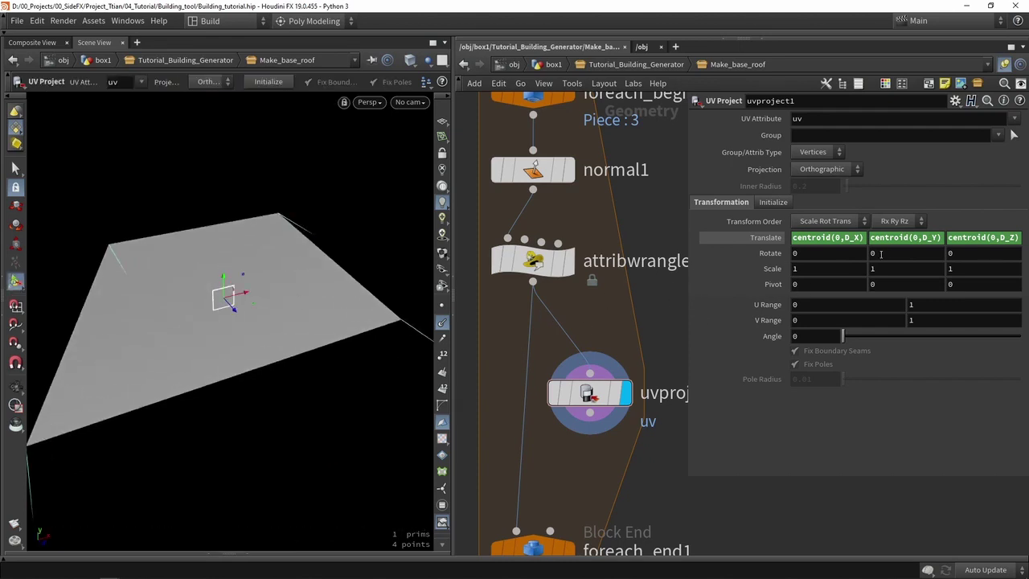
mouse_move(873, 252)
middle_down()
mouse_move(882, 256)
mouse_move(866, 265)
mouse_move(873, 201)
mouse_move(978, 210)
mouse_move(884, 241)
middle_up()
ctrl+middle_click(888, 254)
scroll(589, 316, down, 3)
scroll(565, 361, up, 2)
drag(565, 361, 574, 378)
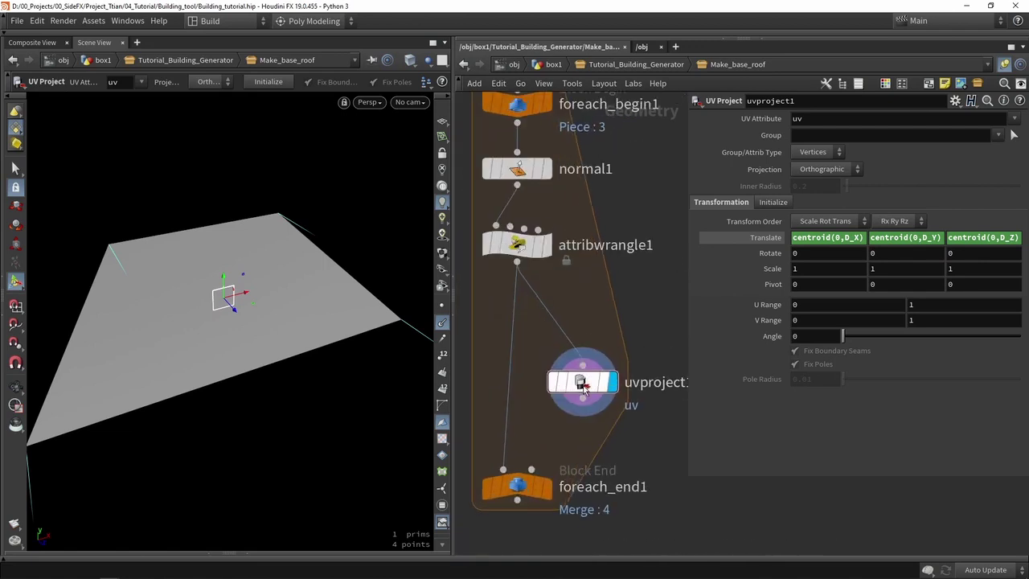
- In attribwrangle1's code, add a line computing angle as acos(dot(@N, {0,0,1}))
click(517, 245)
click(730, 226)
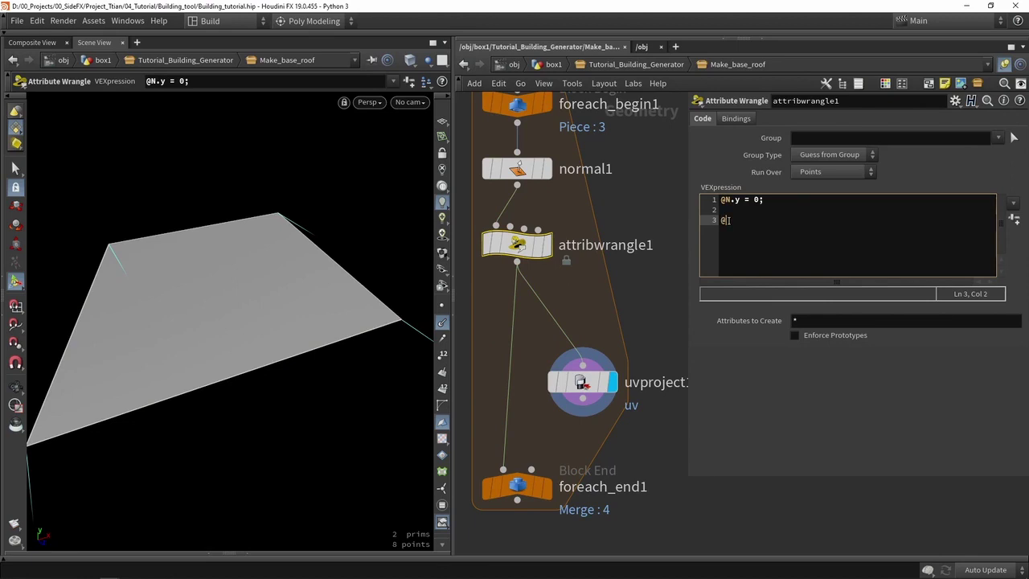
text(le = )
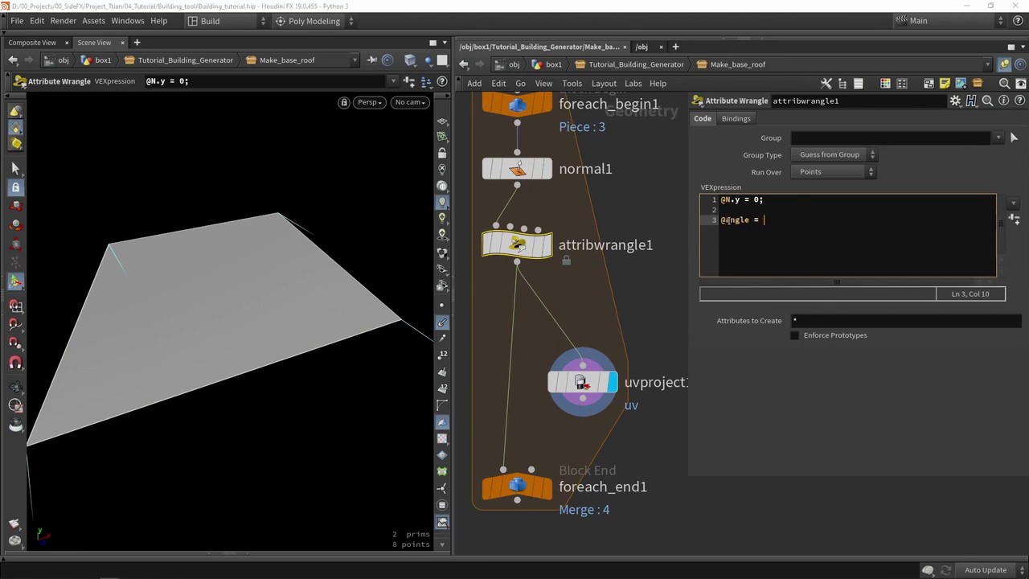
text(dot( @N , {0,0,1)
text(} );)
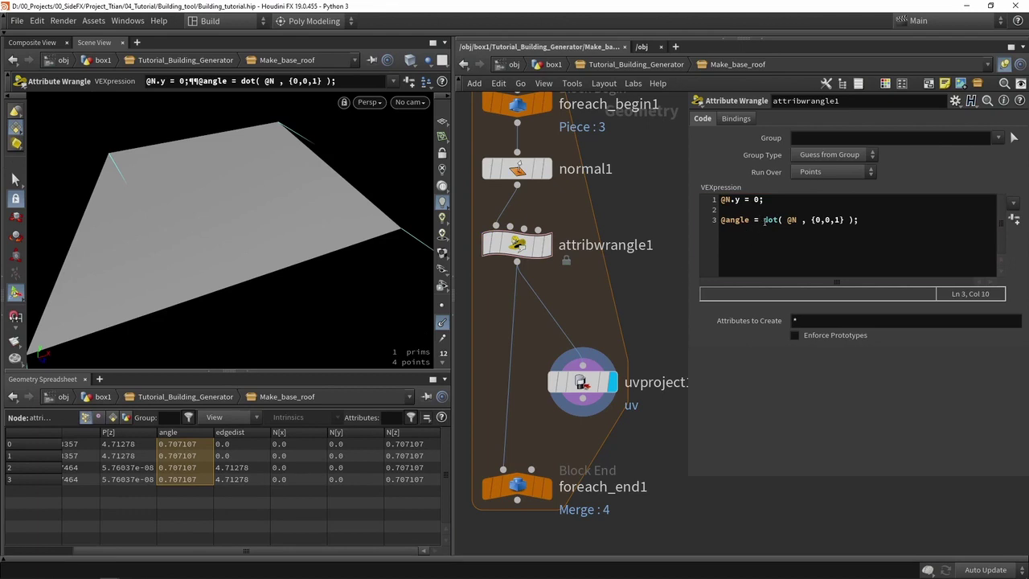
text(ac)
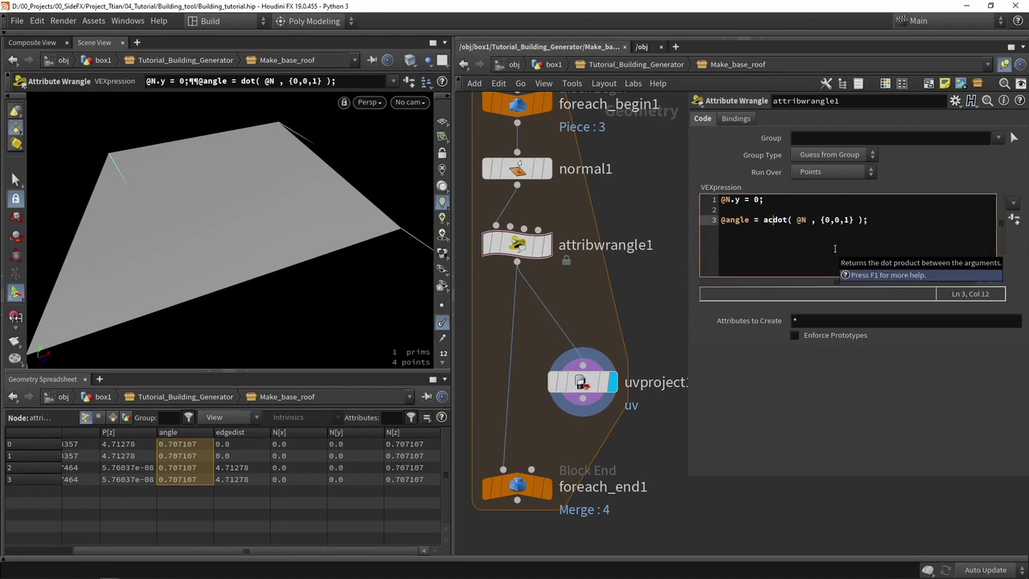
text(os()
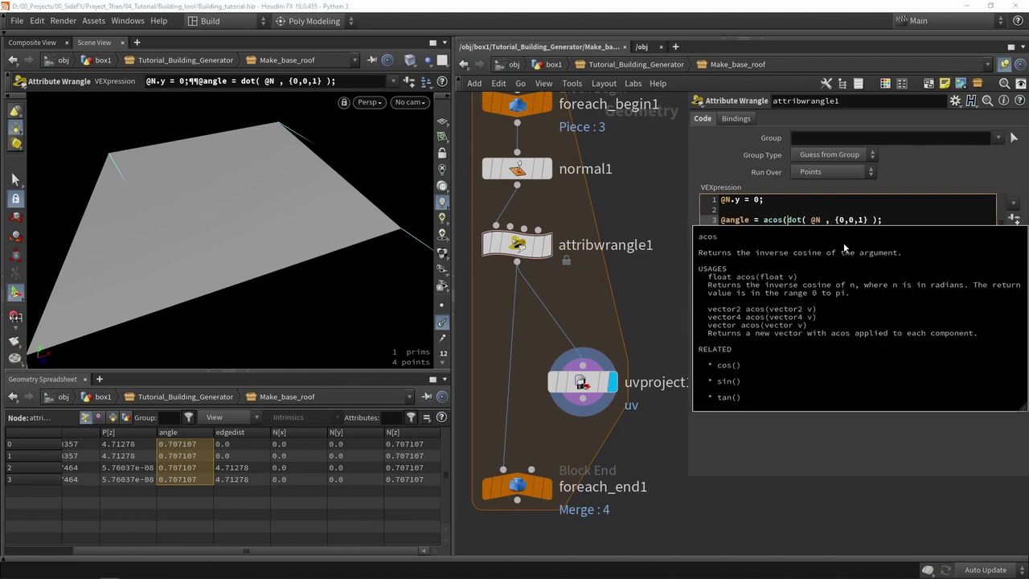
click(877, 218)
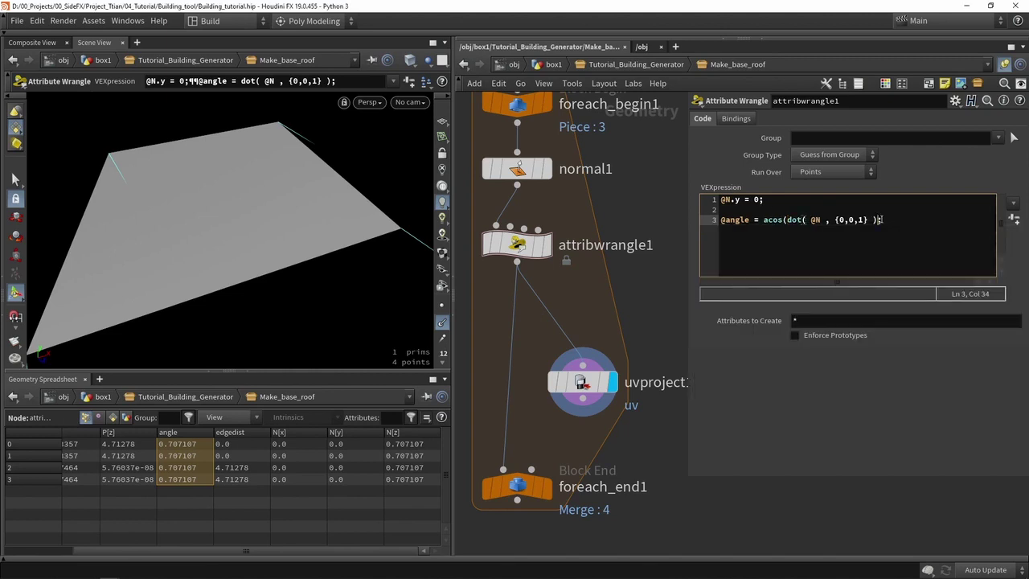
click(753, 253)
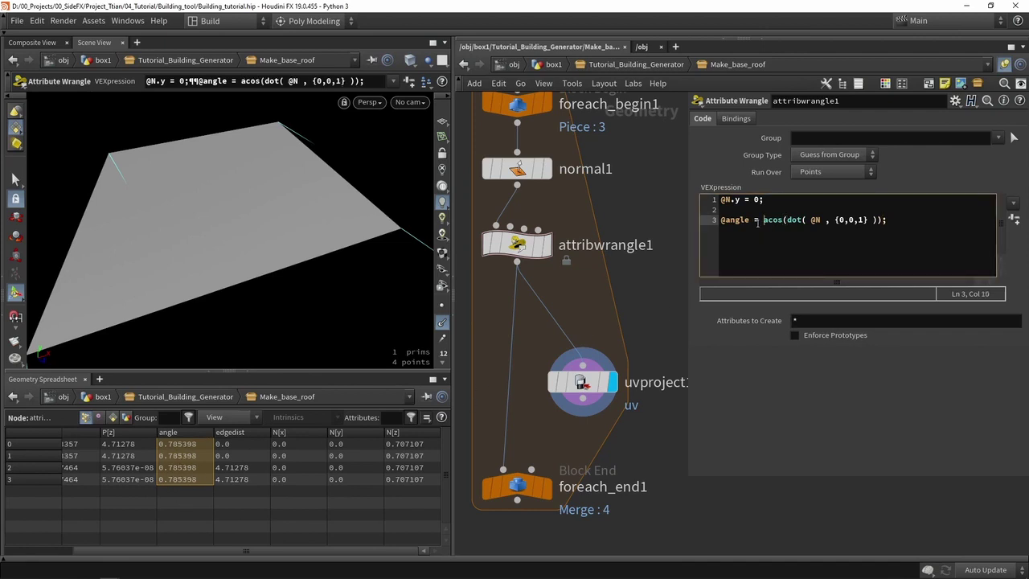
text(degrees()
key(F1)
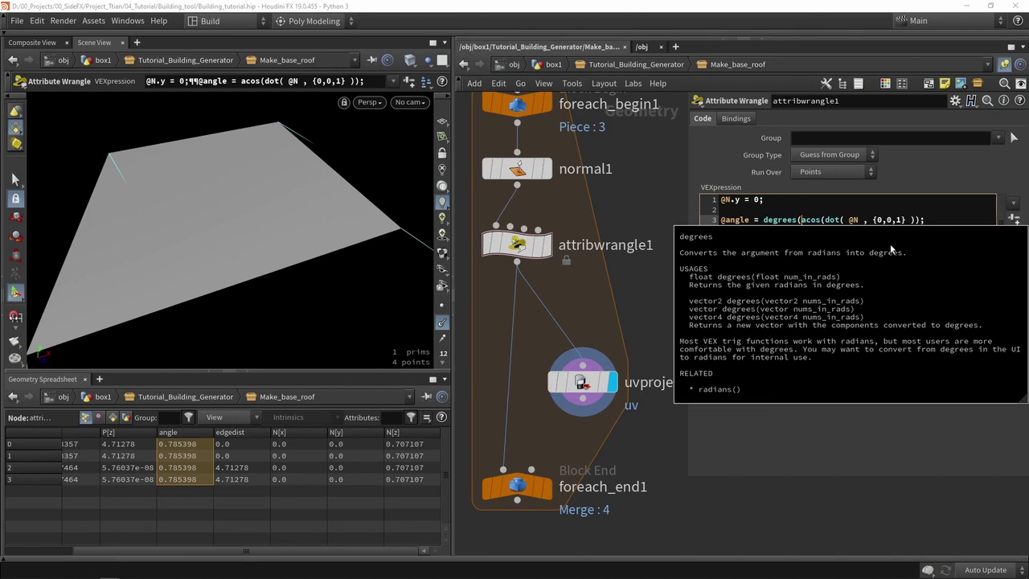
click(964, 235)
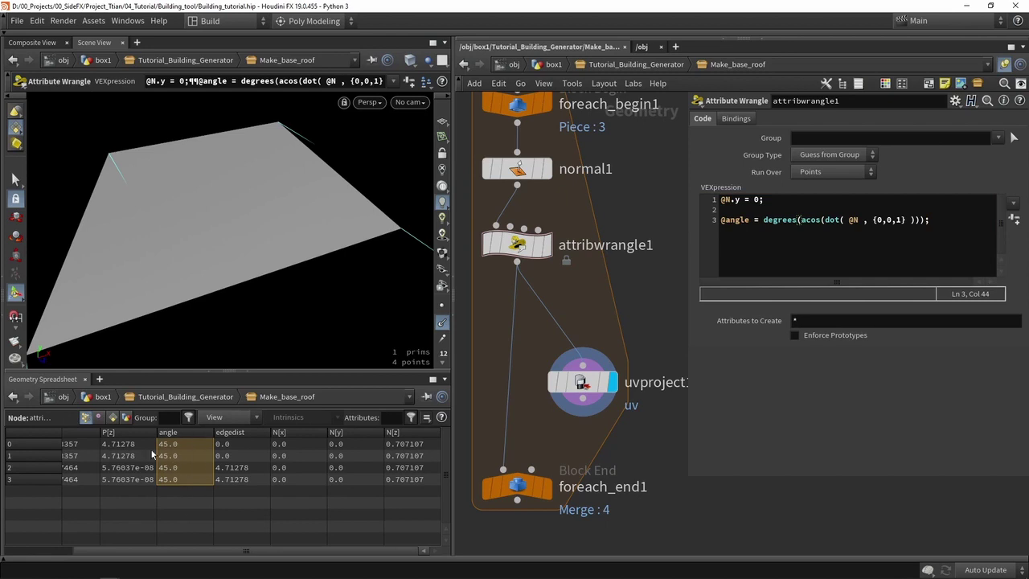
click(848, 223)
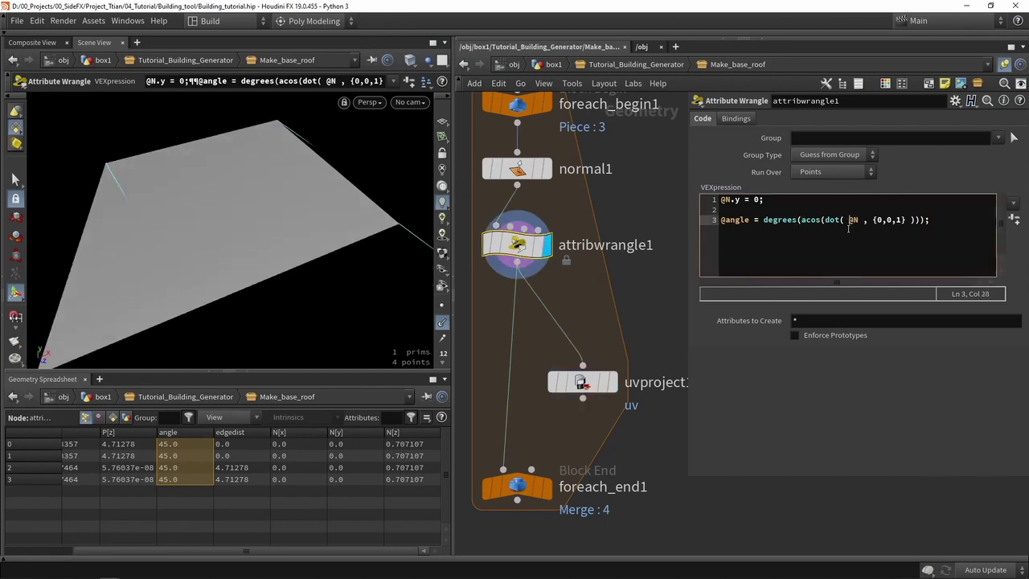
text(nor)
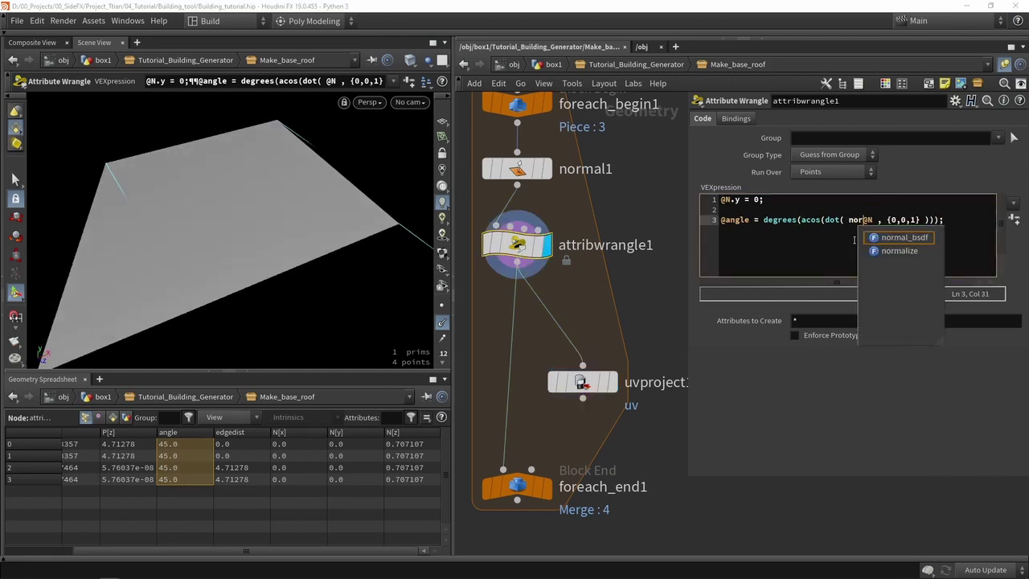
key(Return)
key(Right)
key(Right)
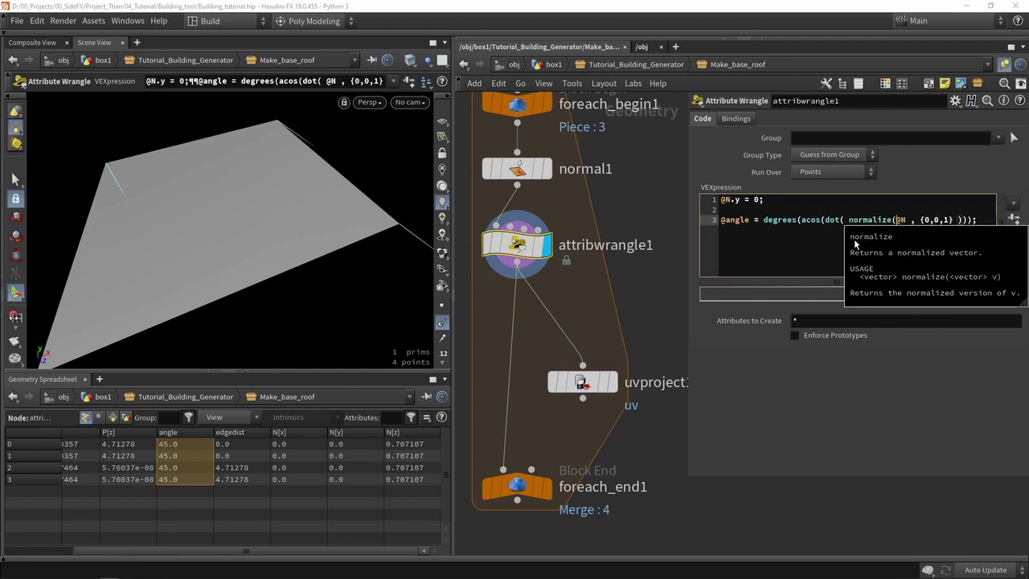
text())
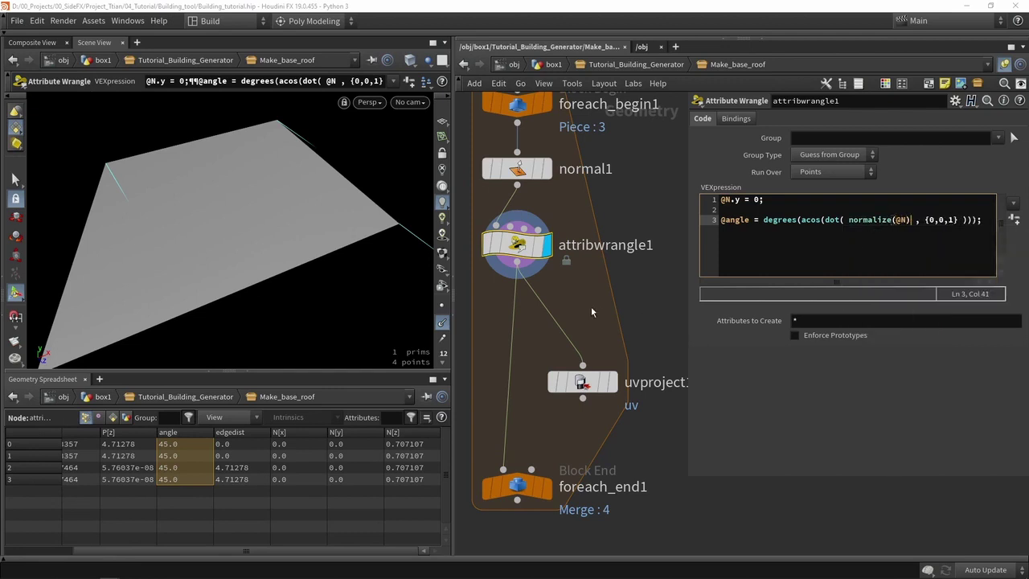
drag(769, 204, 720, 200)
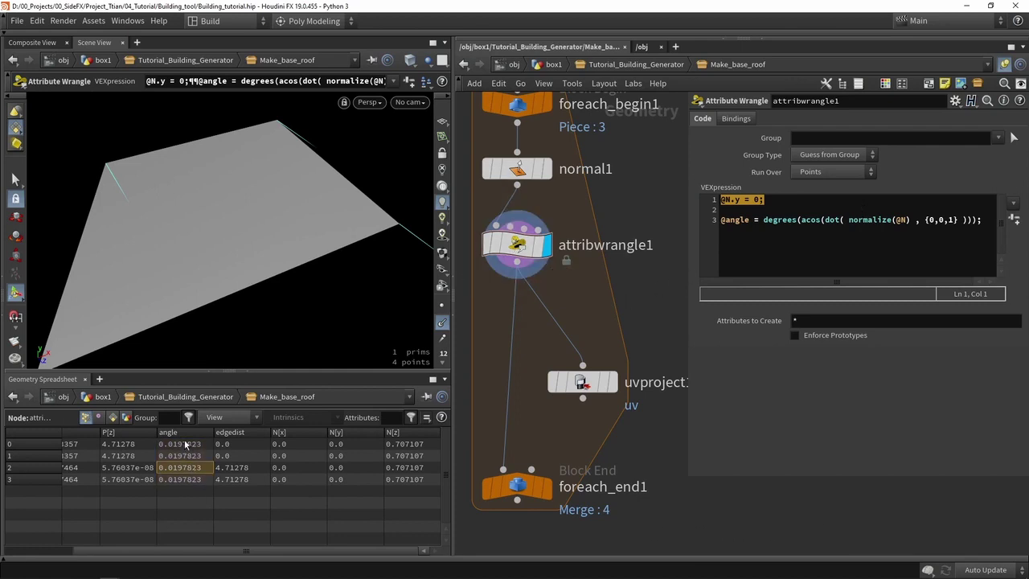
- Drive uvproject1's Rotate Y with point(0,0,"angle",0) and view the plane's UV layout
click(582, 382)
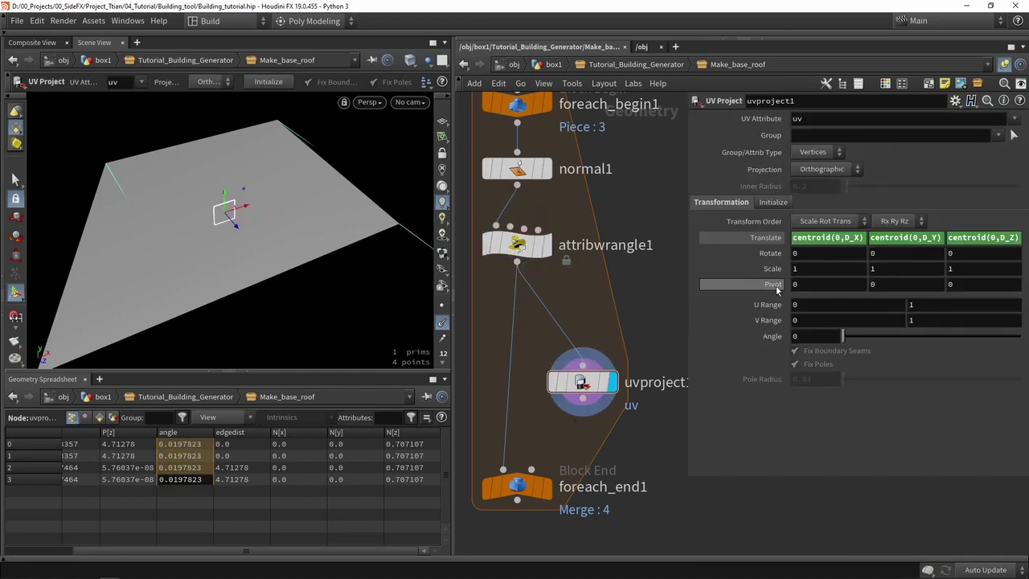
click(886, 253)
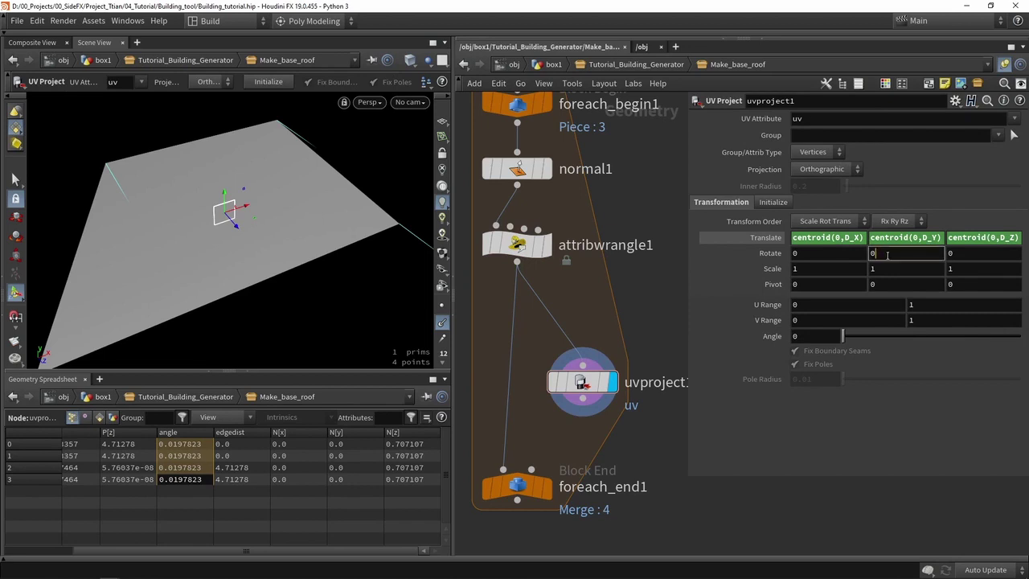
text(p)
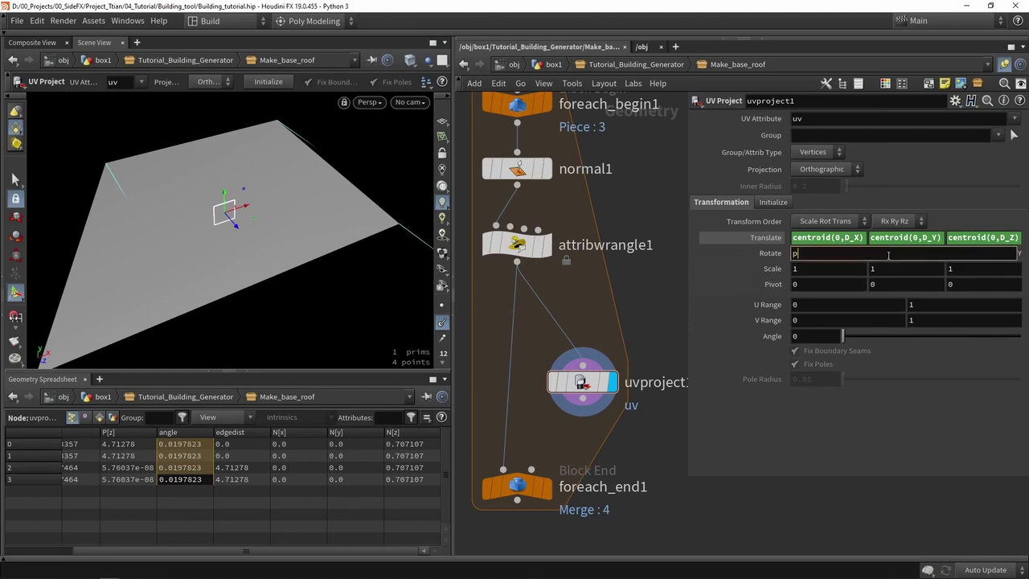
text(oint(0,0)
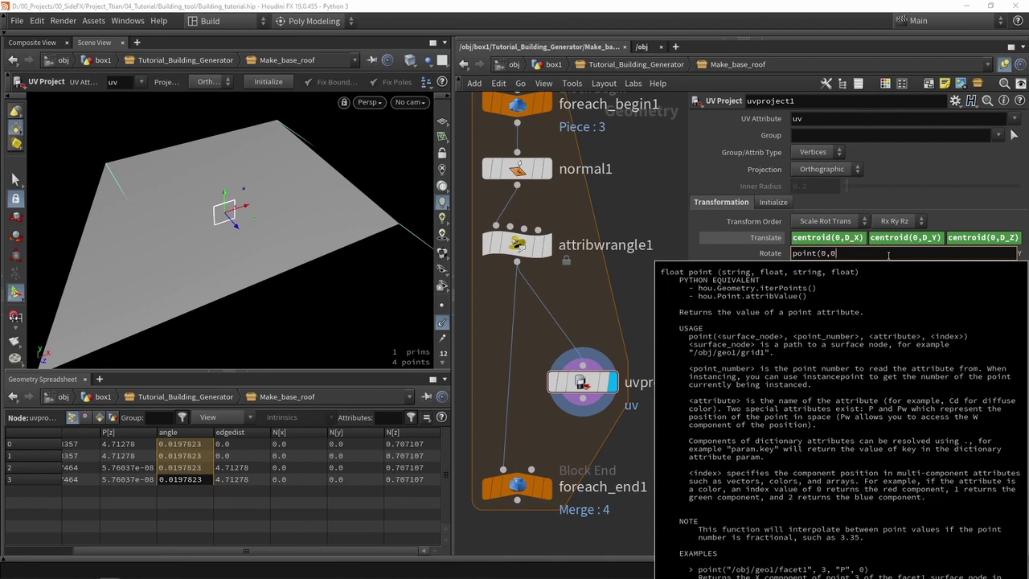
text(,"angle)
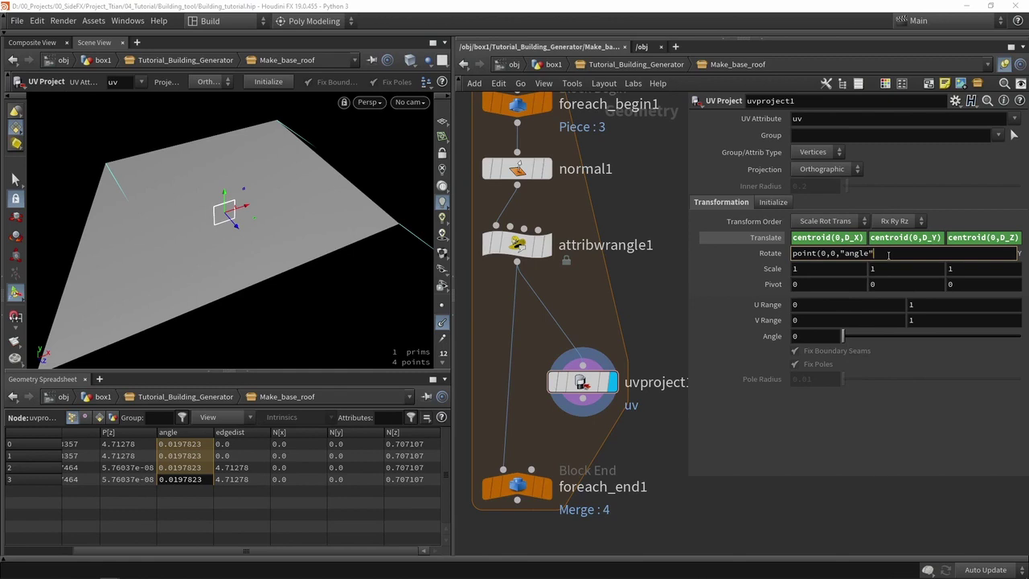
text(",0)
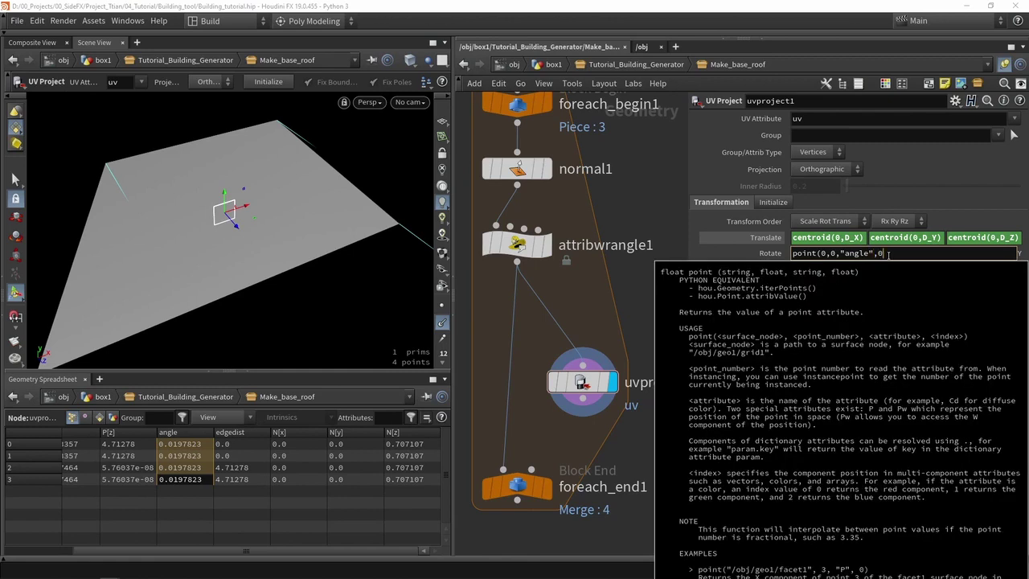
text())
key(Return)
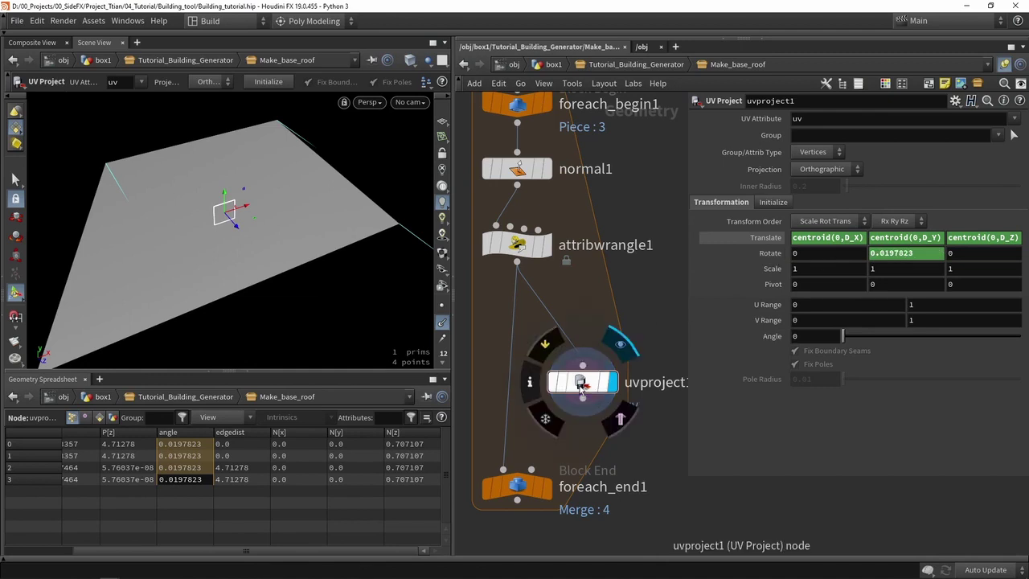
key(Escape)
drag(265, 260, 233, 225)
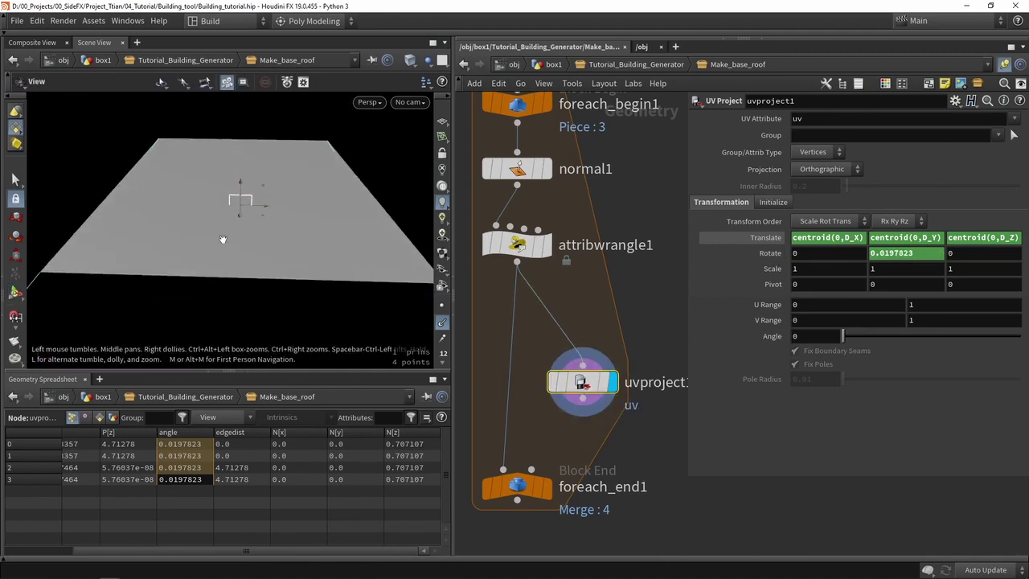
key(space+5)
- Insert uvproject1 between attribwrangle1 and foreach_end1 and display foreach_end1's output
key(h)
key(Return)
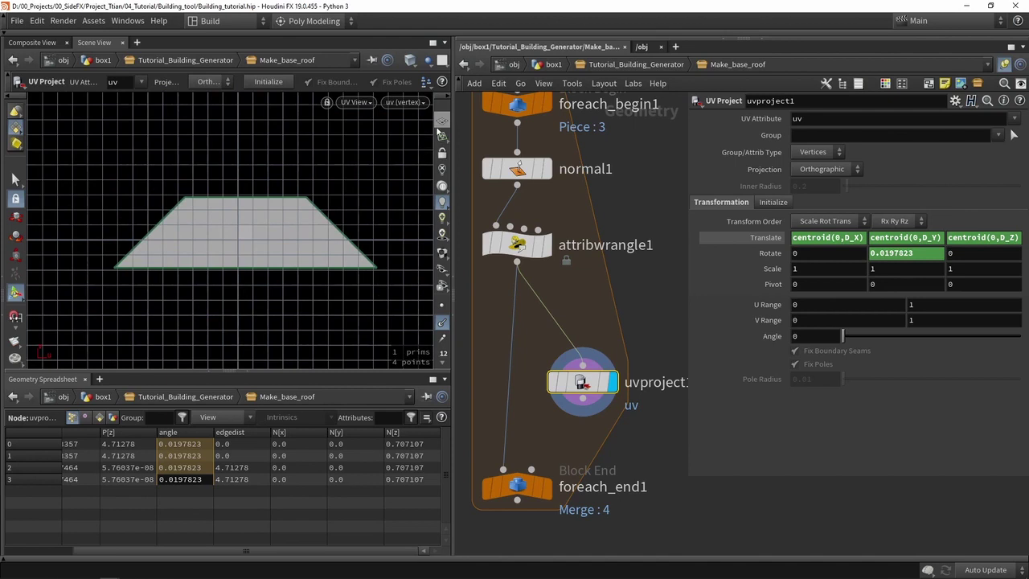
drag(575, 409, 502, 469)
drag(581, 382, 517, 338)
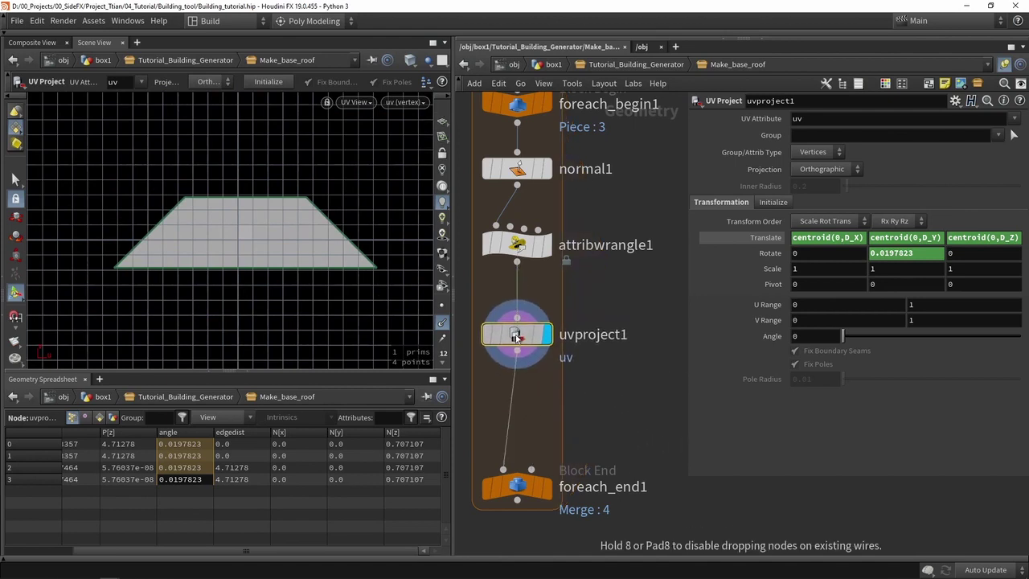
click(547, 487)
click(516, 486)
- Inspect the checkered four-face roof in perspective, toggling wireframe and shaded display
scroll(297, 224, up, 2)
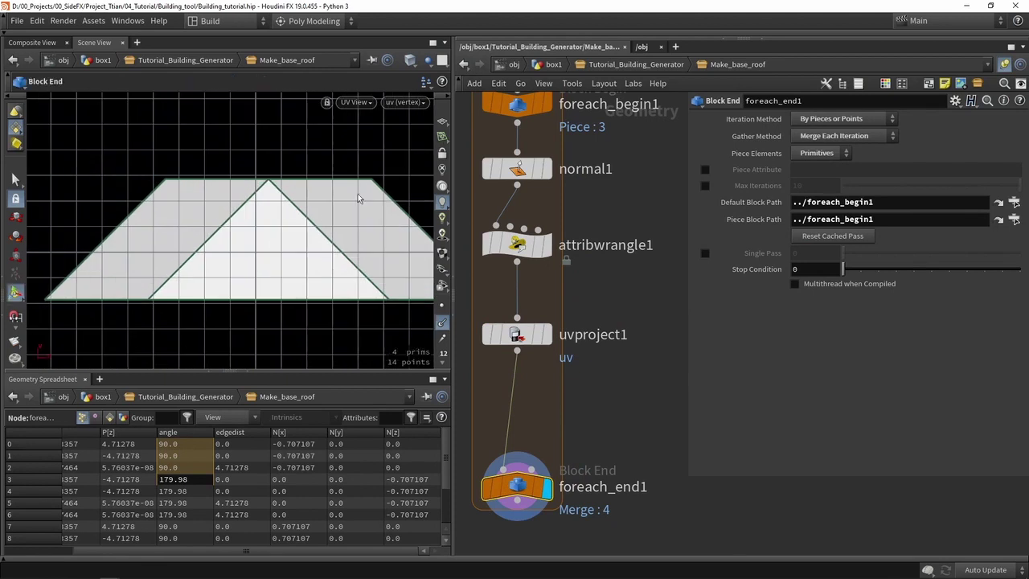
click(249, 372)
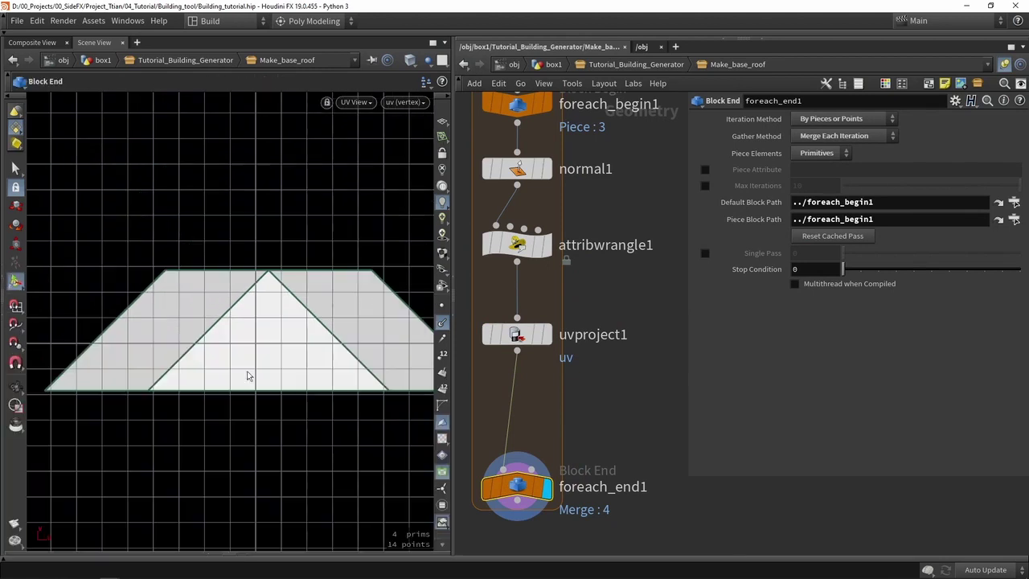
key(space+1)
key(w)
key(w)
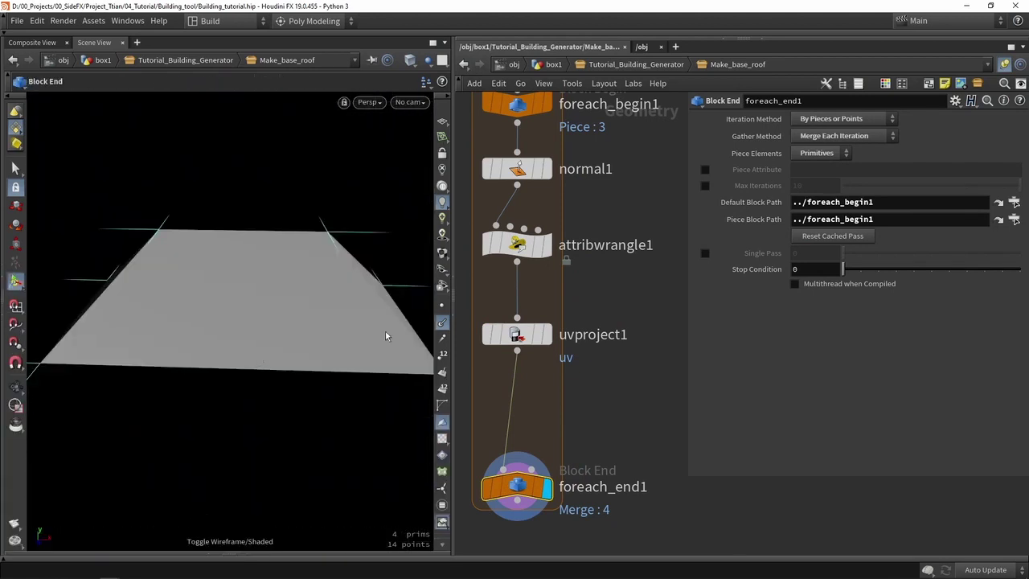
key(Escape)
mouse_move(361, 378)
mouse_down()
mouse_move(246, 351)
mouse_move(342, 331)
mouse_move(275, 361)
mouse_move(280, 317)
mouse_move(252, 372)
mouse_move(226, 384)
mouse_move(241, 377)
mouse_up()
scroll(599, 406, down, 5)
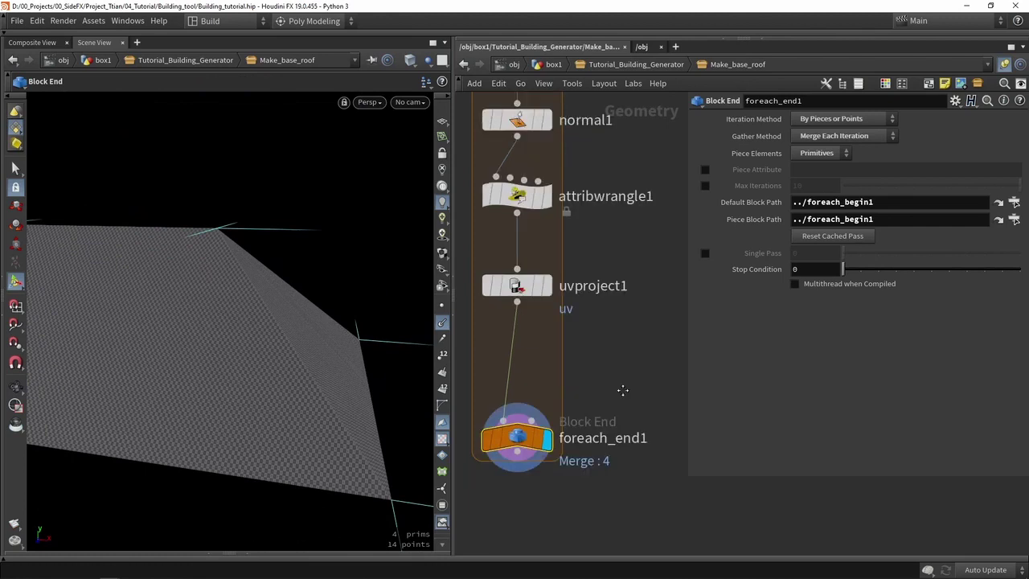
key(Tab)
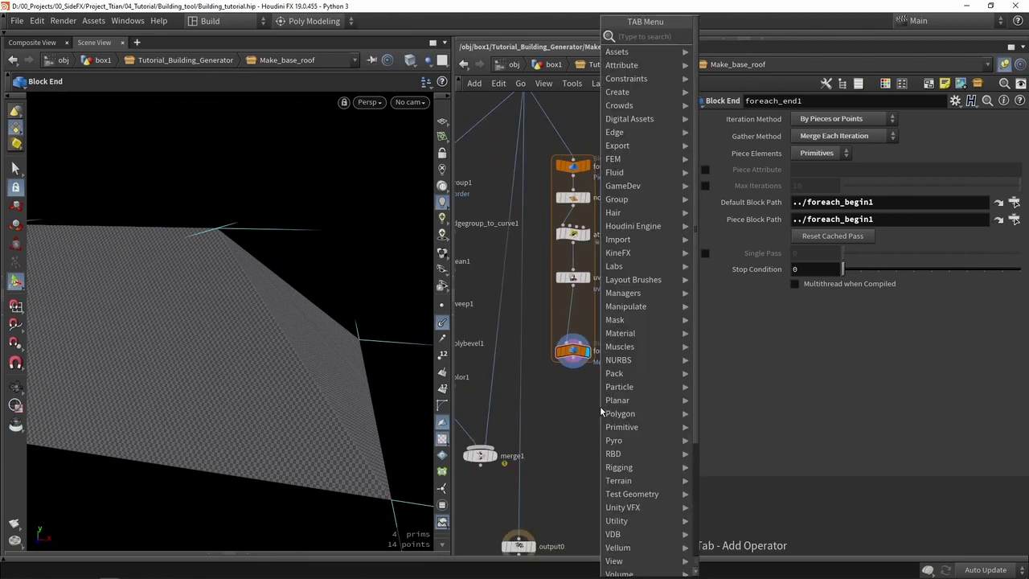
- Add a uvtransform1 node below foreach_end1, wire it in, and display it
text(uv tr)
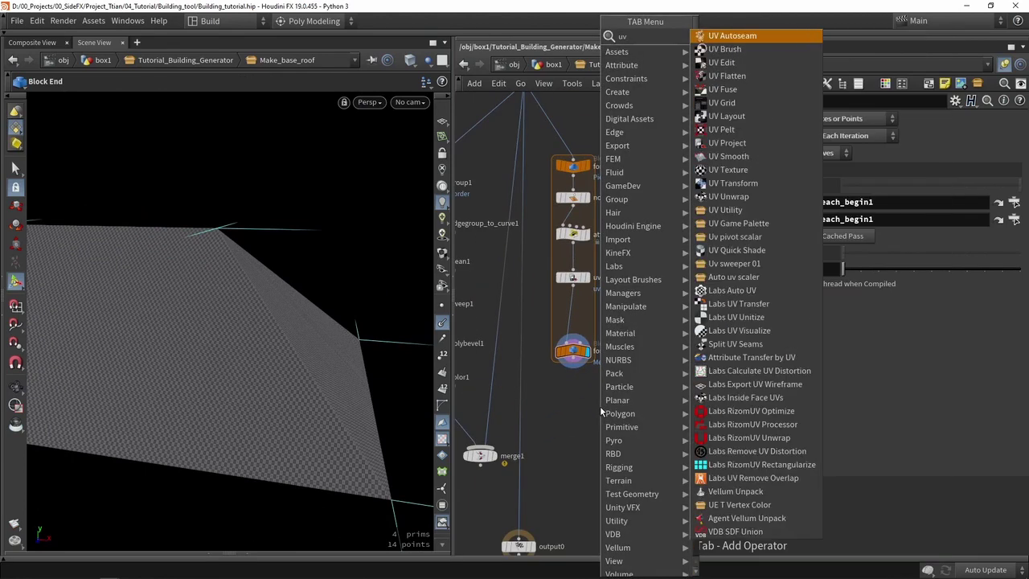
key(Return)
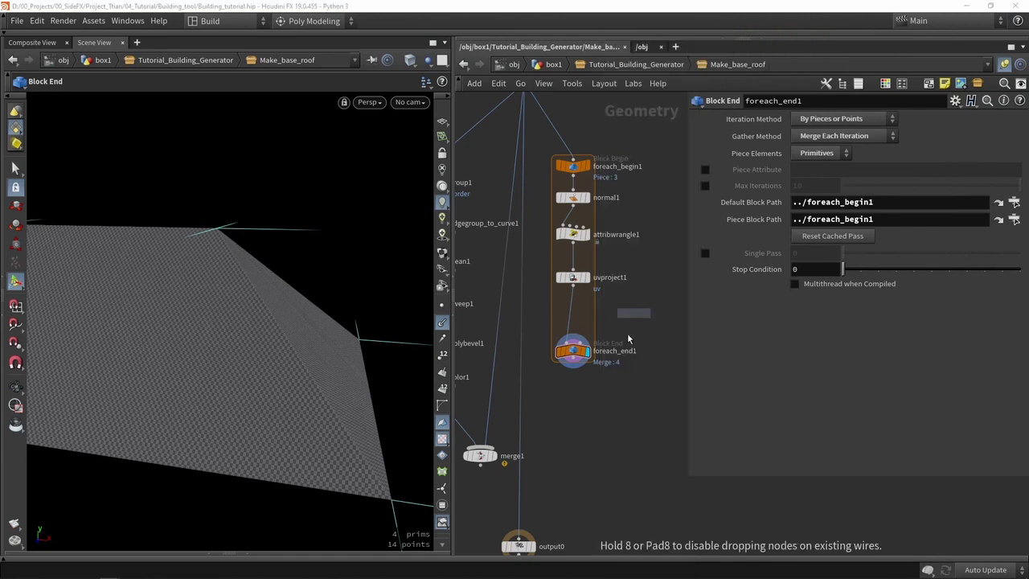
click(573, 385)
scroll(575, 352, up, 3)
drag(576, 352, 575, 424)
click(613, 452)
- Set uvtransform1's UV Scale to 0.1 so the roof shows larger checker tiles
key(Escape)
drag(296, 356, 425, 330)
key(Return)
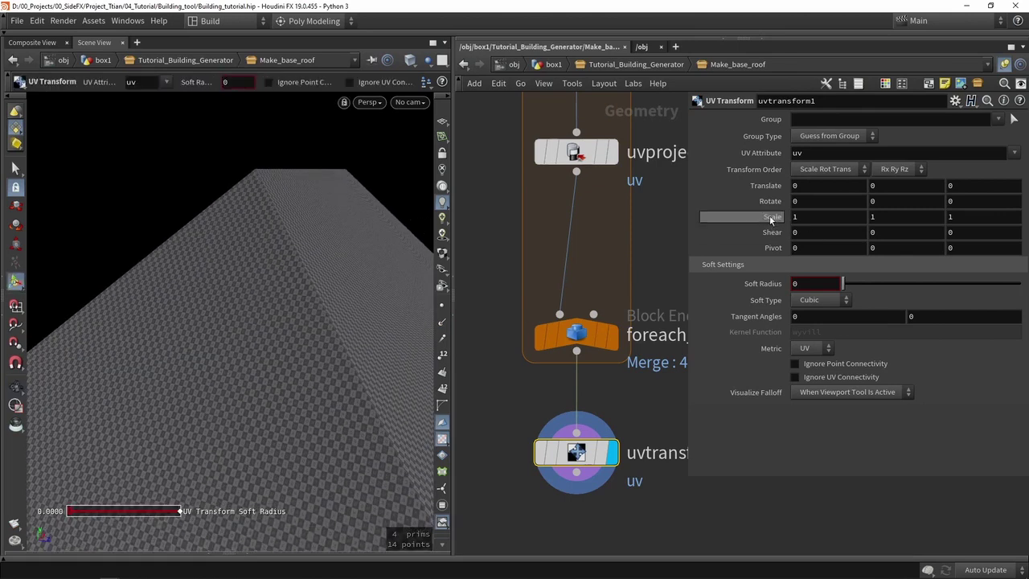
middle_drag(760, 230, 706, 218)
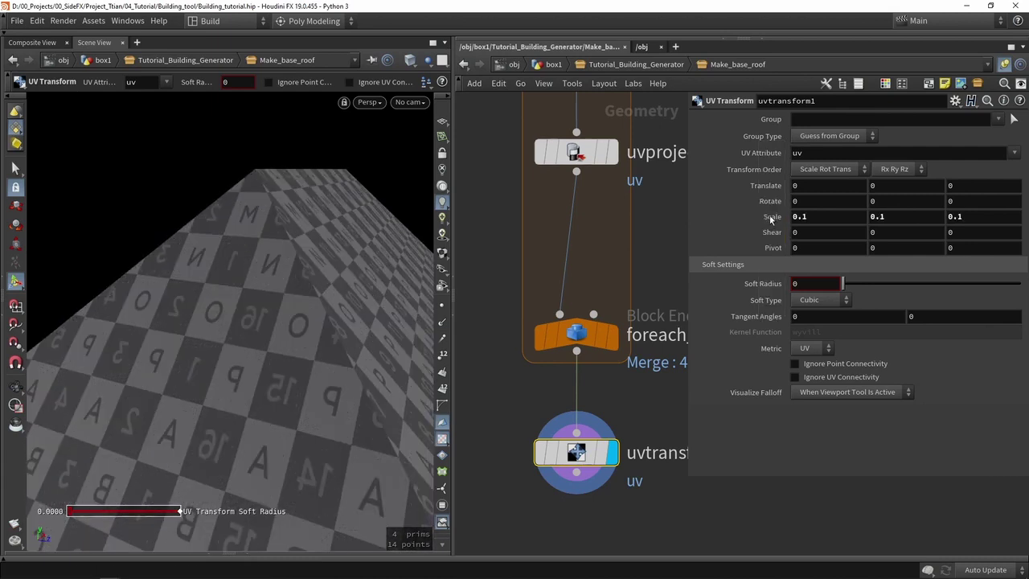
key(Escape)
scroll(230, 340, down, 3)
drag(229, 340, 265, 347)
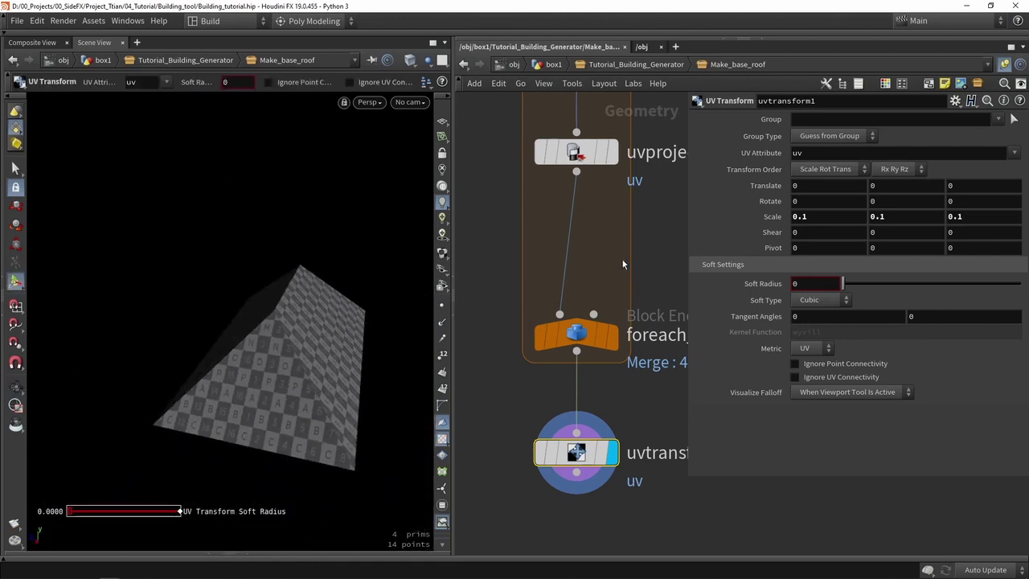
scroll(511, 221, down, 4)
middle_drag(604, 370, 566, 375)
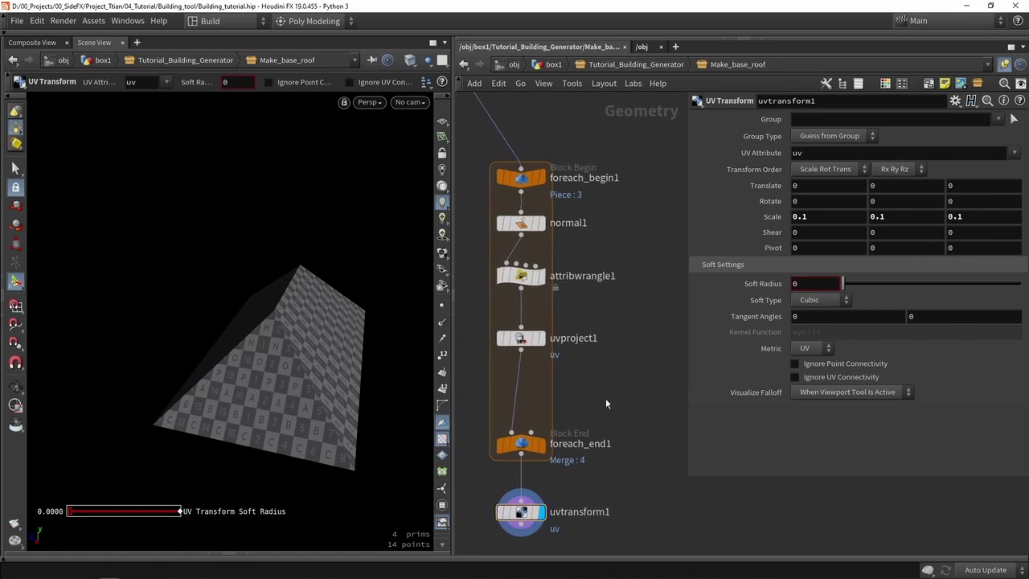
- Add a uvflatten1 node fed by foreach_begin1 beside the loop body
key(Tab)
text(fla)
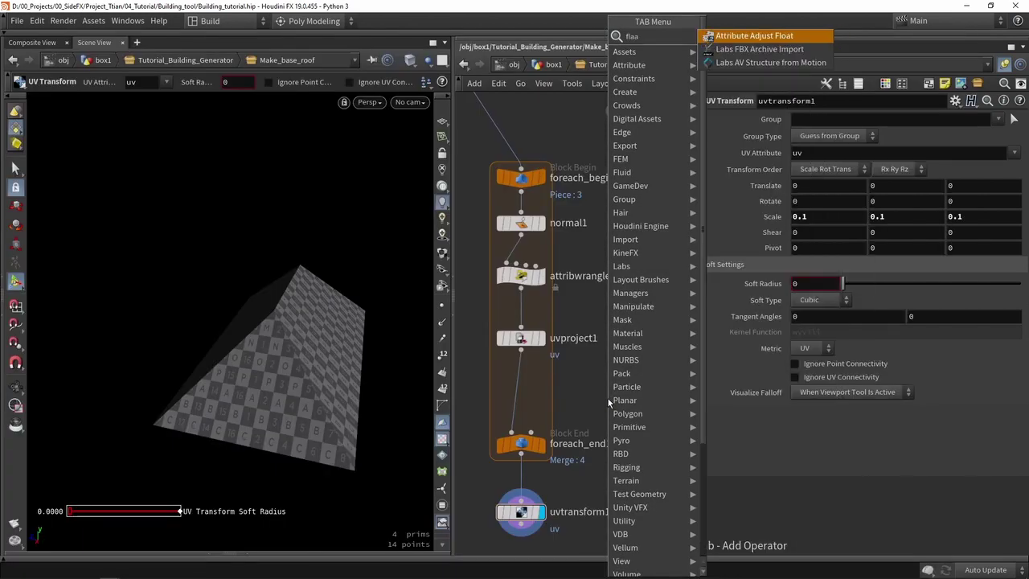
key(Return)
click(607, 394)
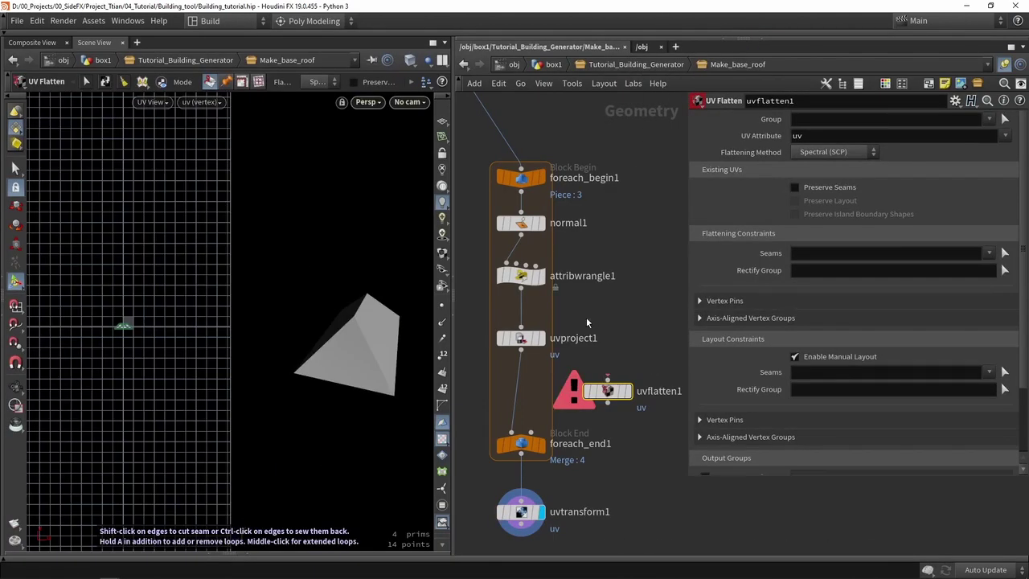
click(520, 190)
click(607, 386)
drag(606, 391, 640, 319)
- Wire uvflatten1 into foreach_end1 and inspect the flattened roof from several angles
key(Escape)
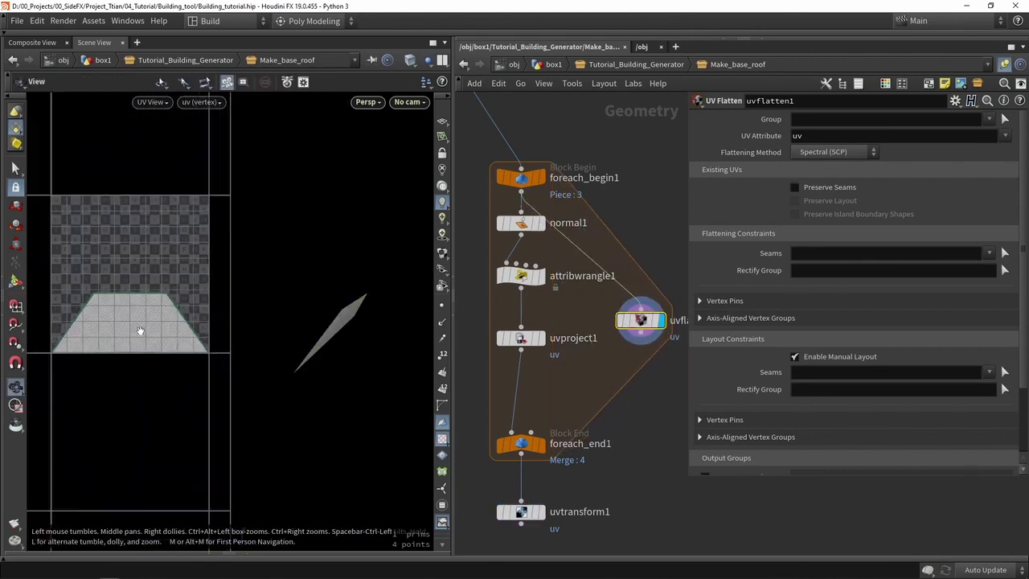
key(Return)
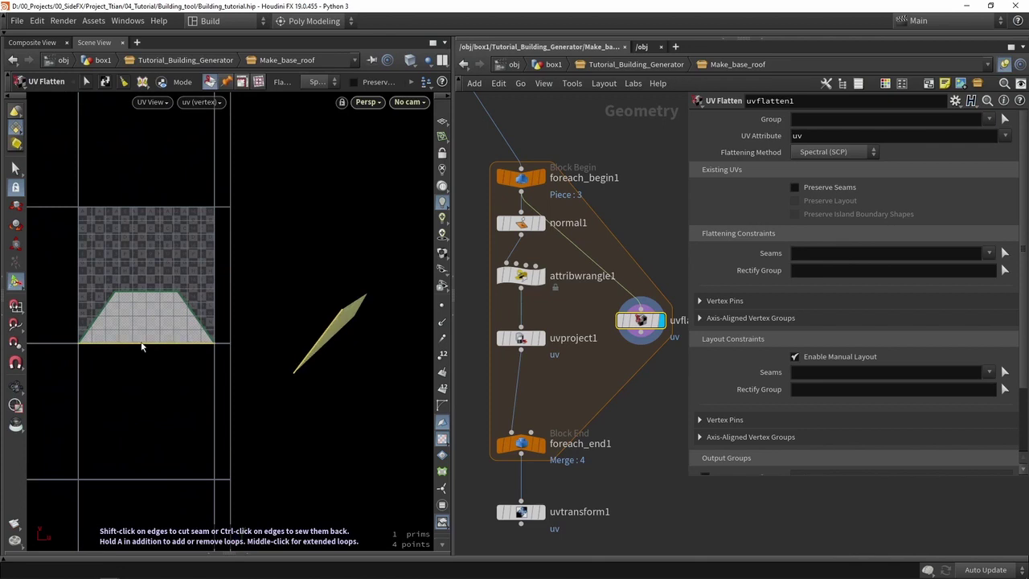
click(640, 333)
click(512, 431)
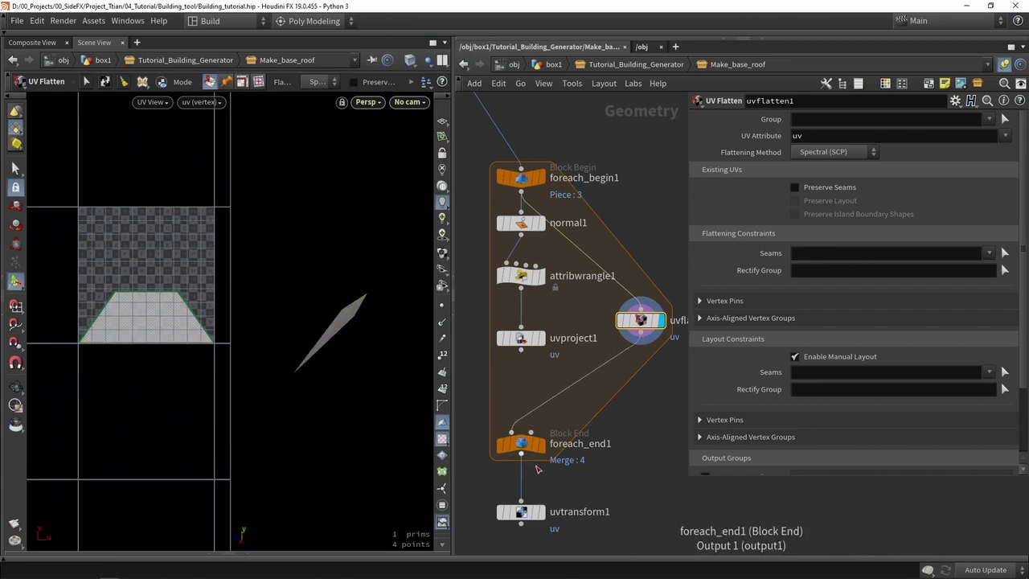
click(521, 444)
key(Escape)
drag(265, 353, 182, 385)
scroll(181, 384, up, 5)
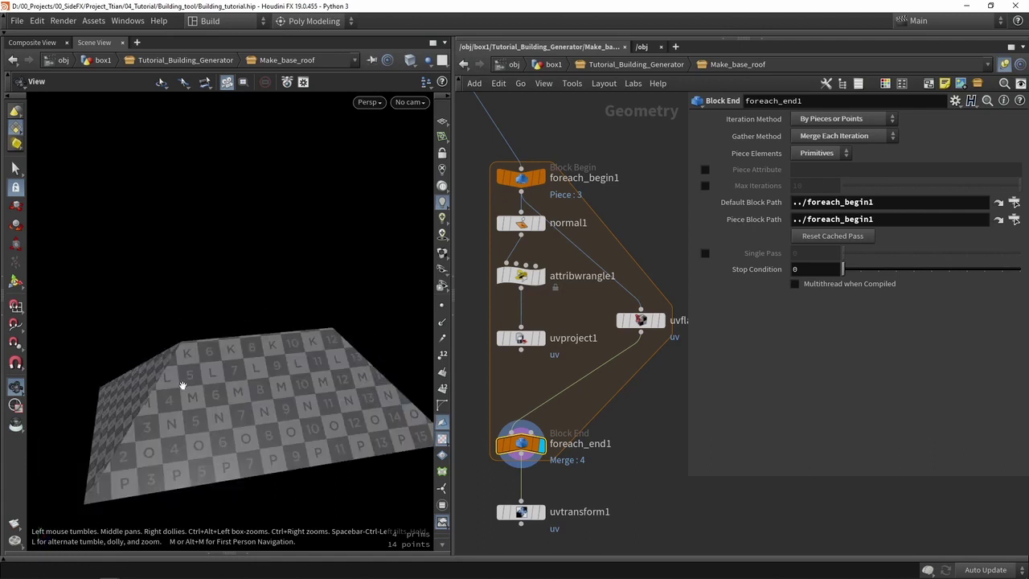
scroll(177, 380, up, 3)
key(Return)
drag(215, 348, 154, 398)
scroll(605, 373, down, 1)
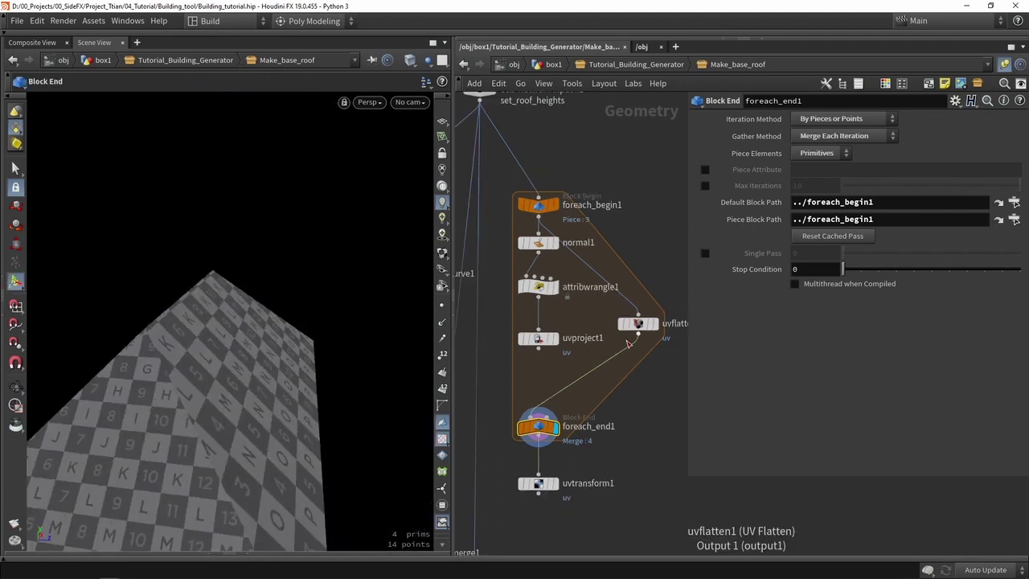
middle_drag(639, 366, 611, 377)
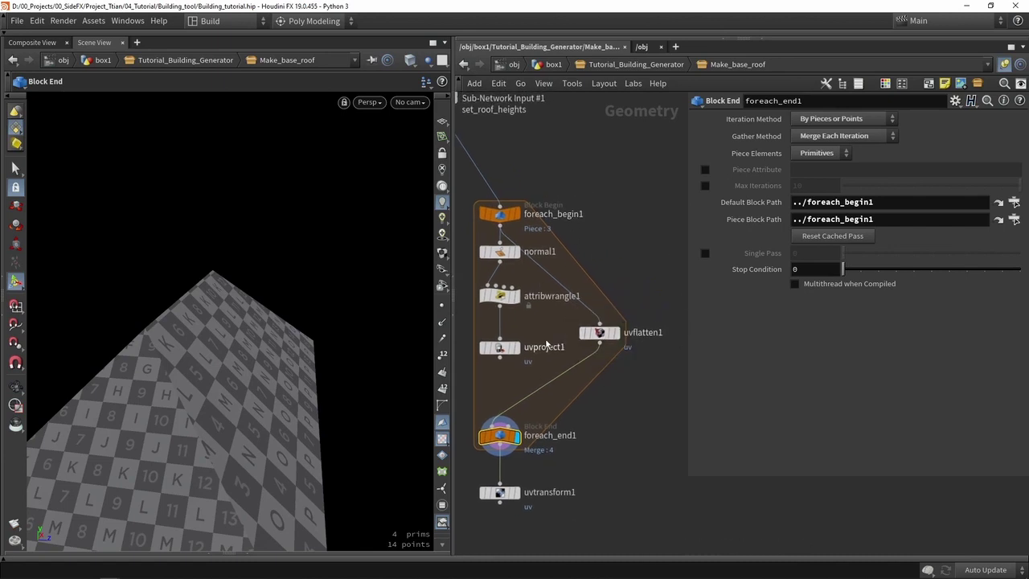
- Reconnect uvproject1 into foreach_end1, display uvtransform1's checkered roof, and widen the network editor
scroll(474, 378, up, 3)
middle_drag(476, 379, 510, 380)
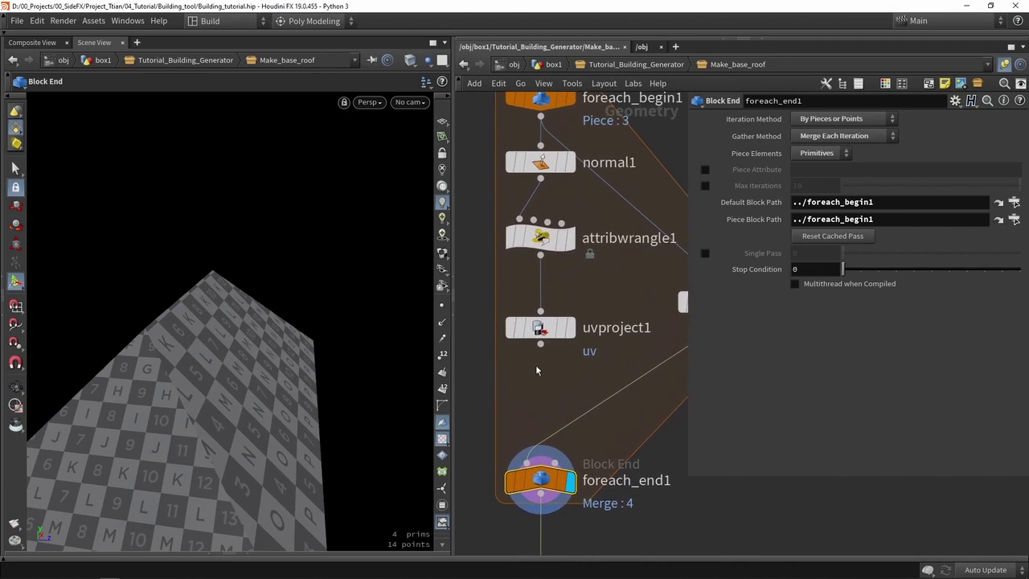
click(540, 455)
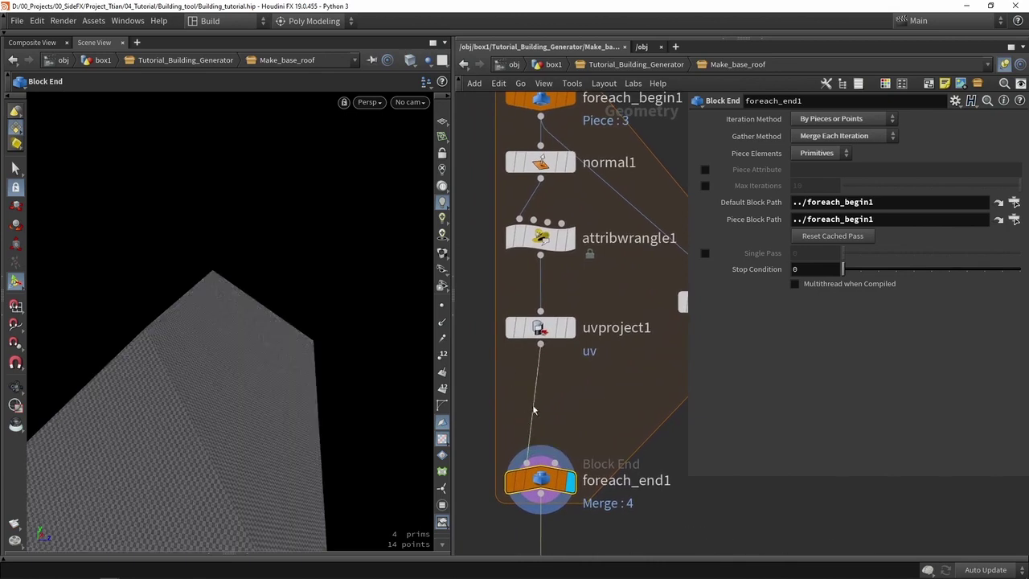
click(540, 327)
drag(305, 385, 345, 337)
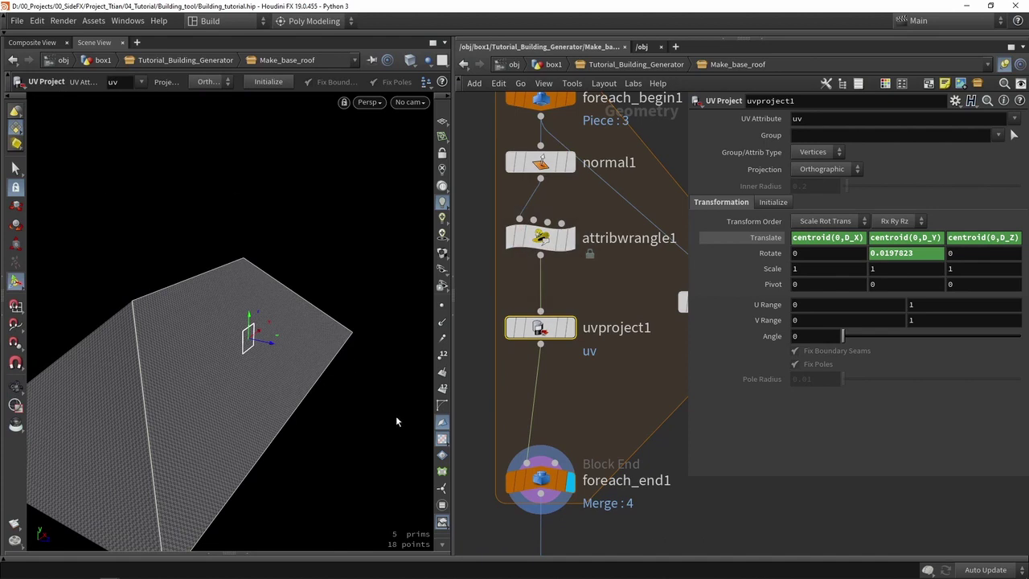
scroll(575, 428, down, 3)
click(573, 415)
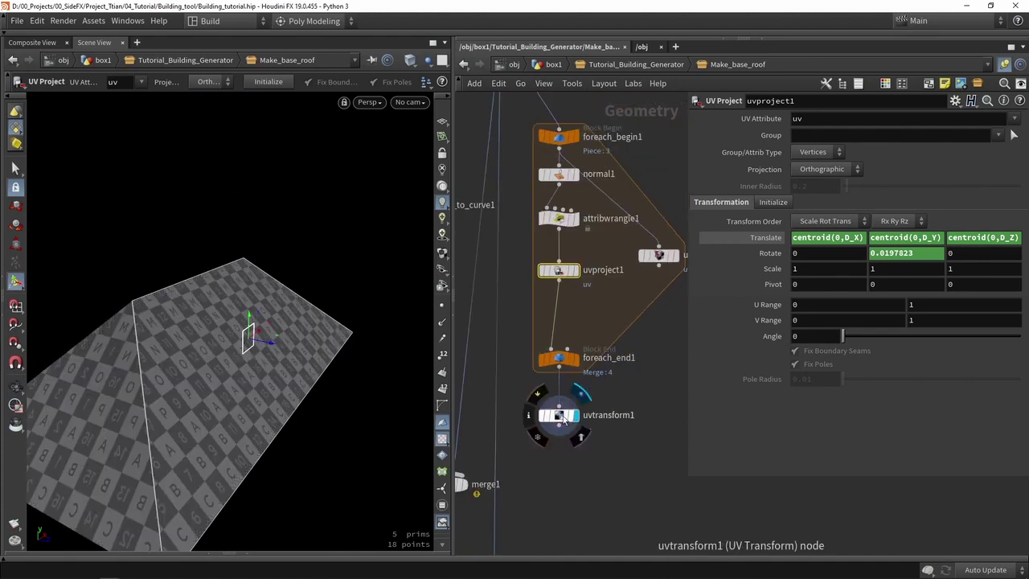
click(557, 415)
drag(291, 401, 223, 375)
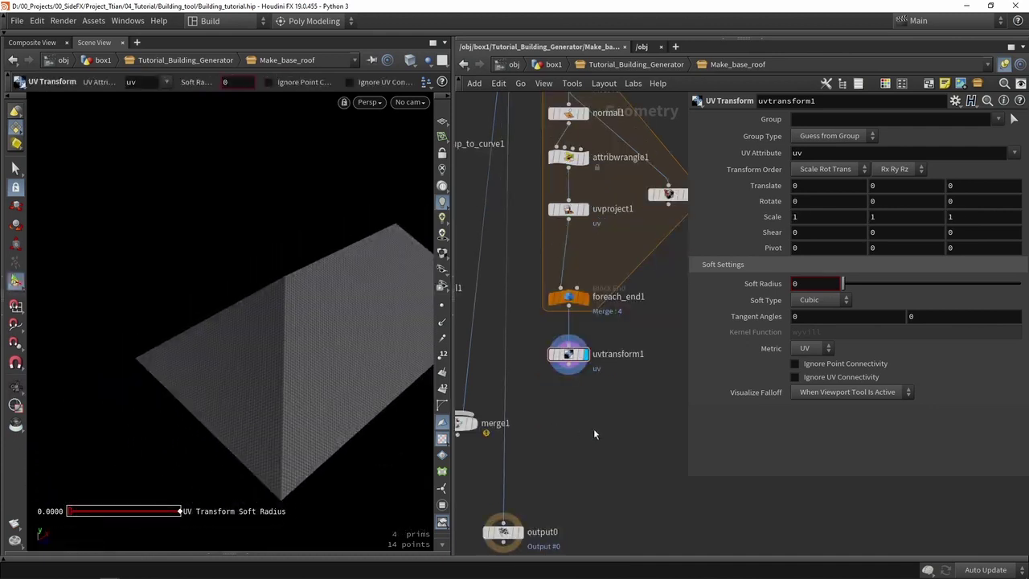
drag(453, 459, 370, 459)
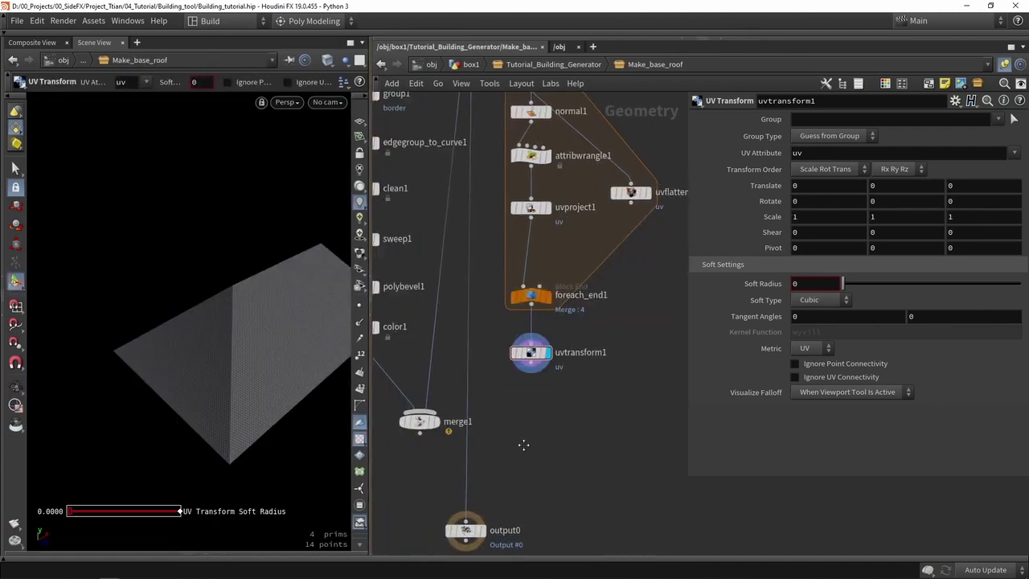
- Remove output0's input wire and feed uvtransform1 and color1 into merge1
middle_drag(435, 463, 518, 427)
click(551, 448)
key(Delete)
drag(507, 391, 553, 447)
drag(613, 325, 524, 420)
drag(441, 299, 549, 427)
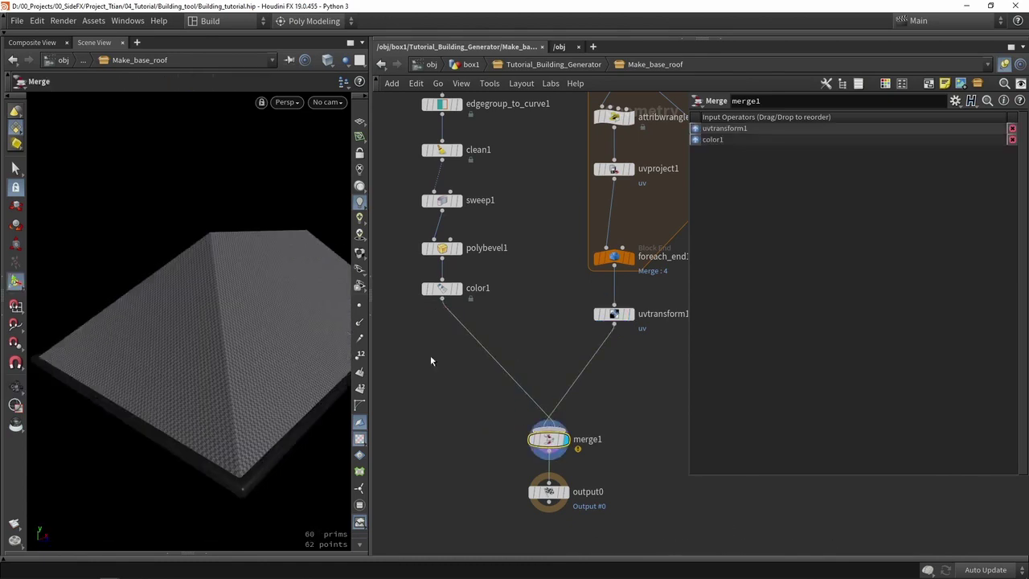
- Check sweep1's UV settings and bypass color1 so the eave shows checker UVs
middle_drag(430, 344, 444, 400)
click(448, 257)
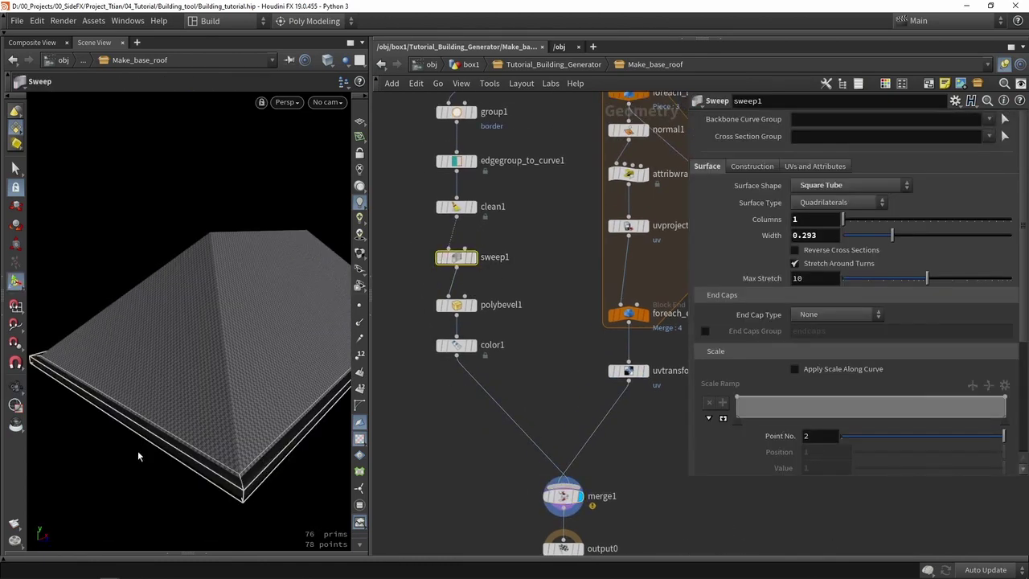
scroll(280, 336, up, 5)
key(space+h)
scroll(250, 326, up, 5)
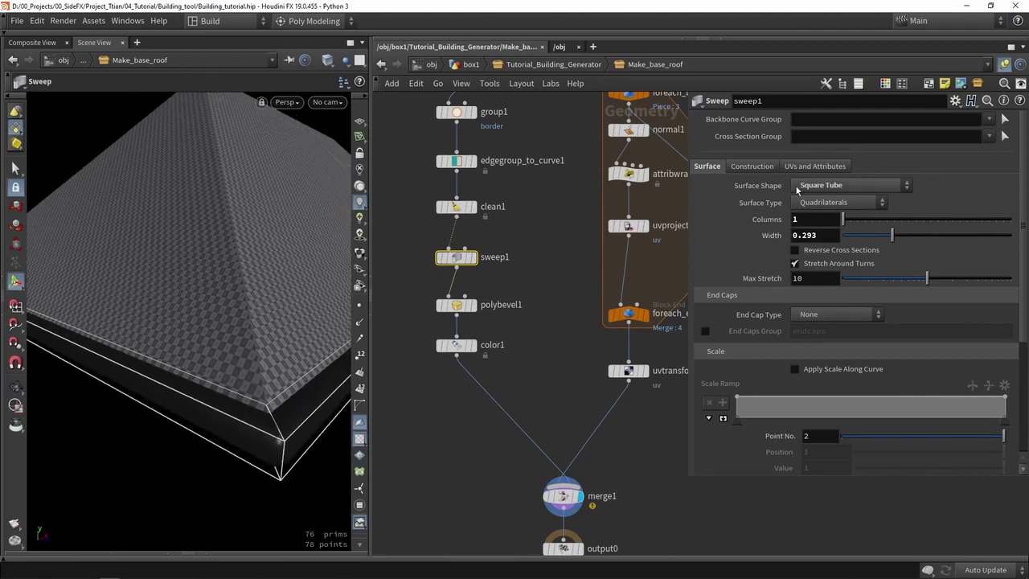
click(814, 166)
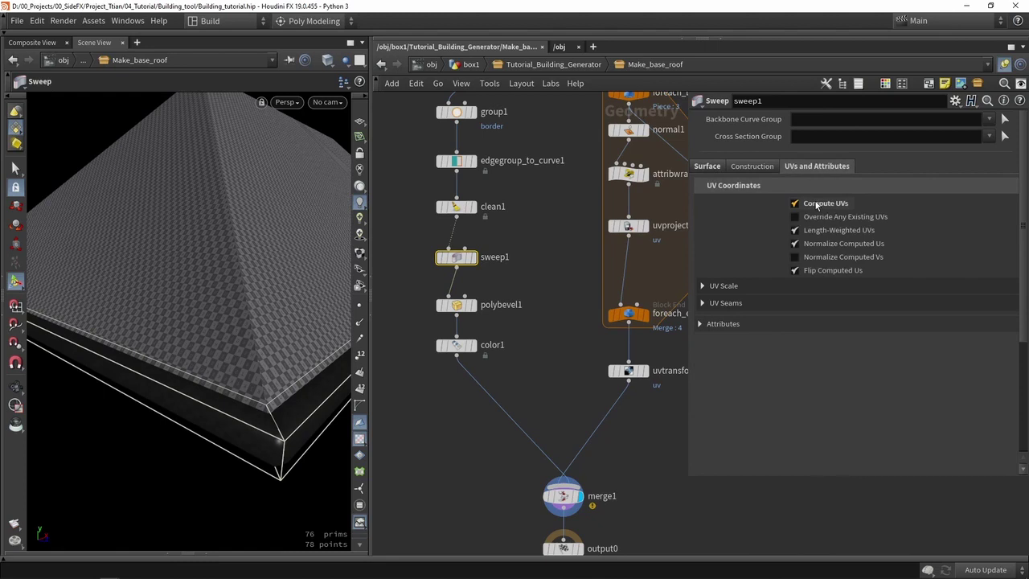
click(440, 344)
- Inspect the checkered eave from several angles and display output0's merged roof
mouse_move(257, 408)
mouse_down()
mouse_move(276, 415)
mouse_move(238, 394)
mouse_move(226, 422)
mouse_move(298, 367)
mouse_move(287, 426)
mouse_move(265, 454)
mouse_move(230, 438)
mouse_up()
key(Return)
key(w)
key(w)
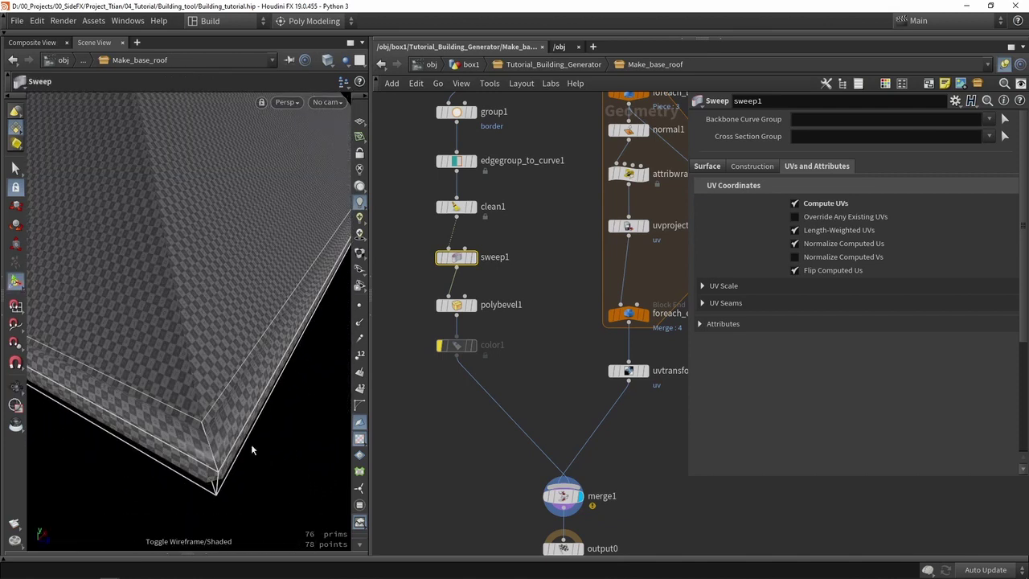
key(Escape)
drag(258, 418, 102, 445)
key(Return)
drag(204, 388, 238, 372)
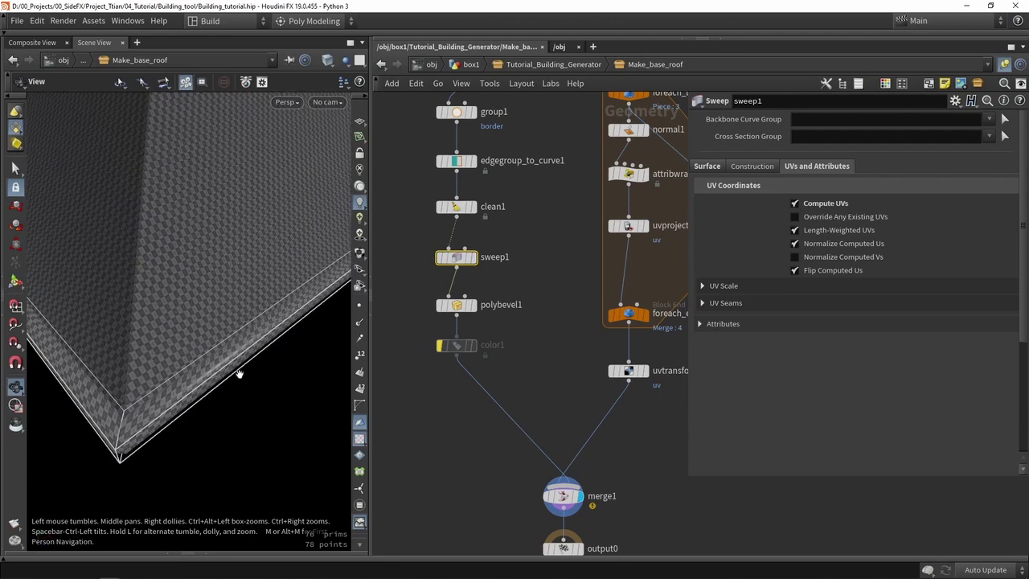
key(h)
scroll(518, 365, up, 3)
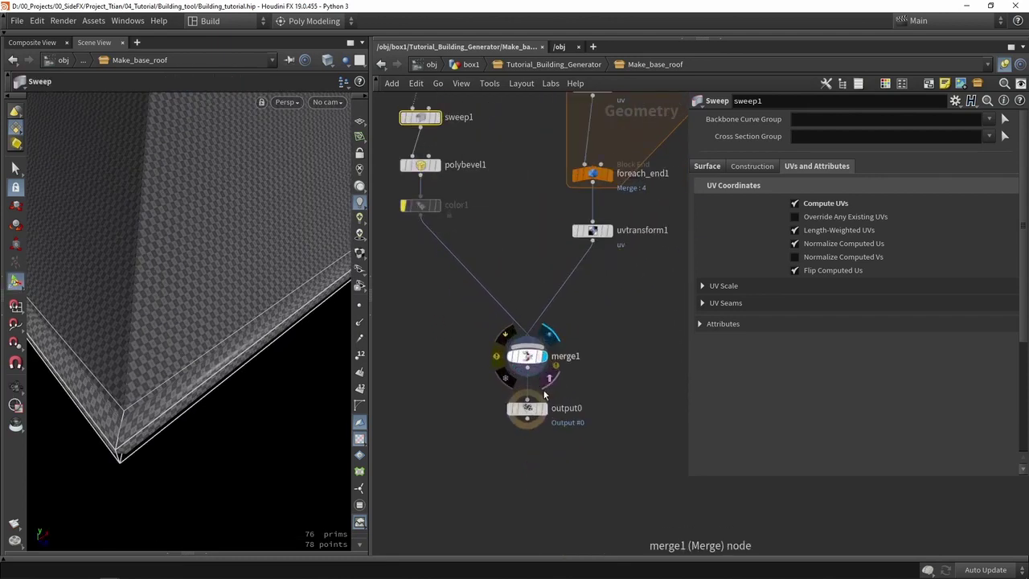
click(528, 410)
drag(233, 354, 393, 324)
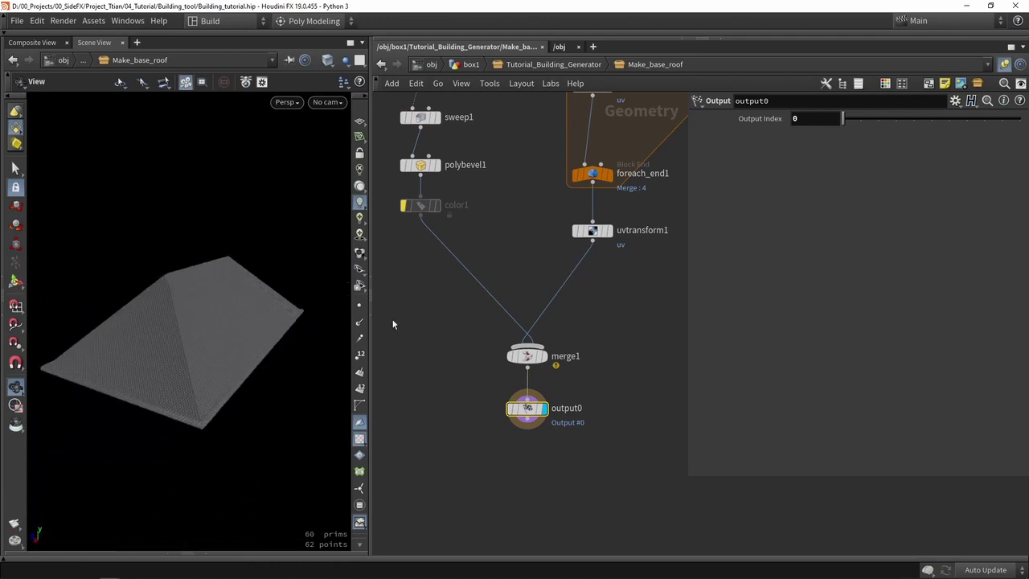
- In Tutorial_Building_Generator, tidy the roof foreach block under Make_base_roof and move the output node lower
click(546, 64)
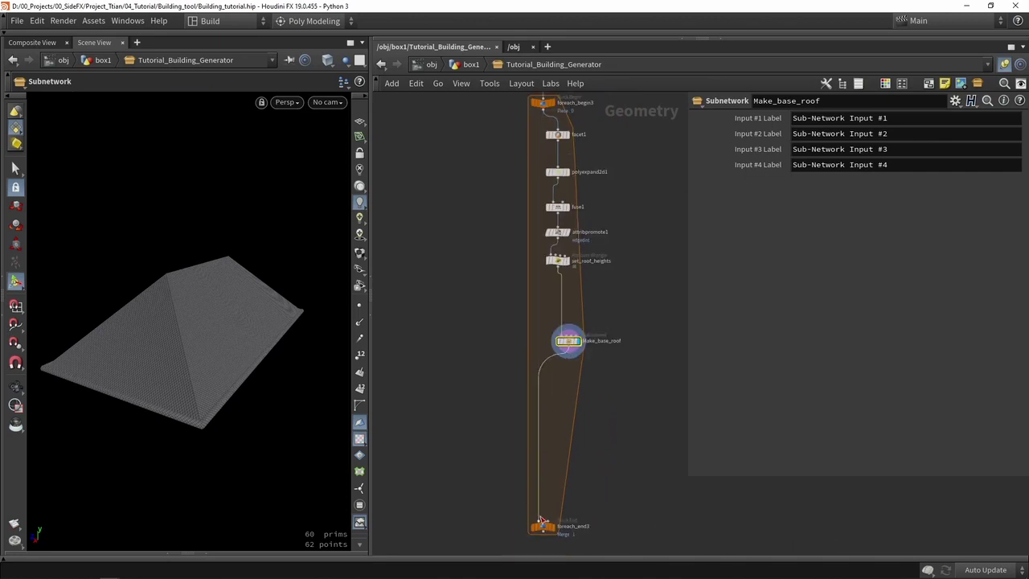
drag(549, 480, 550, 422)
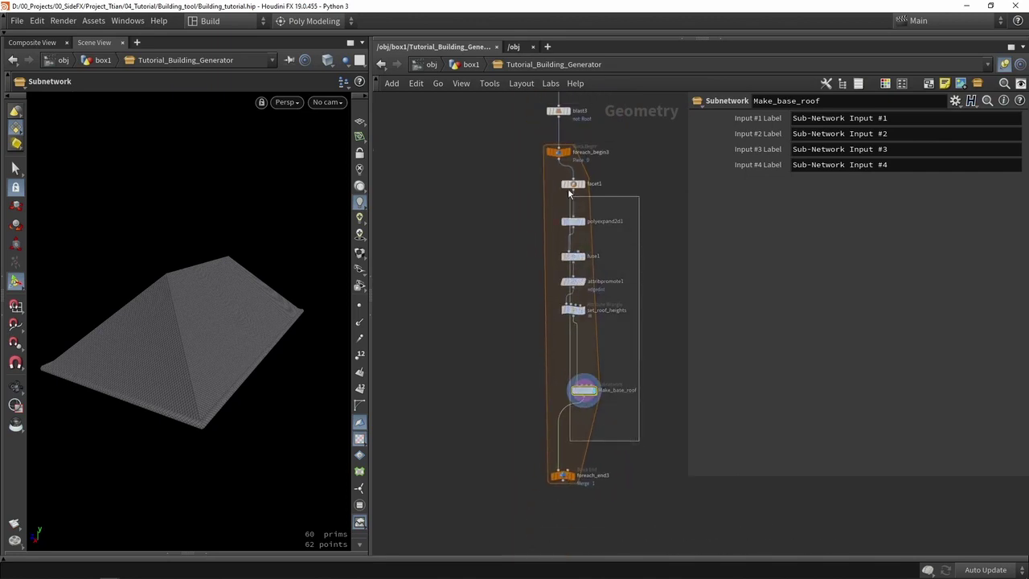
click(558, 151)
key(l)
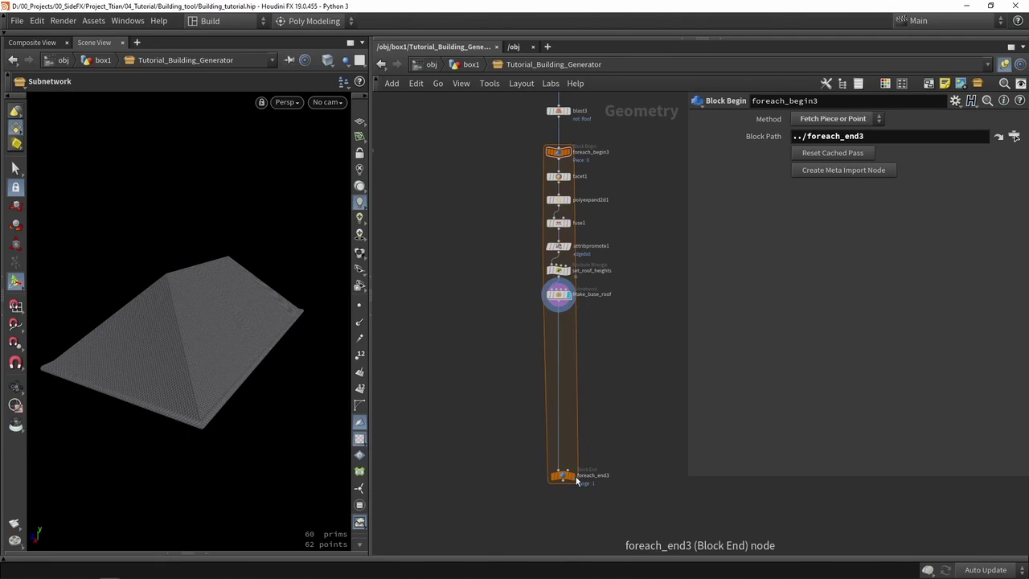
drag(563, 482, 558, 379)
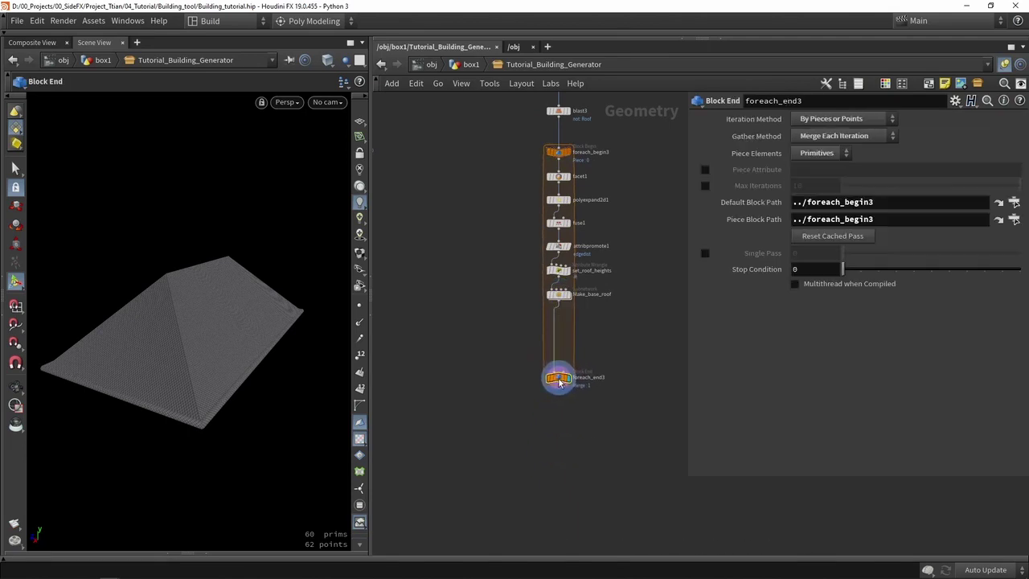
scroll(537, 340, down, 3)
drag(496, 264, 495, 420)
scroll(492, 298, down, 1)
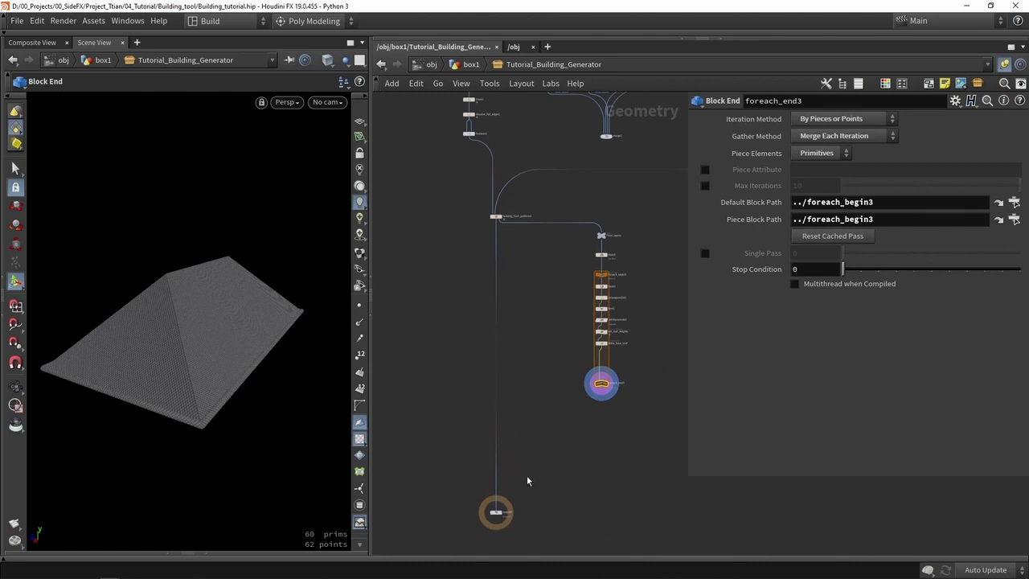
- Insert merge3 on the building_from_patterns1 wire and connect foreach_end3 into it, then return to box1
key(Tab)
key(Escape)
click(538, 459)
scroll(537, 460, up, 2)
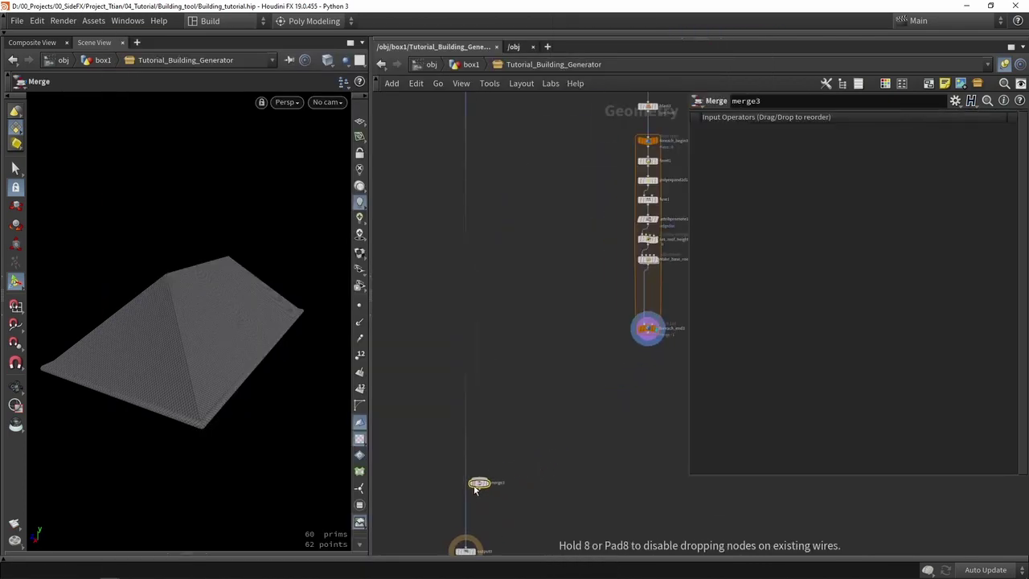
drag(474, 489, 465, 494)
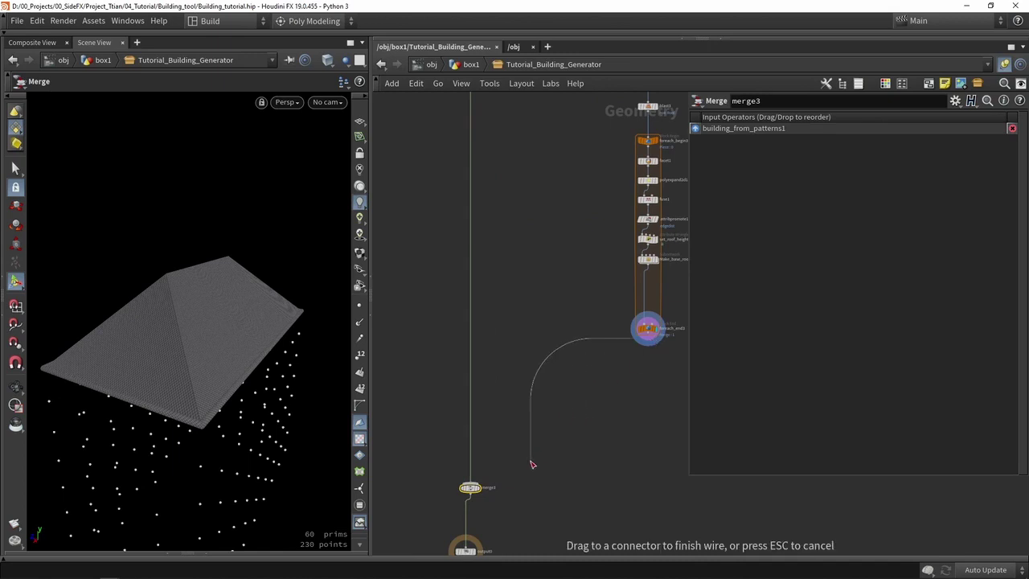
click(469, 486)
drag(509, 363, 504, 404)
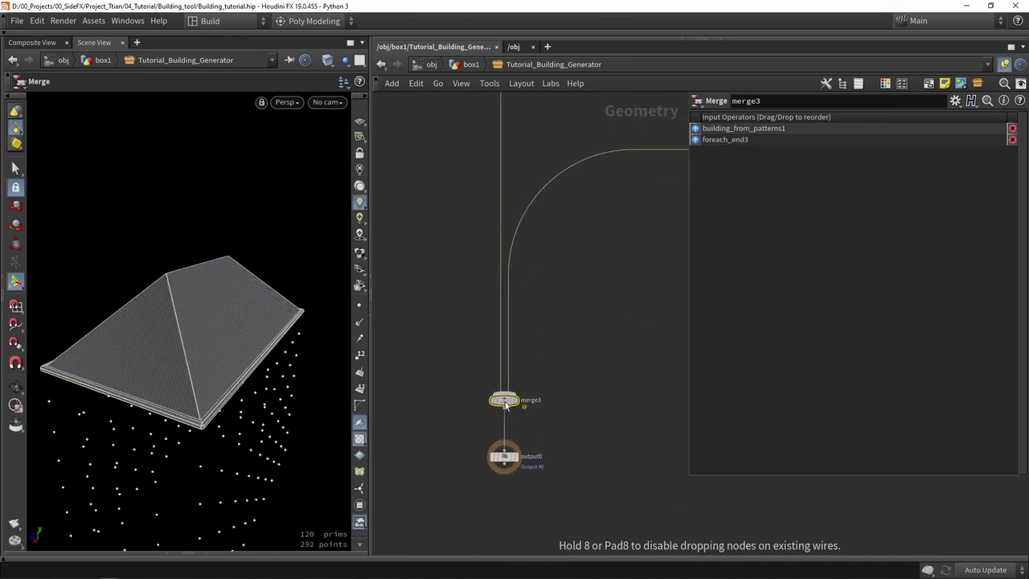
click(471, 64)
- Reshape box2 with its handles so it is shorter and stretched in depth
drag(189, 370, 335, 333)
scroll(546, 353, down, 4)
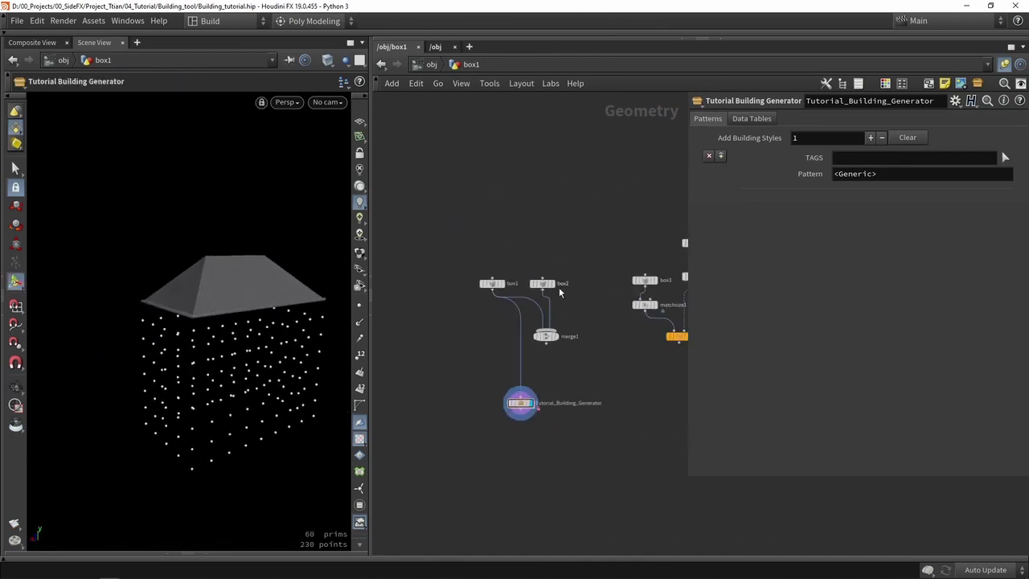
click(553, 284)
drag(265, 354, 225, 266)
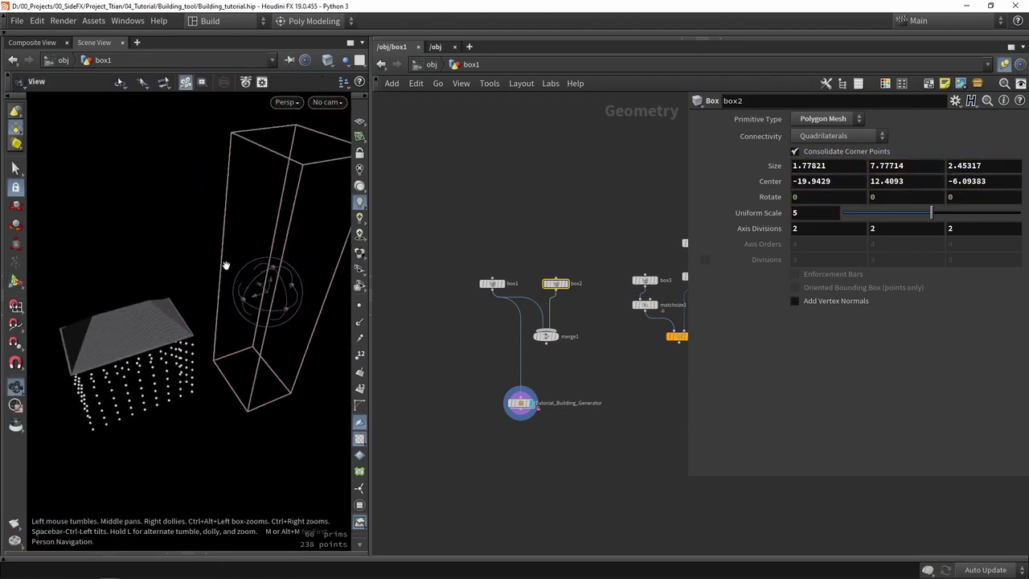
drag(283, 154, 239, 342)
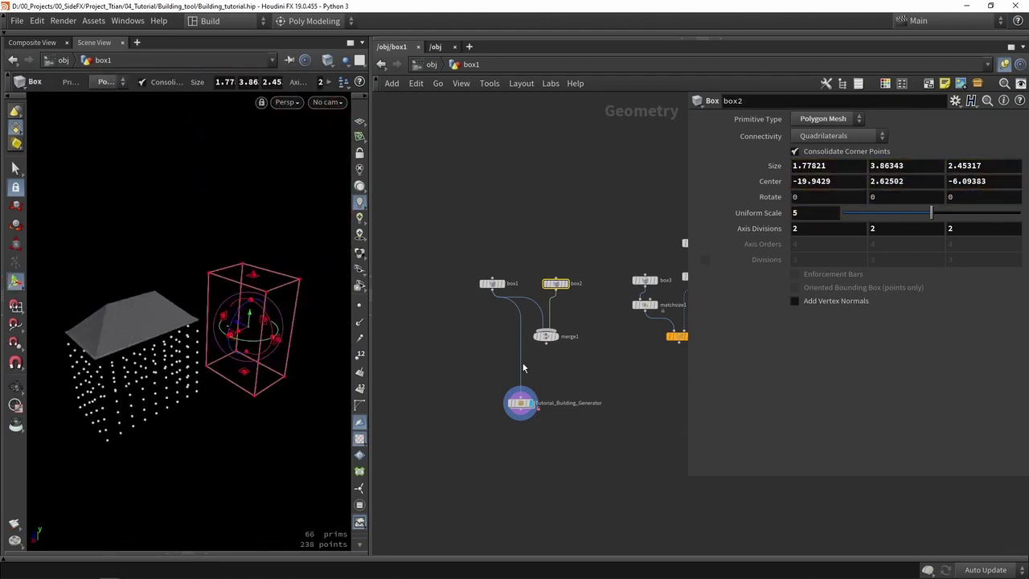
key(Escape)
drag(126, 371, 191, 366)
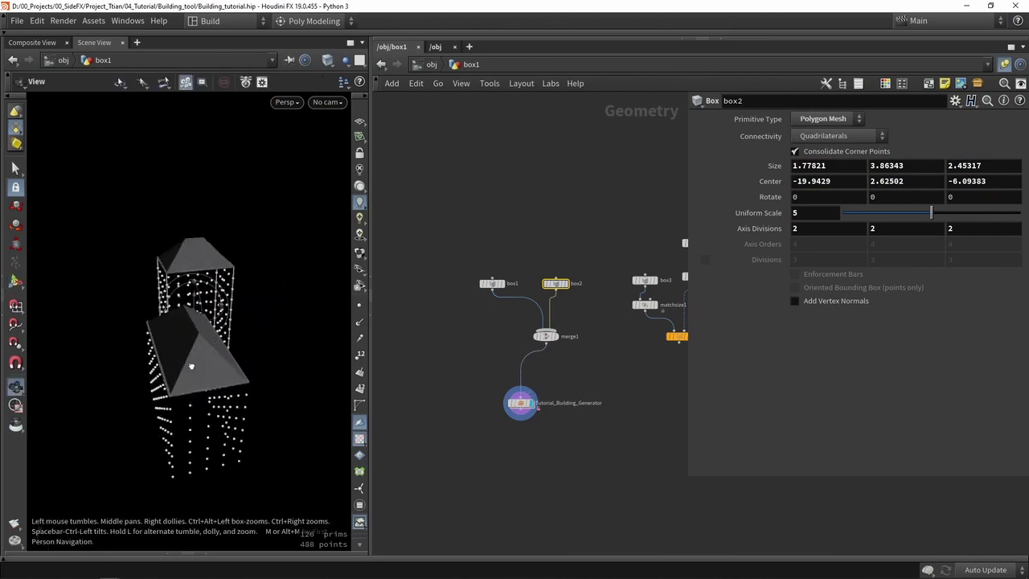
drag(156, 291, 238, 404)
key(Return)
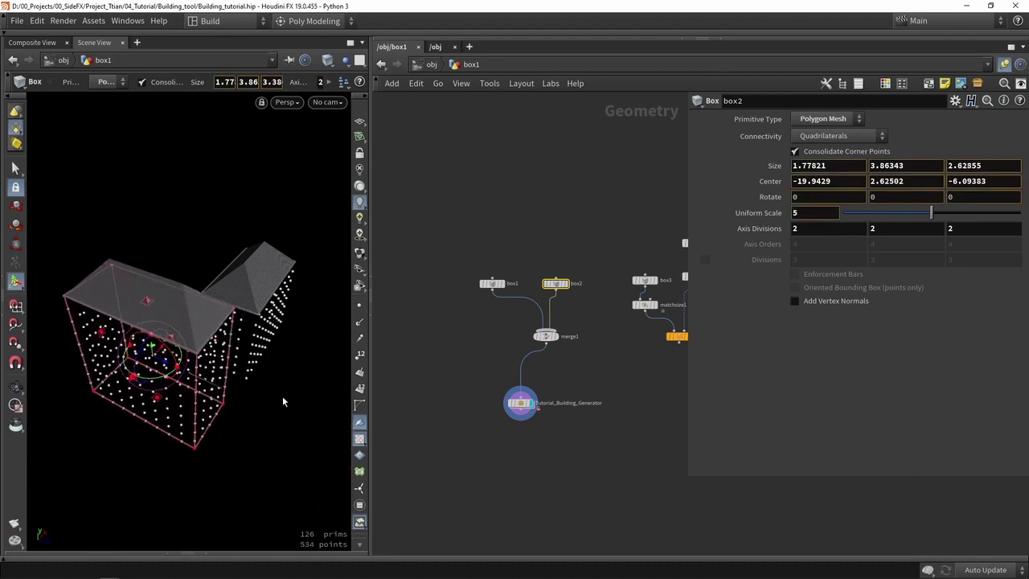
drag(236, 395, 99, 349)
key(ctrl+z)
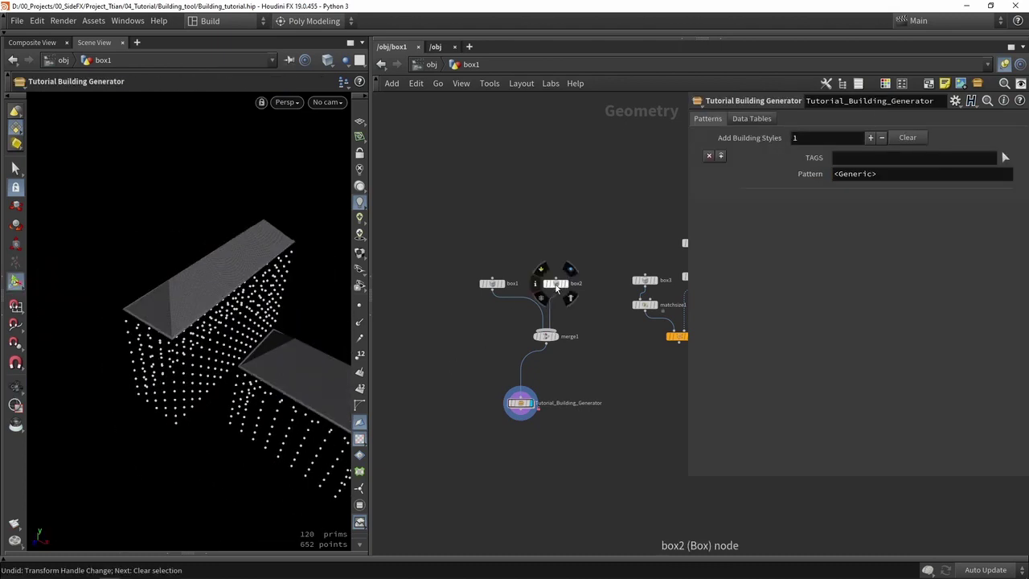
- Move box2 along X to -4.85294 beside box1 and check both hipped roofs
click(555, 285)
drag(260, 337, 296, 358)
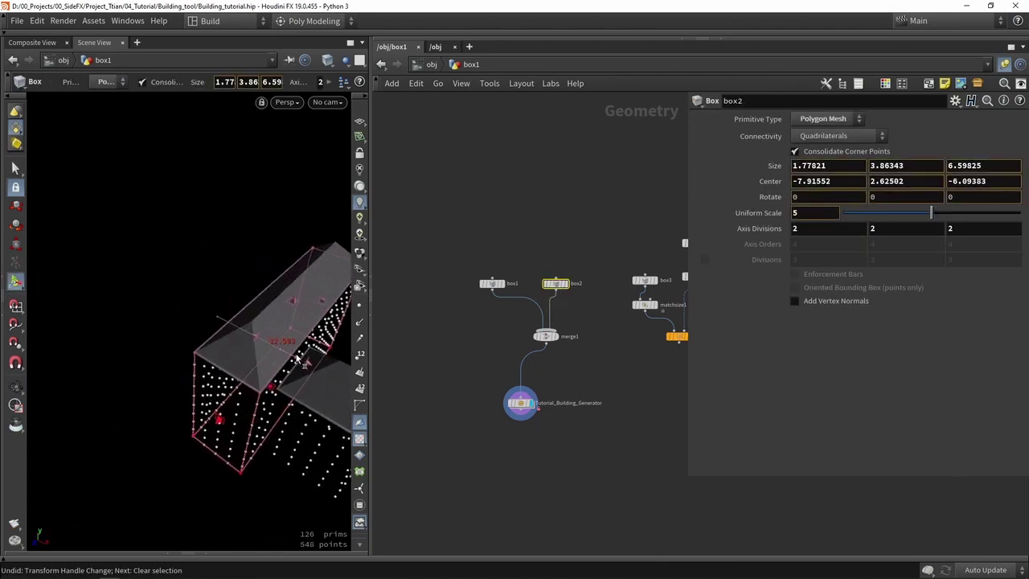
drag(221, 334, 262, 358)
key(Escape)
drag(273, 395, 223, 362)
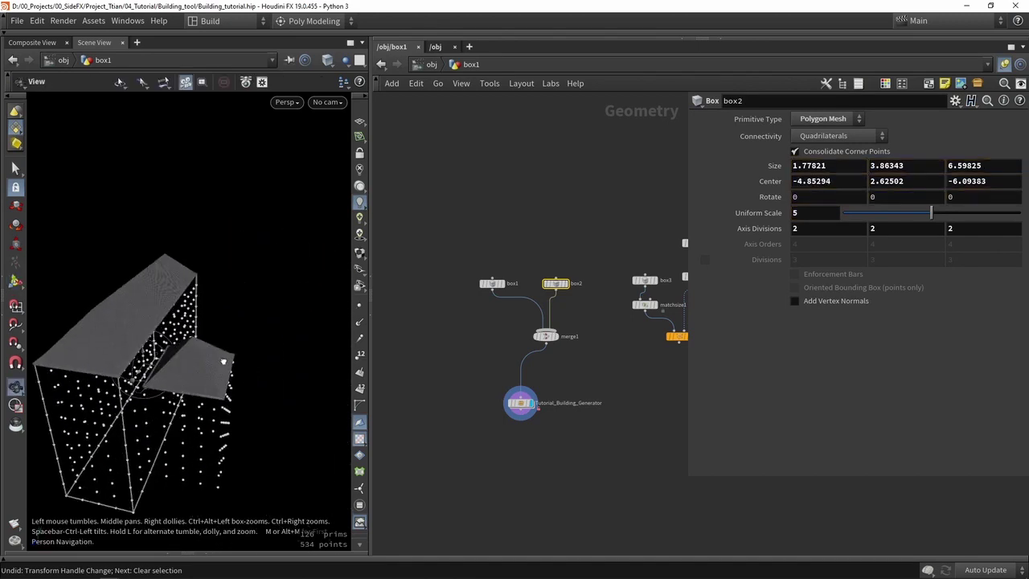